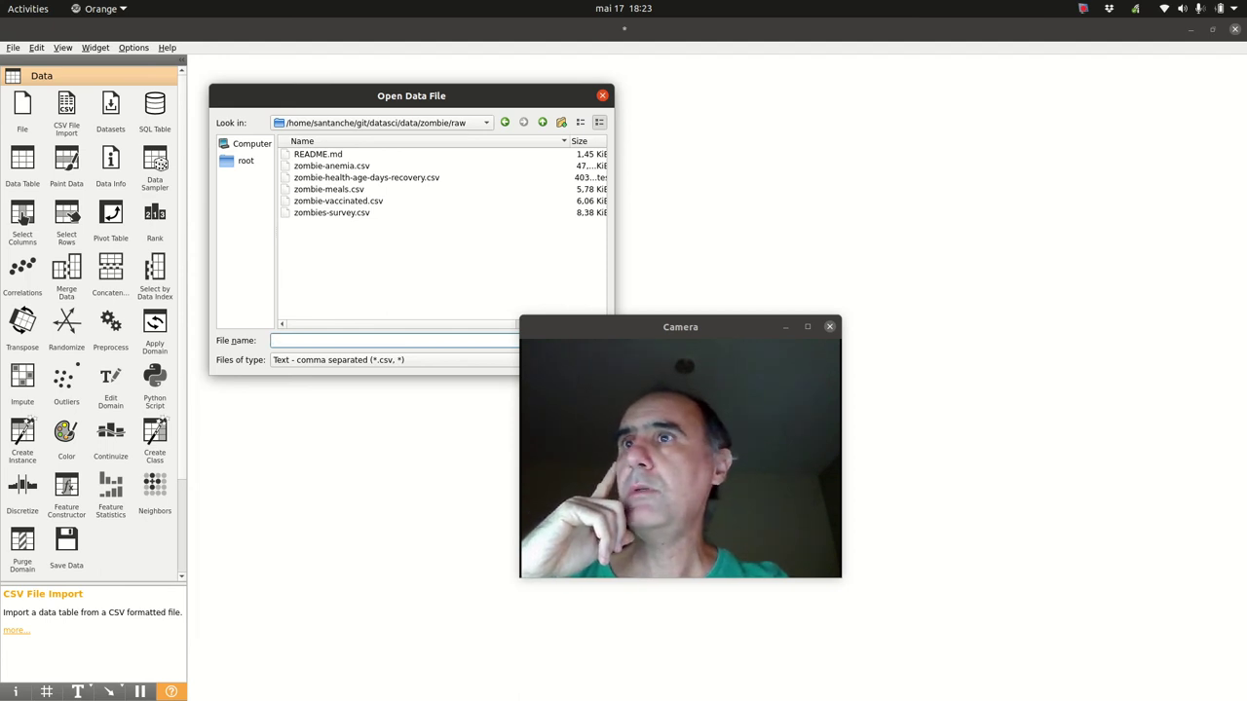
{"action": "key", "text": "alt+Tab"}
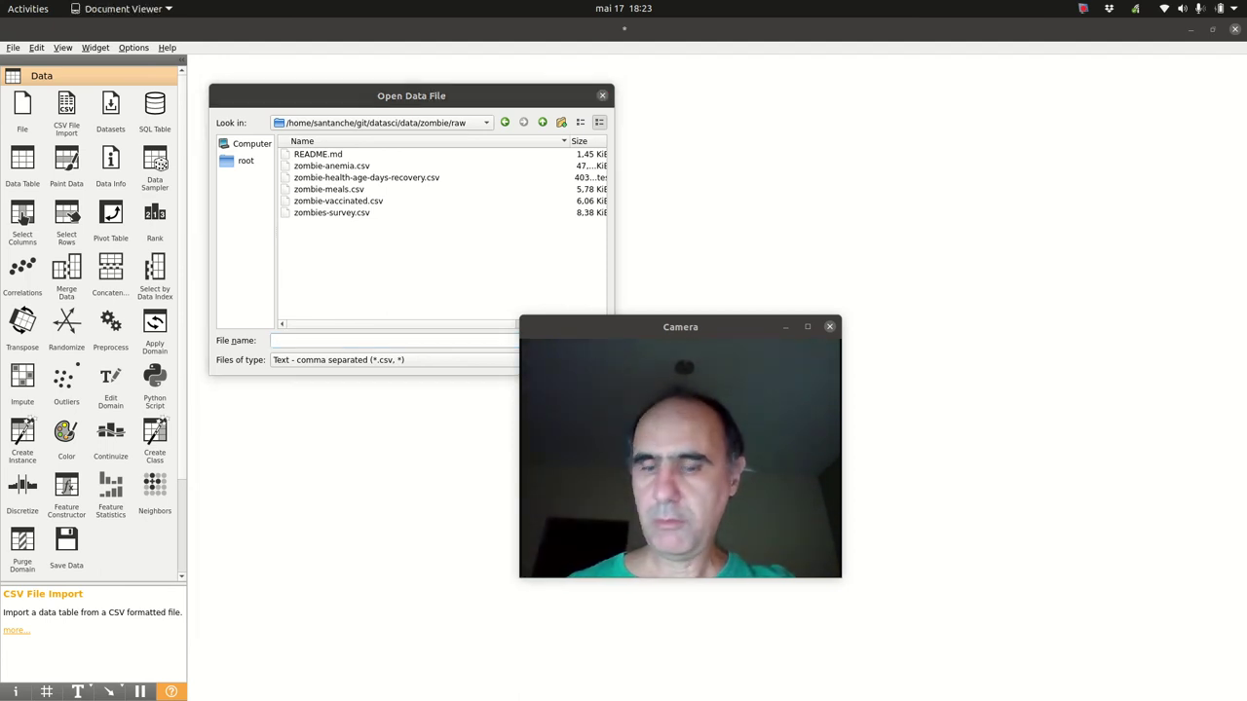
{"action": "left_click", "coordinate": [1084, 8]}
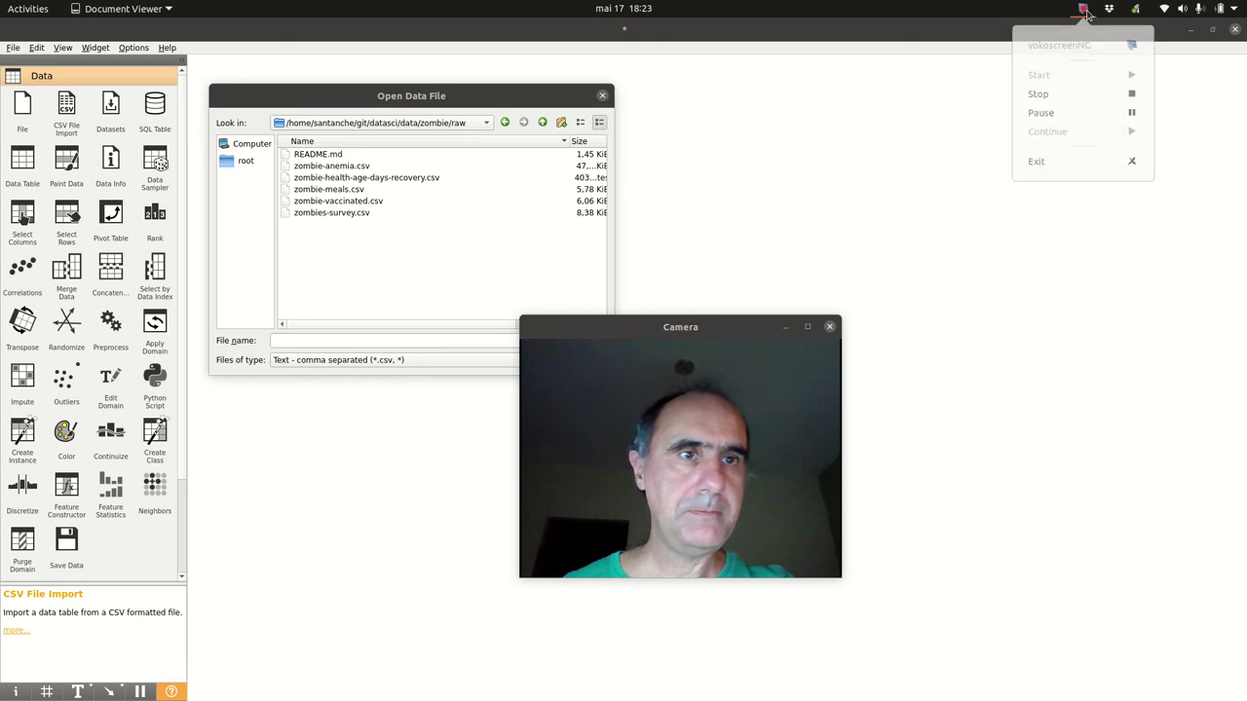
{"action": "left_click", "coordinate": [1080, 115]}
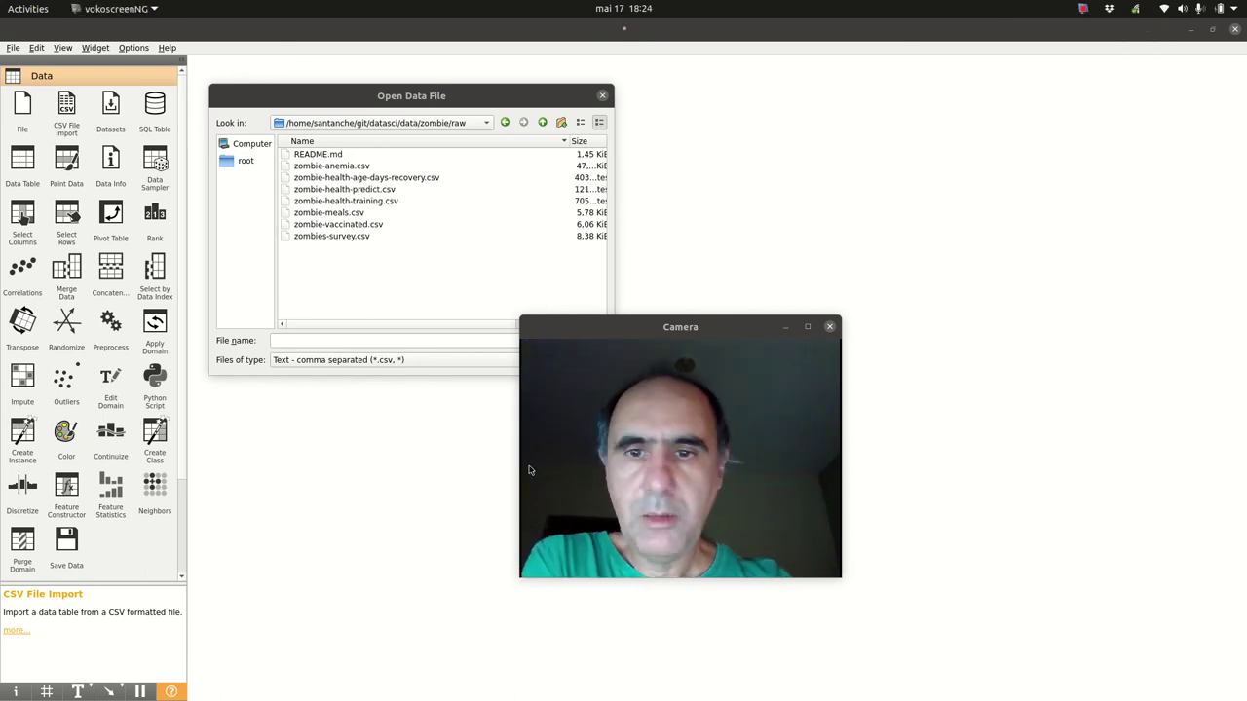
- Open zombie-health-training.csv from the zombie/raw folder as the data file for the CSV import
{"action": "left_click", "coordinate": [345, 202]}
{"action": "left_click_drag", "start_coordinate": [610, 332], "coordinate": [752, 179]}
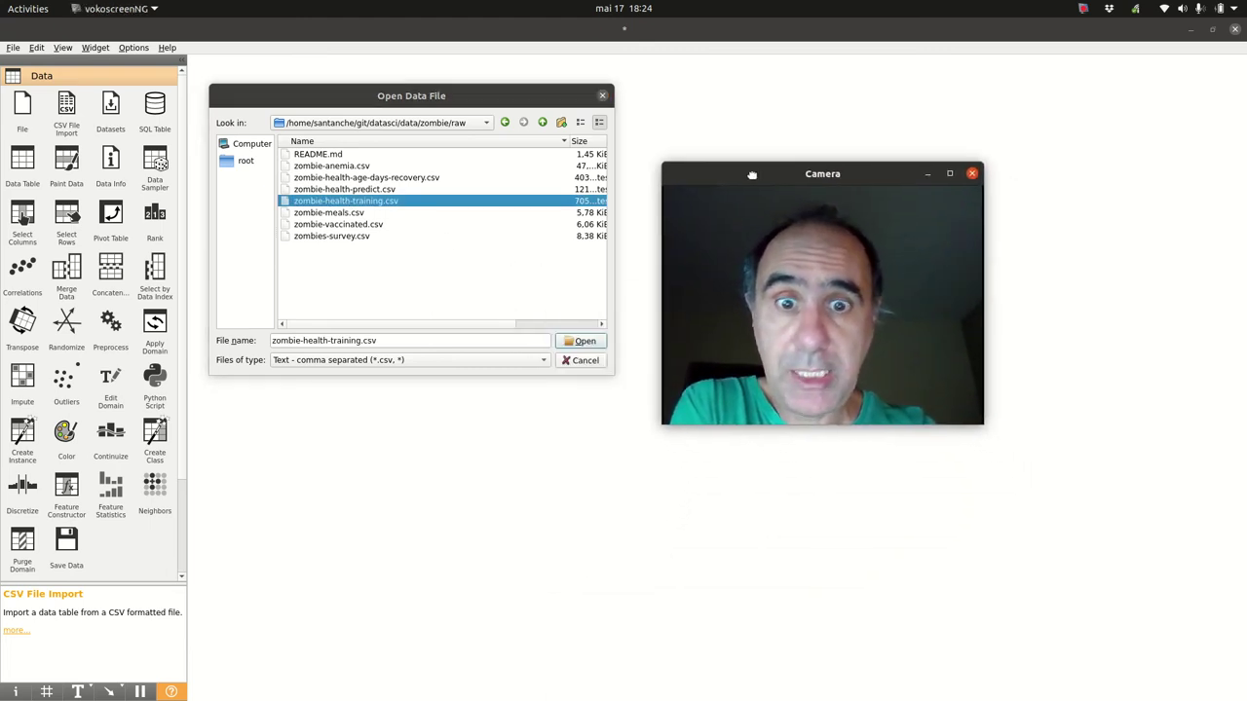
{"action": "left_click", "coordinate": [586, 343]}
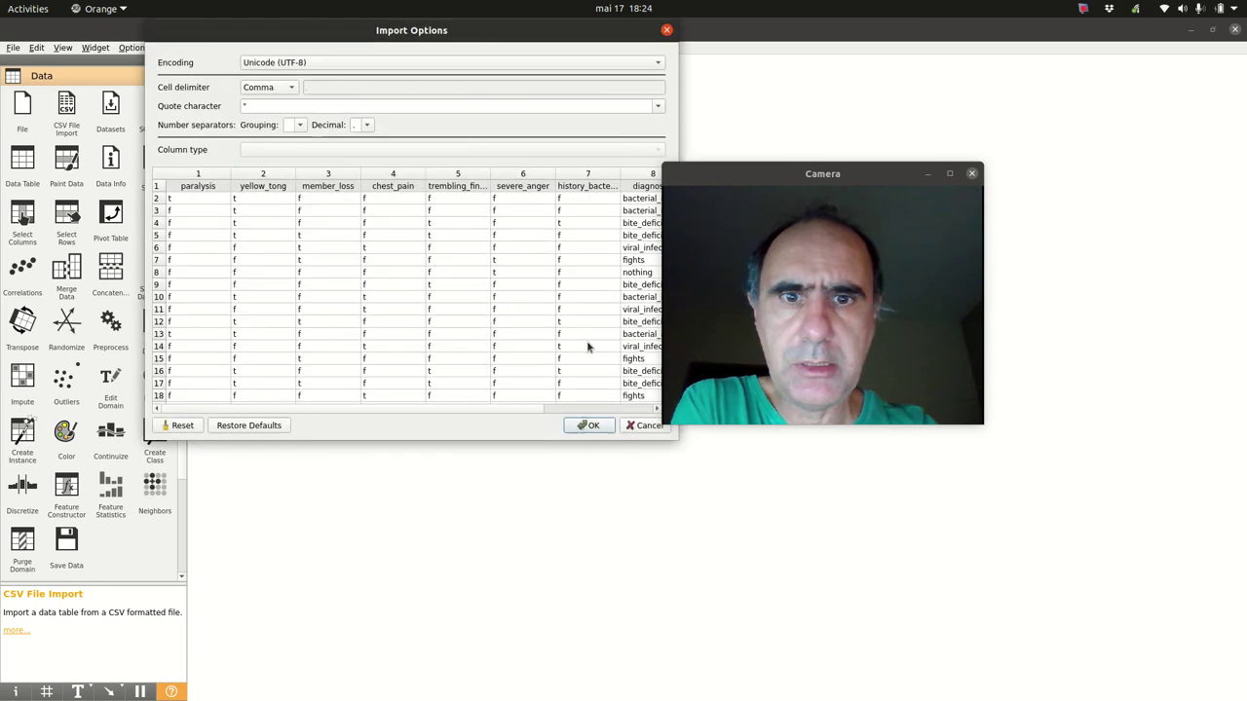
- Set the column type of all nine columns, paralysis through has_disease, to Categorical and accept the import options
{"action": "left_click_drag", "start_coordinate": [771, 181], "coordinate": [857, 176]}
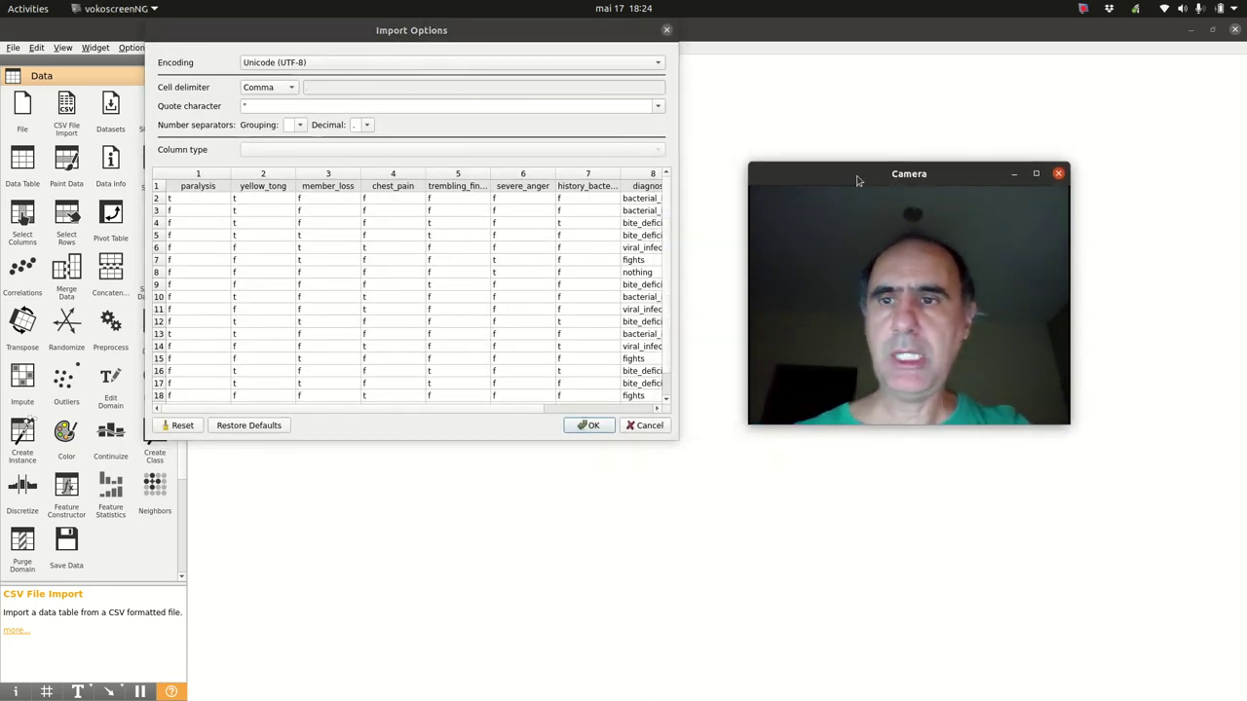
{"action": "left_click_drag", "start_coordinate": [674, 301], "coordinate": [711, 301]}
{"action": "left_click", "coordinate": [181, 189]}
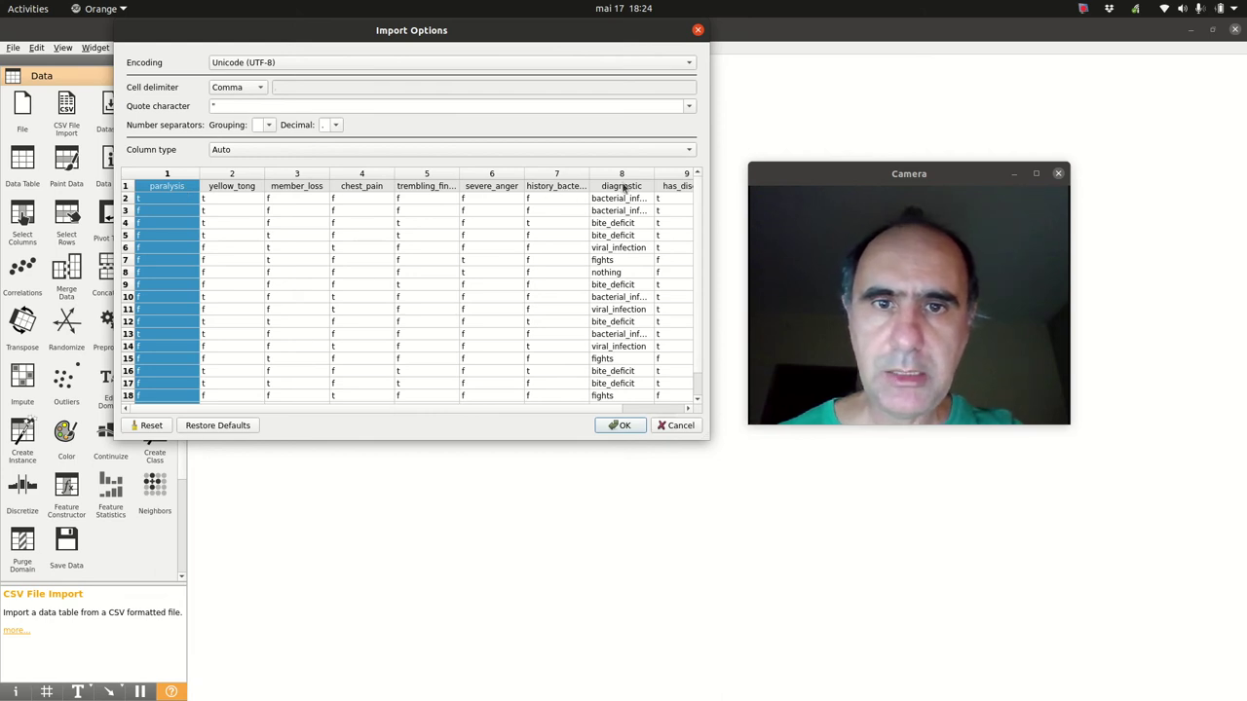
{"action": "left_click", "coordinate": [672, 186], "text": "shift"}
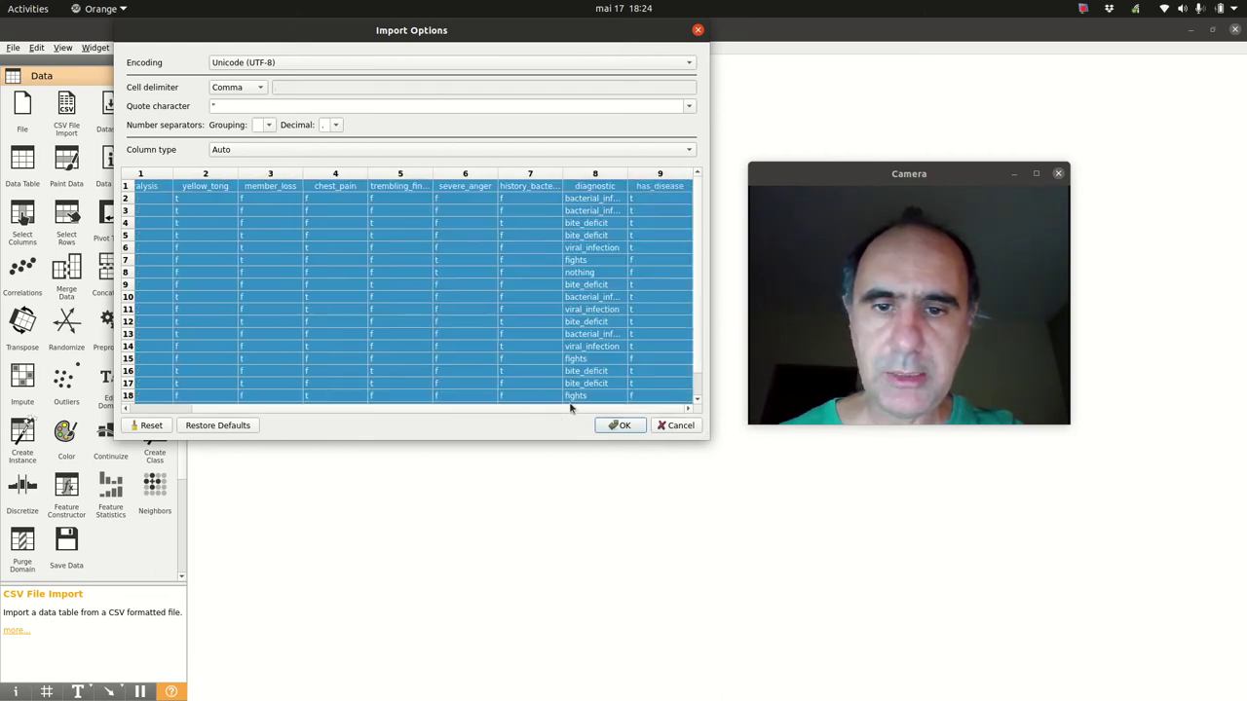
{"action": "left_click", "coordinate": [596, 397]}
{"action": "scroll", "coordinate": [555, 407], "scroll_direction": "down", "scroll_amount": 1}
{"action": "scroll", "coordinate": [514, 395], "scroll_direction": "up", "scroll_amount": 1}
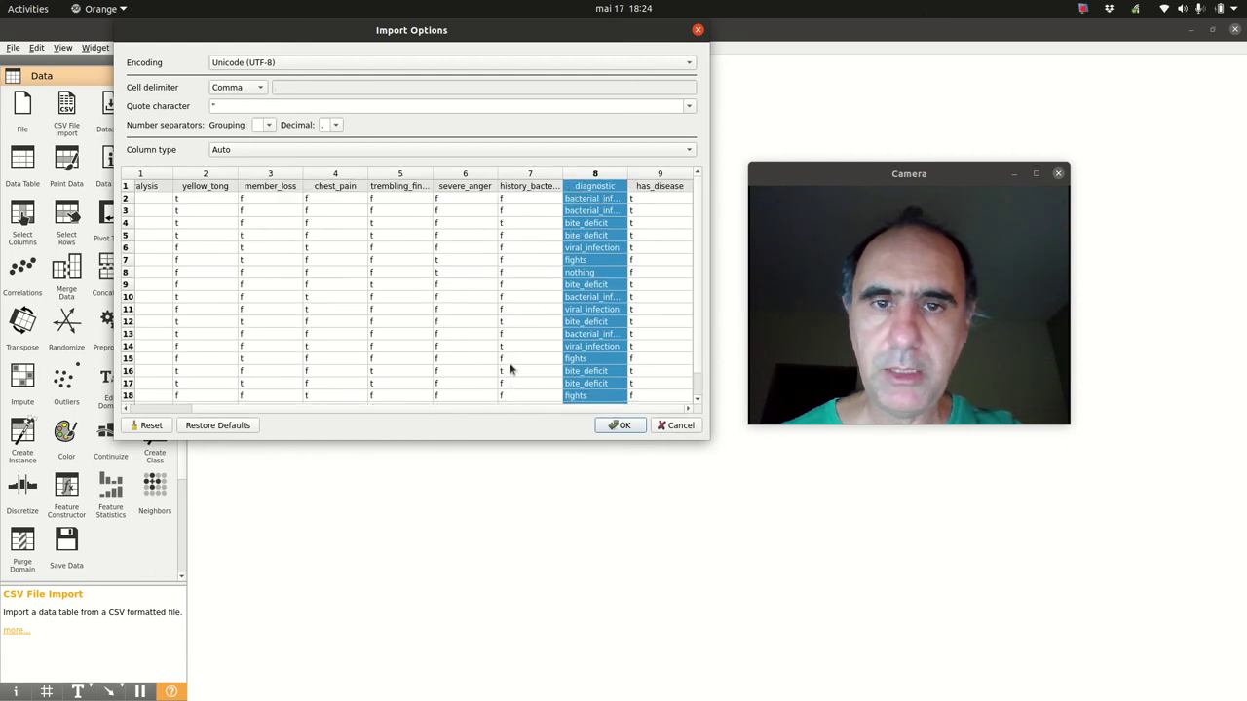
{"action": "left_click", "coordinate": [660, 186]}
{"action": "left_click", "coordinate": [158, 187], "text": "shift"}
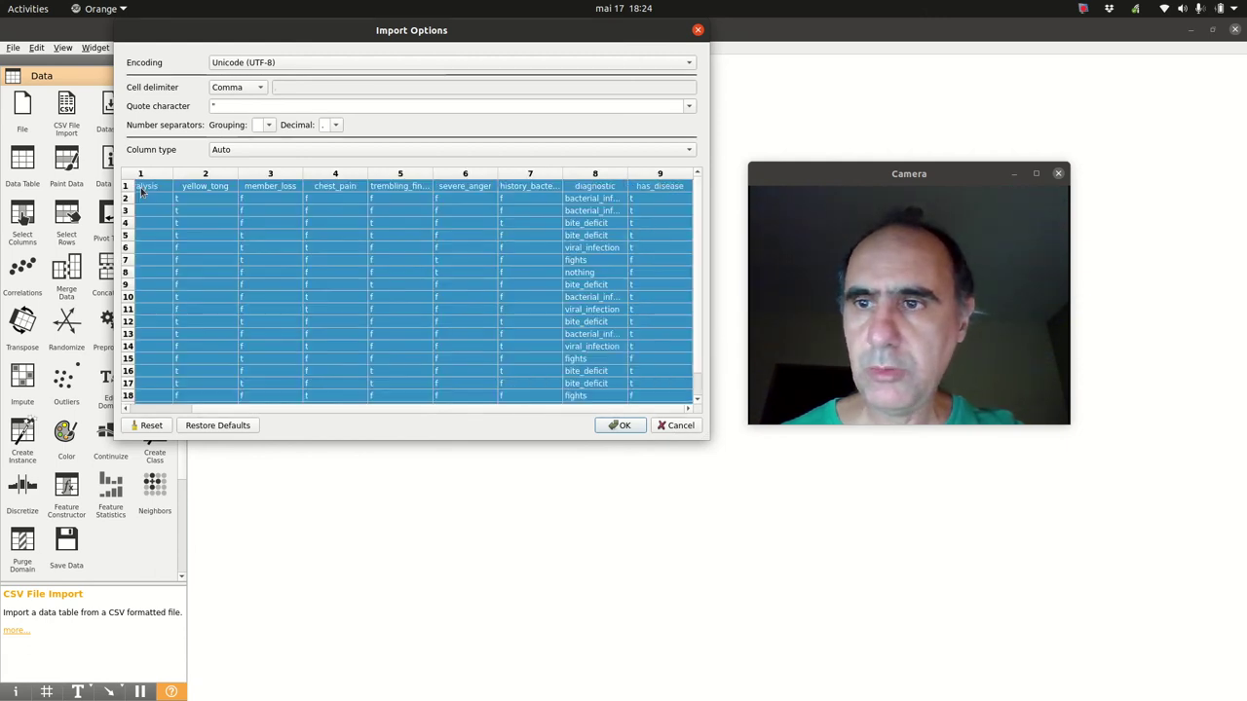
{"action": "right_click", "coordinate": [225, 191]}
{"action": "left_click", "coordinate": [258, 222]}
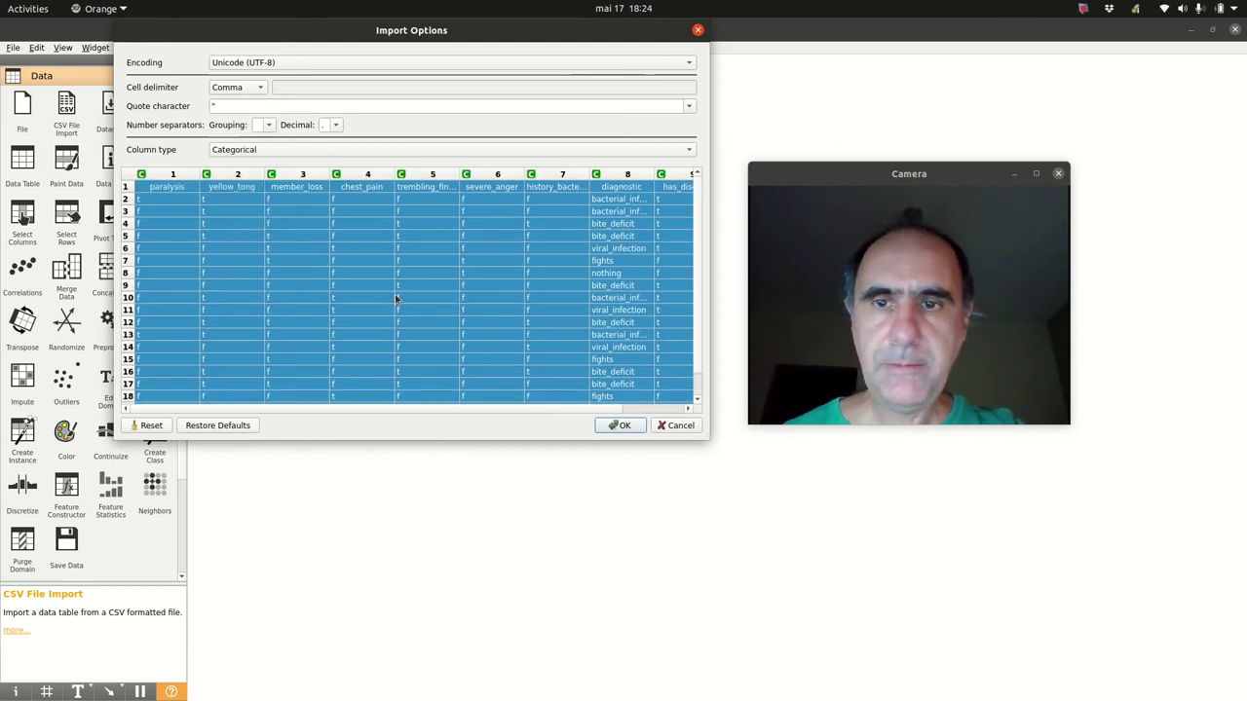
{"action": "left_click", "coordinate": [620, 424]}
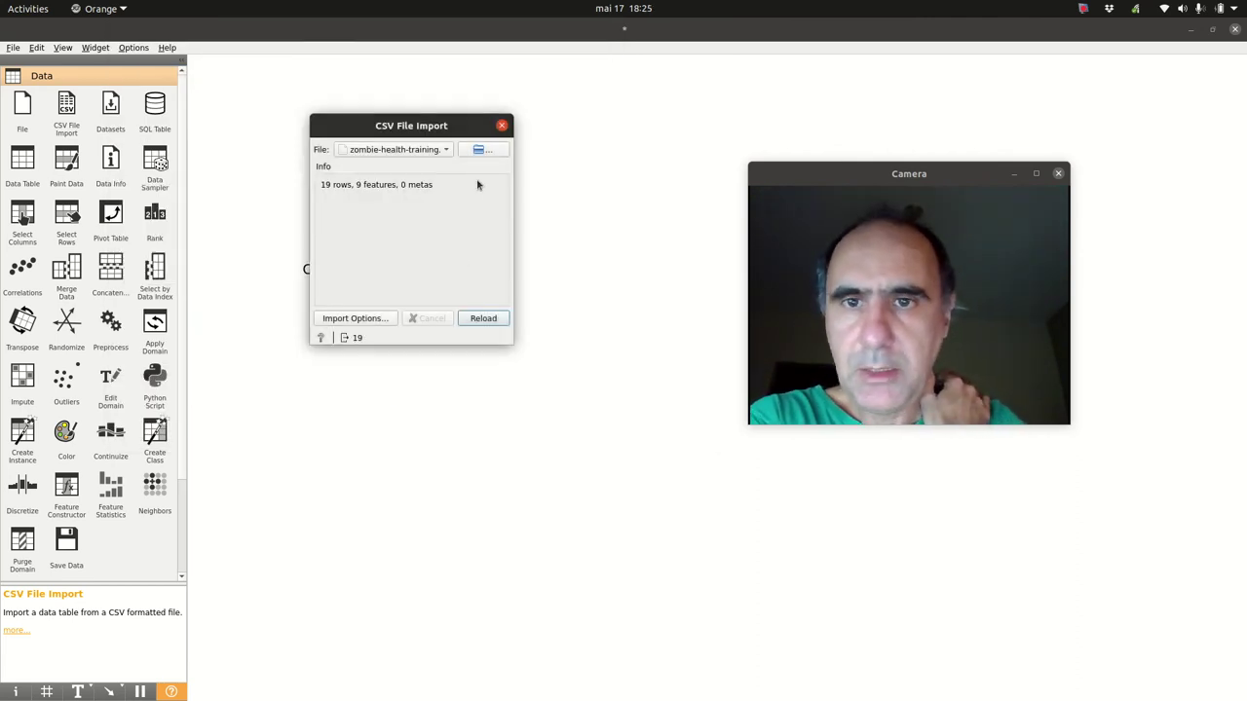
- Close the CSV File Import settings and reposition its widget in the upper-left area of the canvas
{"action": "left_click", "coordinate": [502, 125]}
{"action": "left_click", "coordinate": [340, 214]}
{"action": "left_click_drag", "start_coordinate": [340, 214], "coordinate": [322, 208]}
{"action": "left_click", "coordinate": [421, 226]}
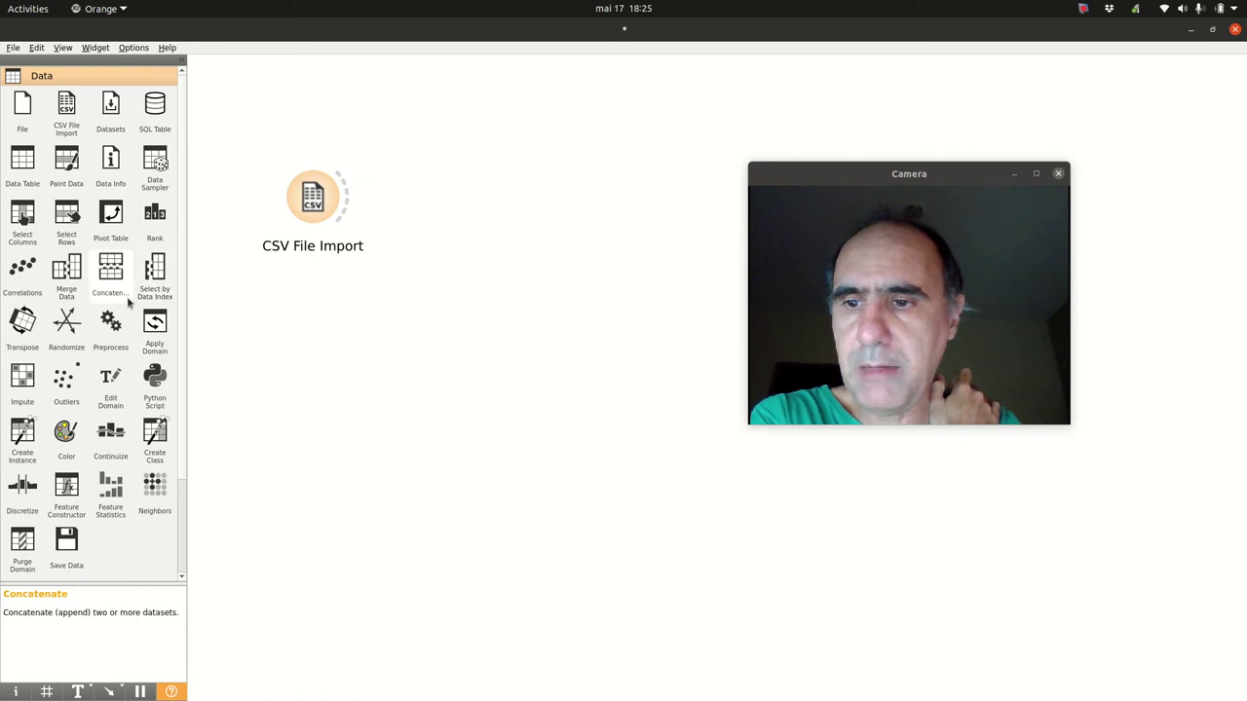
{"action": "scroll", "coordinate": [127, 305], "scroll_direction": "down", "scroll_amount": 2}
{"action": "scroll", "coordinate": [137, 343], "scroll_direction": "up", "scroll_amount": 2}
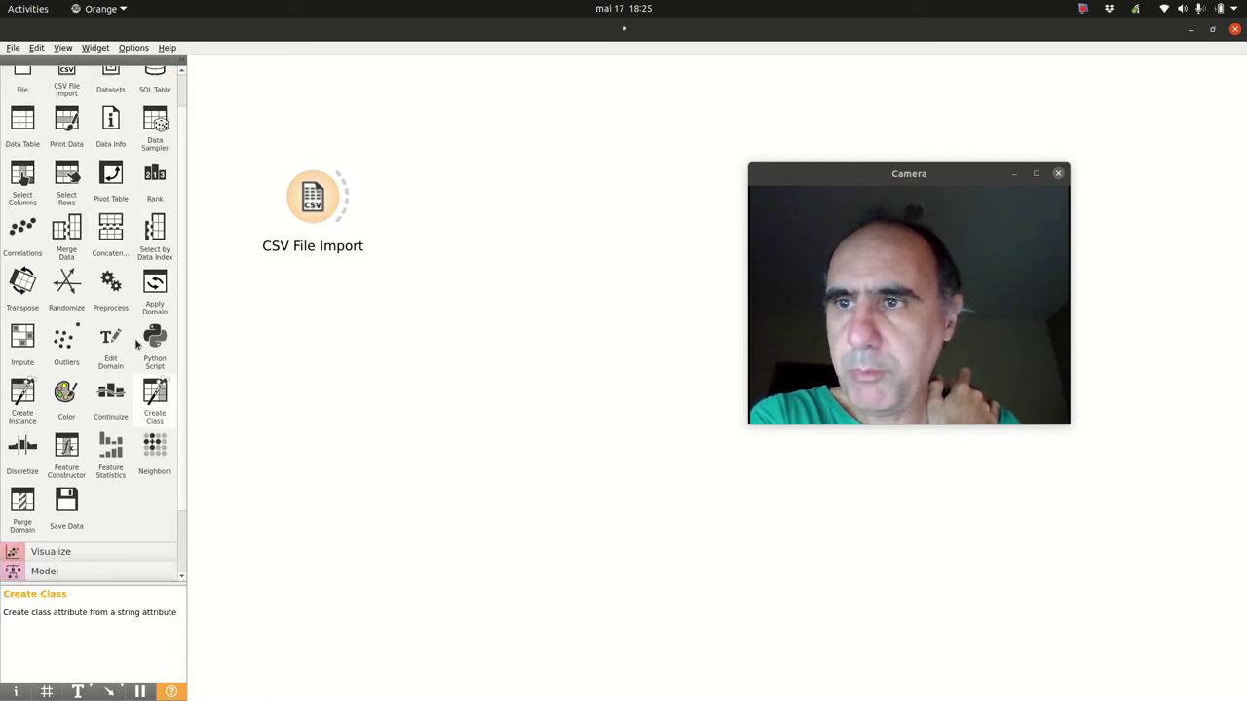
{"action": "scroll", "coordinate": [137, 343], "scroll_direction": "down", "scroll_amount": 2}
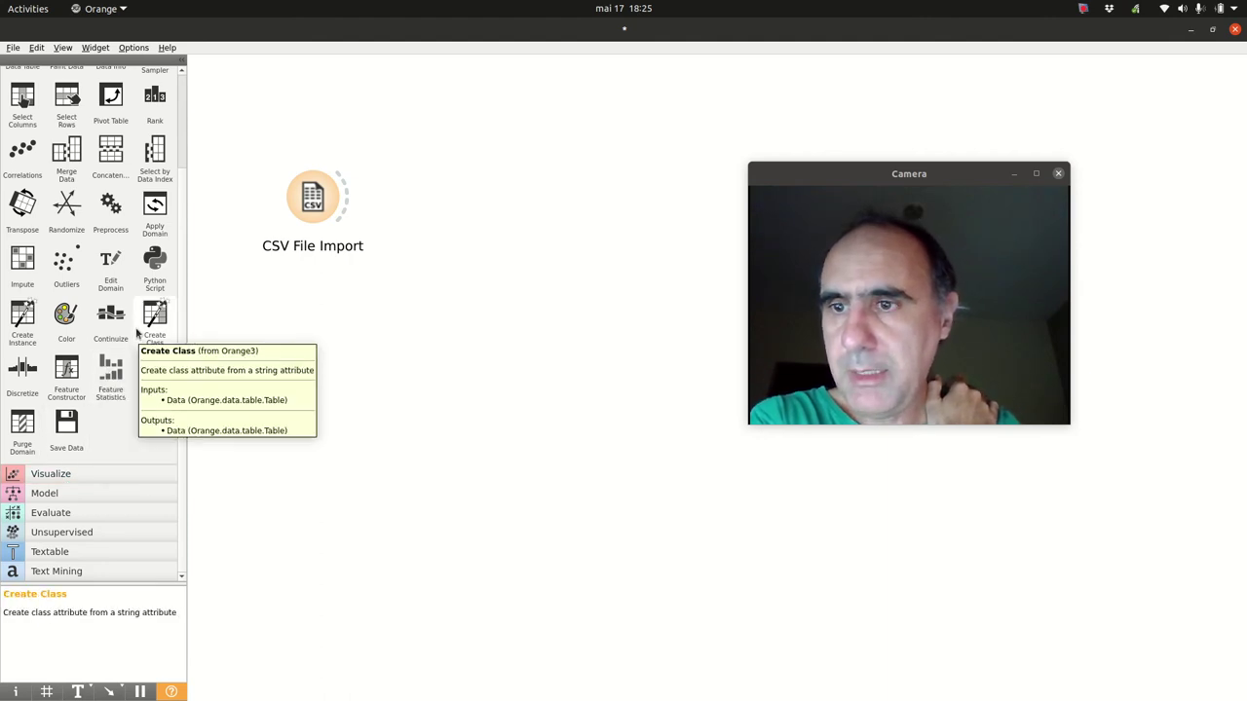
{"action": "scroll", "coordinate": [136, 334], "scroll_direction": "up", "scroll_amount": 2}
{"action": "scroll", "coordinate": [138, 328], "scroll_direction": "up", "scroll_amount": 1}
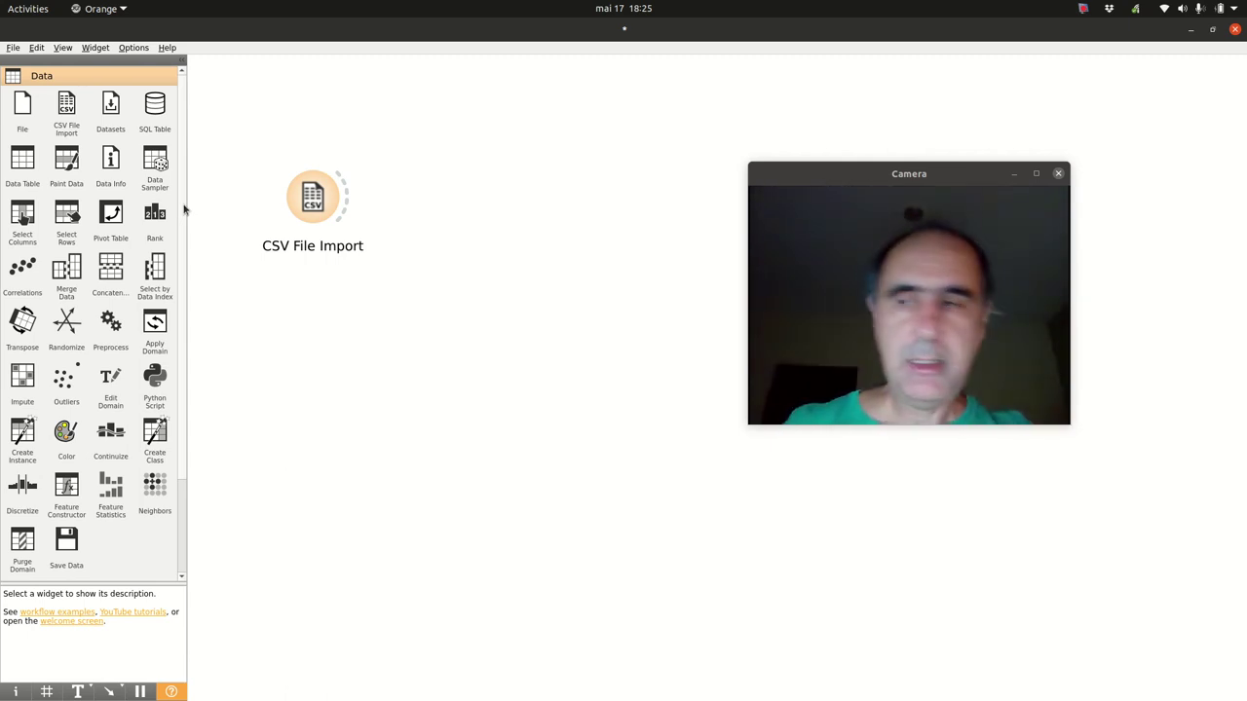
- Rename the CSV File Import widget on the canvas as Treinamento
{"action": "left_click", "coordinate": [313, 237]}
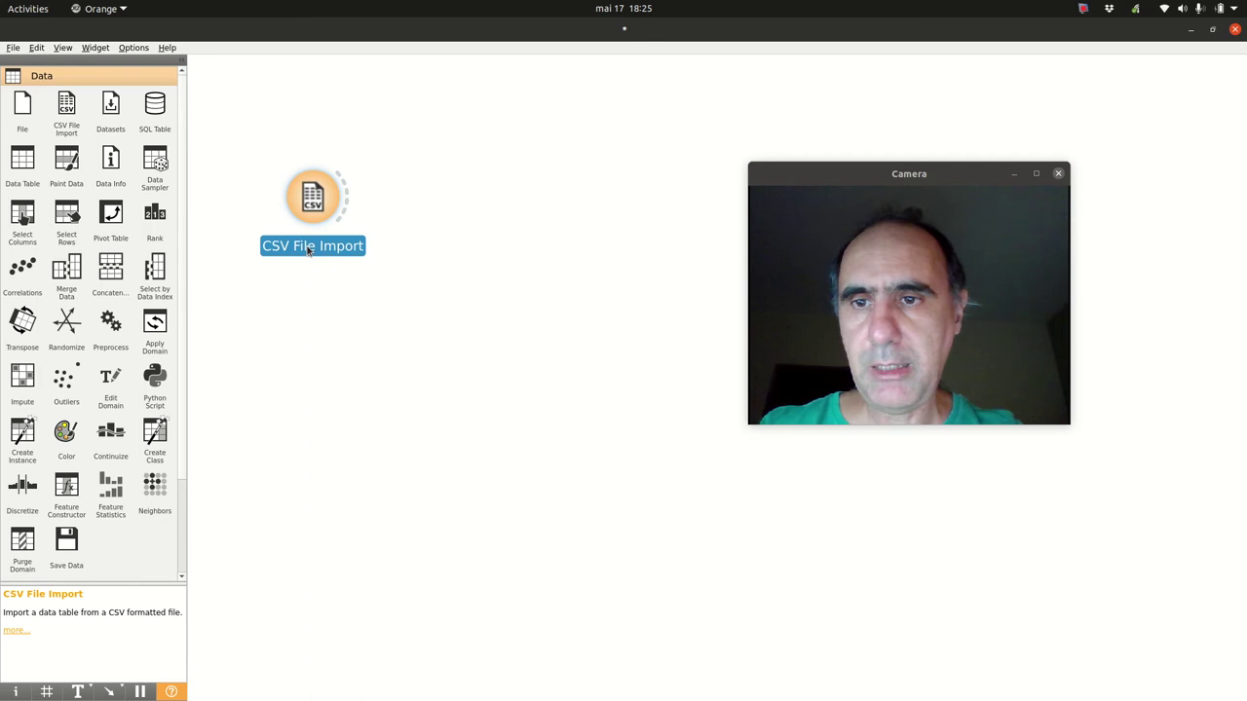
{"action": "left_click", "coordinate": [308, 249]}
{"action": "left_click", "coordinate": [313, 223]}
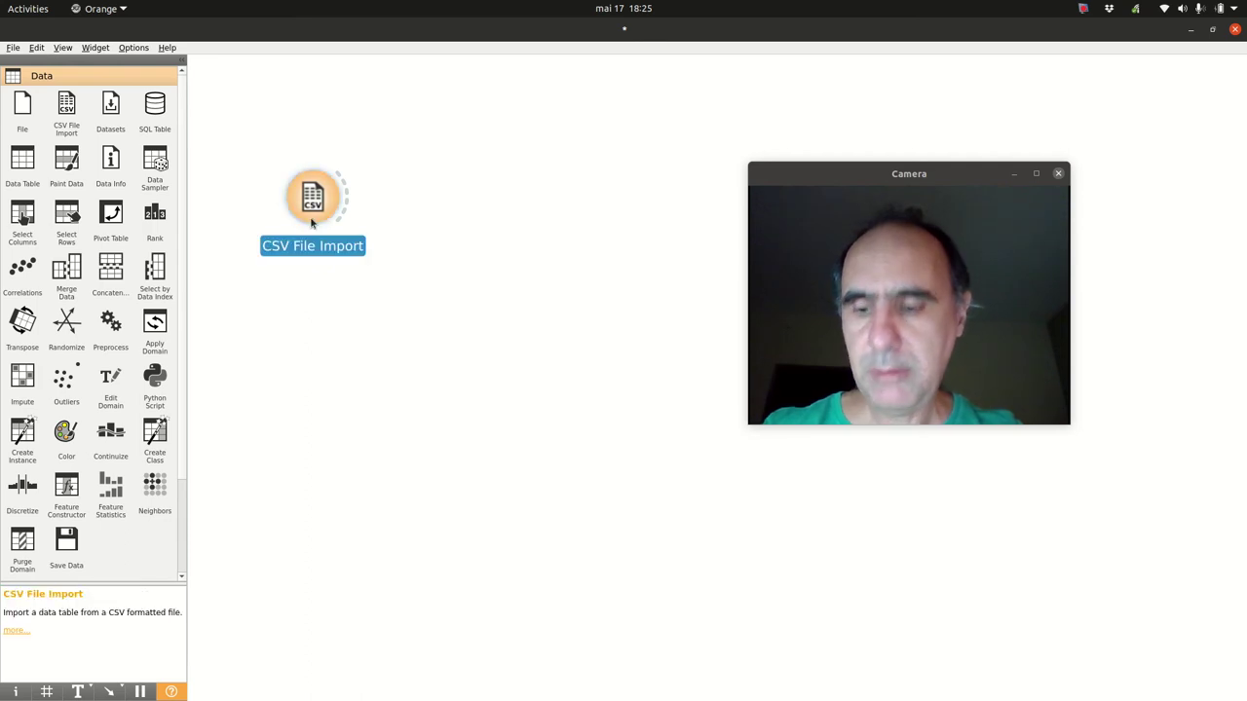
{"action": "key", "text": "F2"}
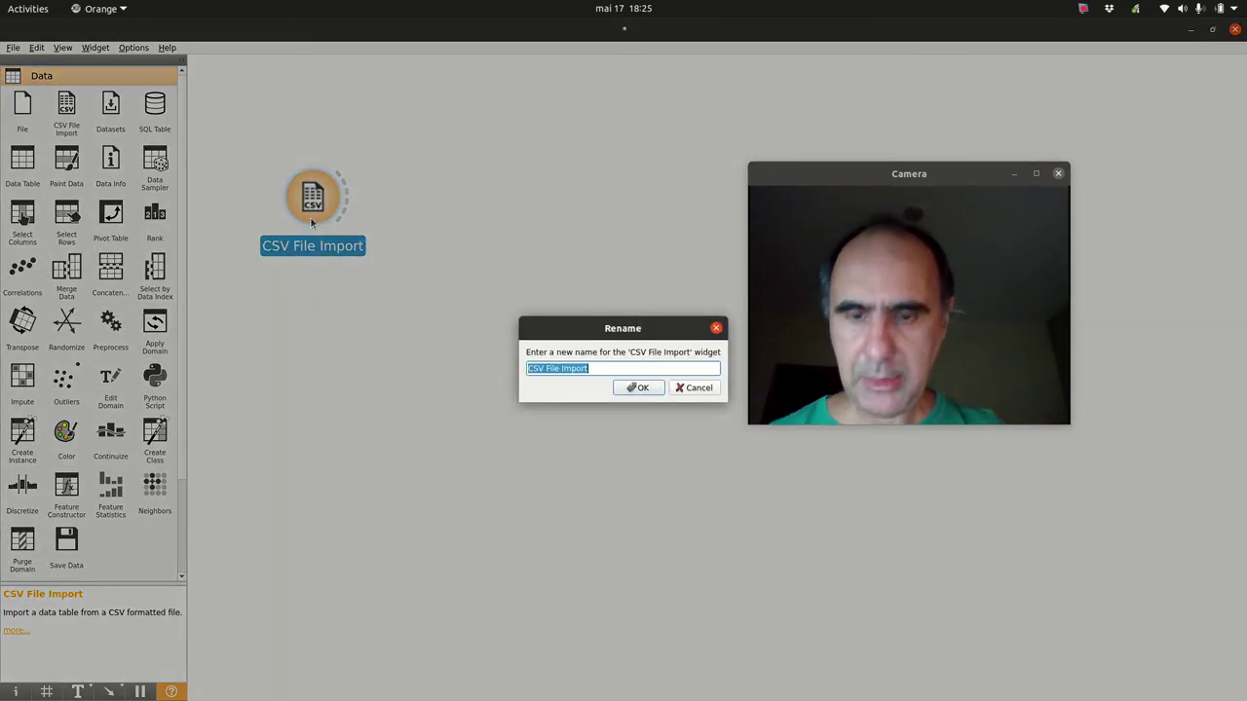
{"action": "type", "text": "Treinamento"}
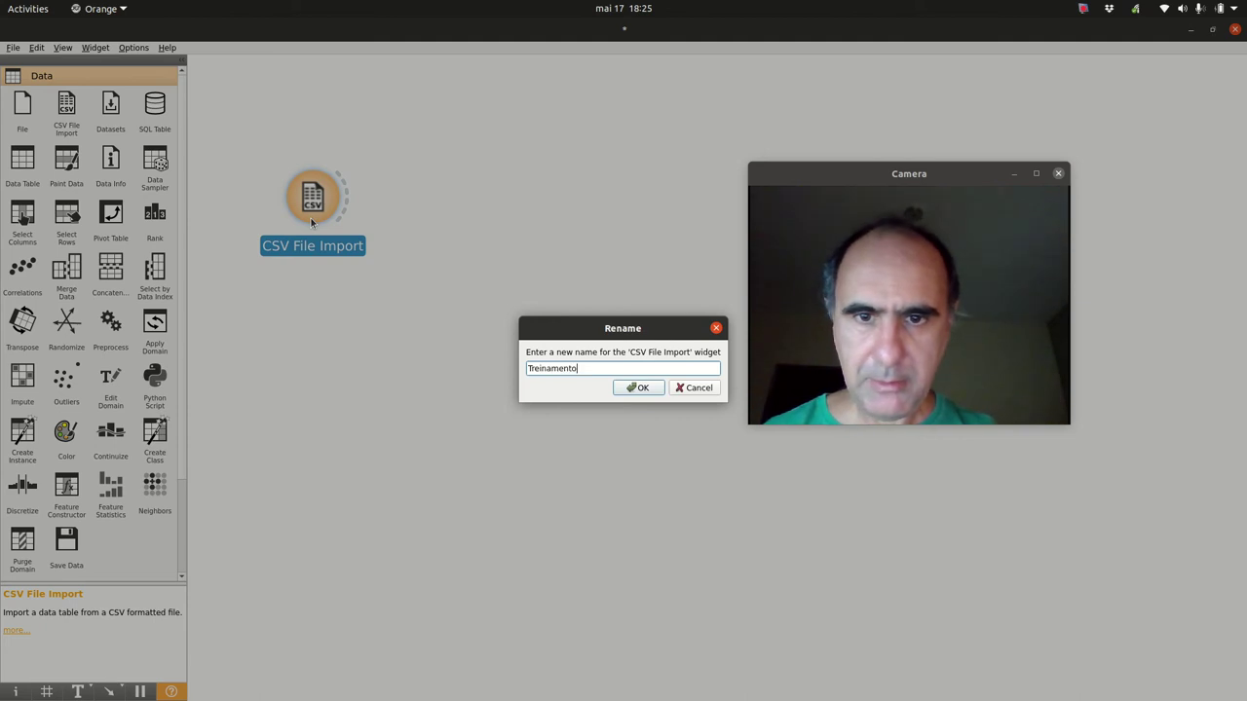
{"action": "key", "text": "Return"}
{"action": "left_click", "coordinate": [334, 350]}
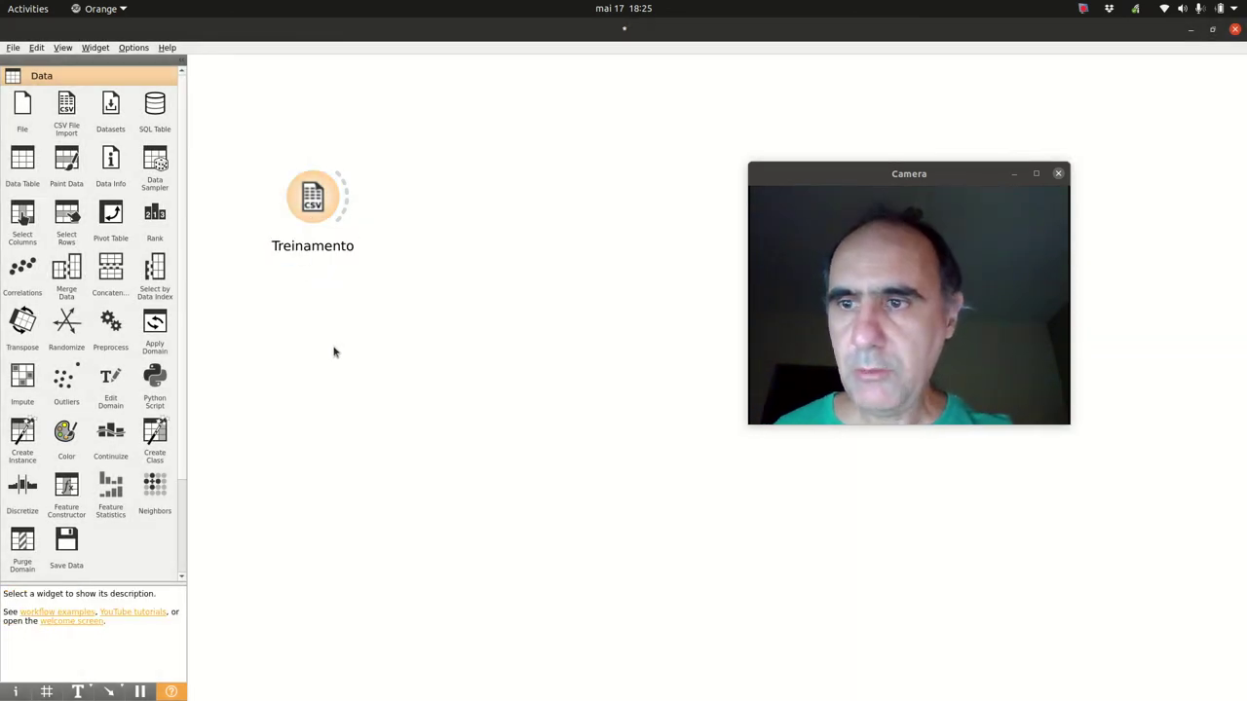
- Add a second CSV File Import widget directly below Treinamento and rename it Validação
{"action": "left_click", "coordinate": [60, 117]}
{"action": "left_click_drag", "start_coordinate": [463, 224], "coordinate": [305, 365]}
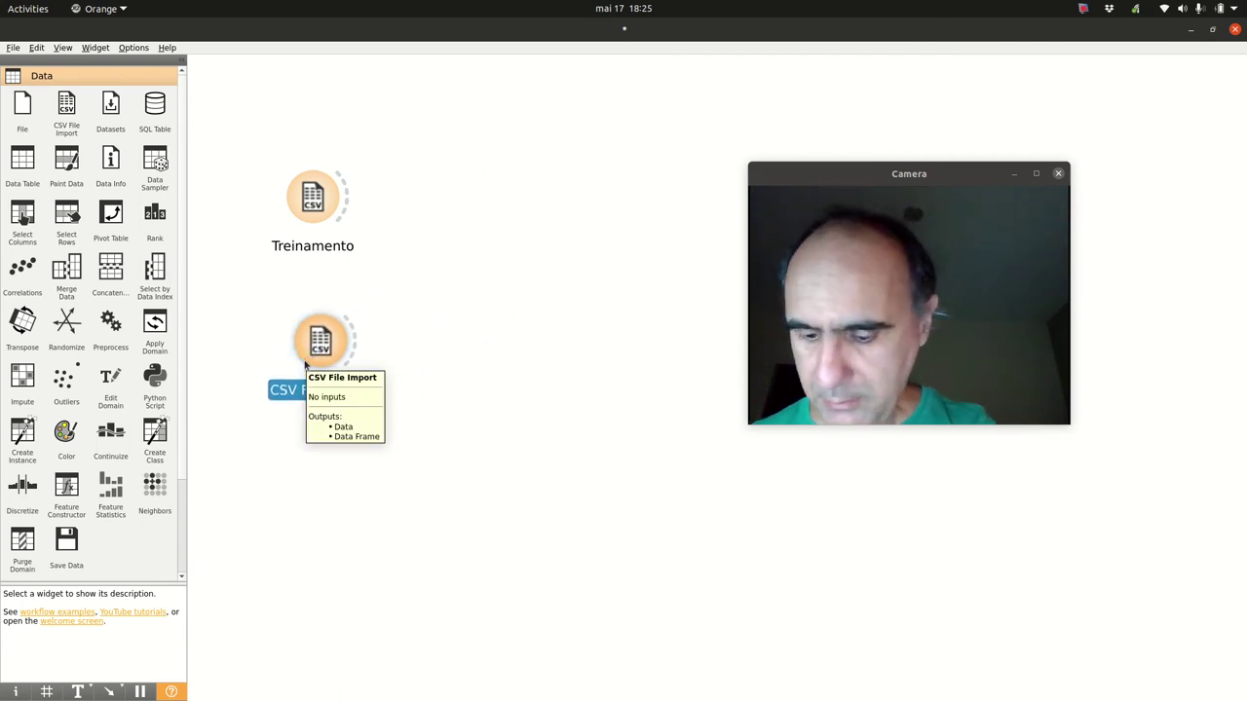
{"action": "key", "text": "F2"}
{"action": "type", "text": "Validação"}
{"action": "key", "text": "Return"}
{"action": "left_click", "coordinate": [462, 399]}
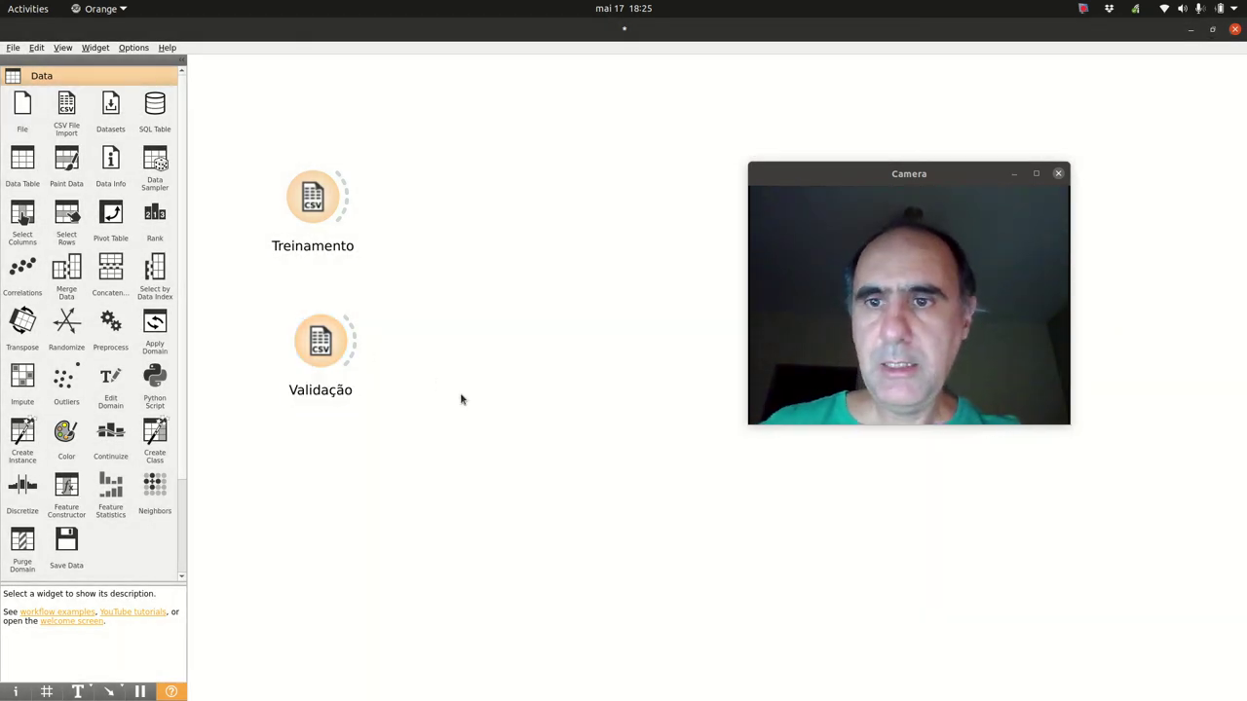
{"action": "left_click_drag", "start_coordinate": [322, 356], "coordinate": [311, 358]}
{"action": "left_click", "coordinate": [381, 354]}
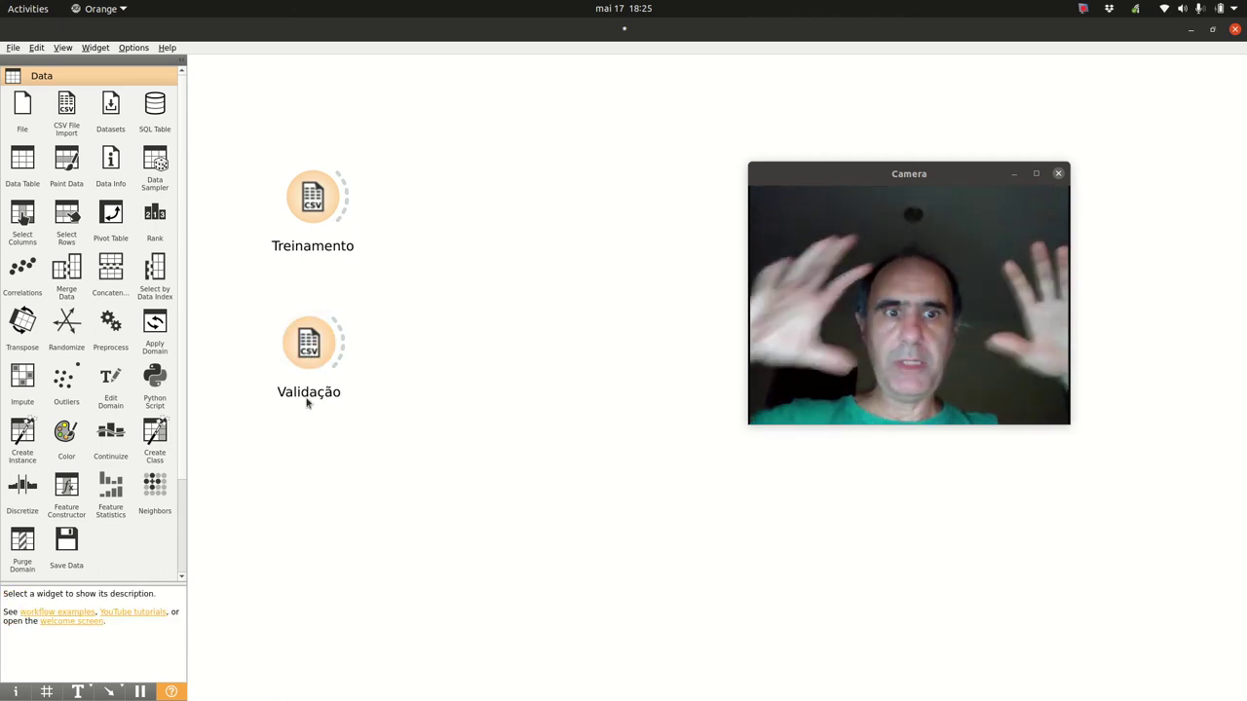
- Open zombie-health-predict.csv as the data file of the Validação widget
{"action": "double_click", "coordinate": [308, 346]}
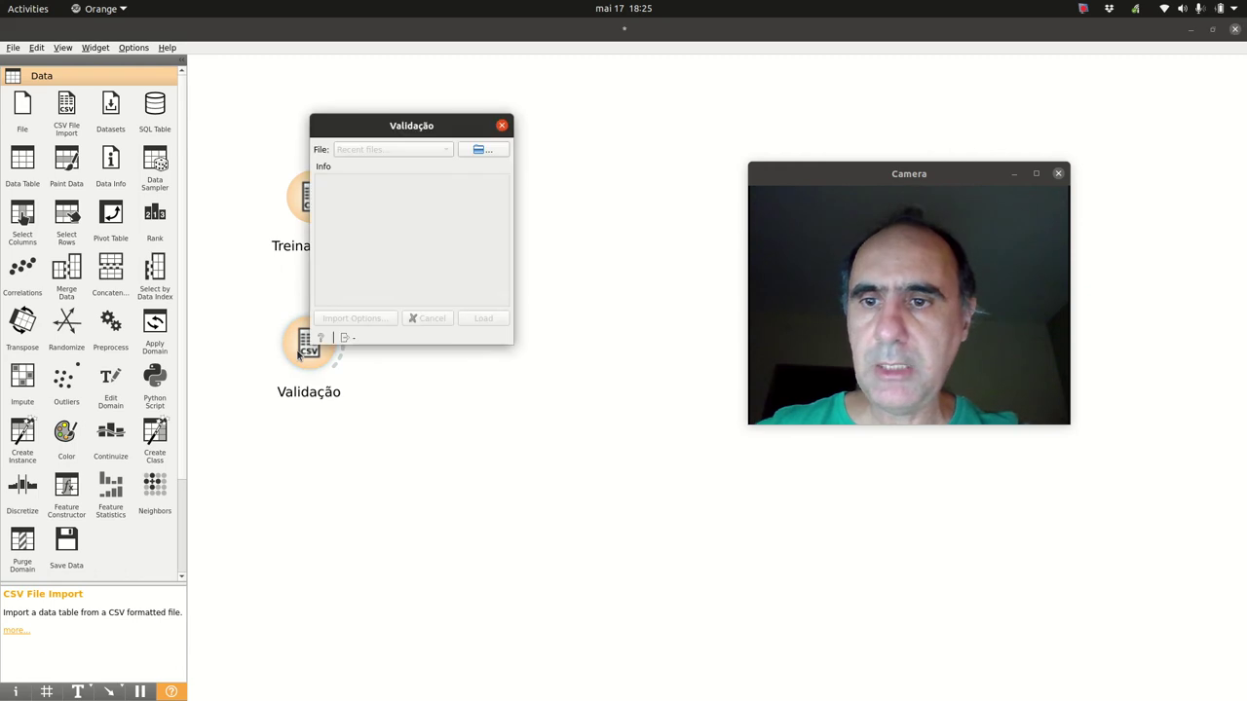
{"action": "left_click", "coordinate": [475, 150]}
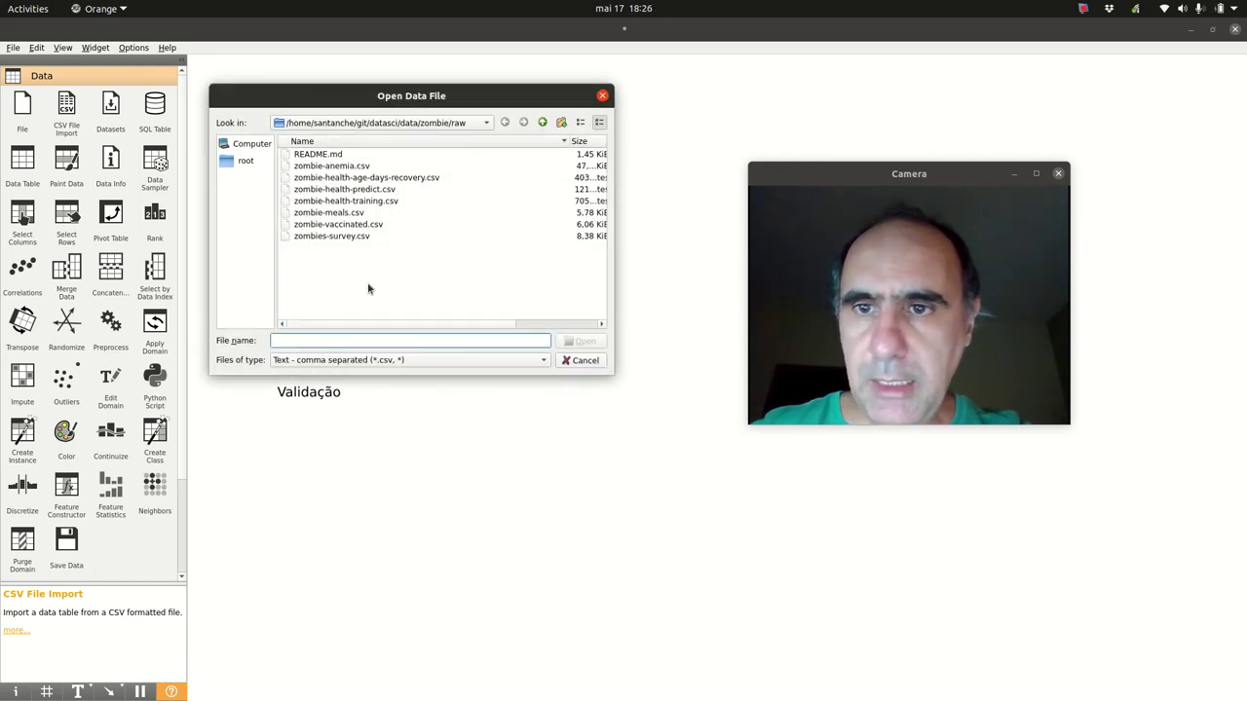
{"action": "left_click", "coordinate": [367, 191]}
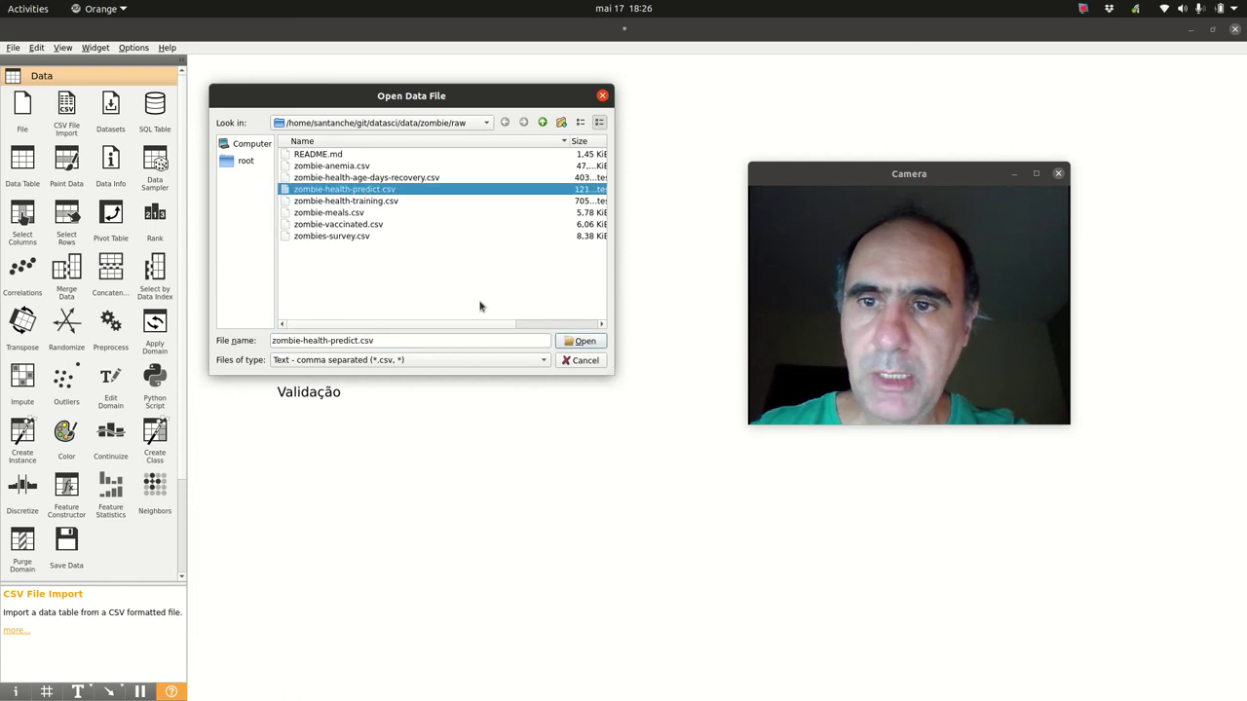
{"action": "left_click", "coordinate": [580, 341]}
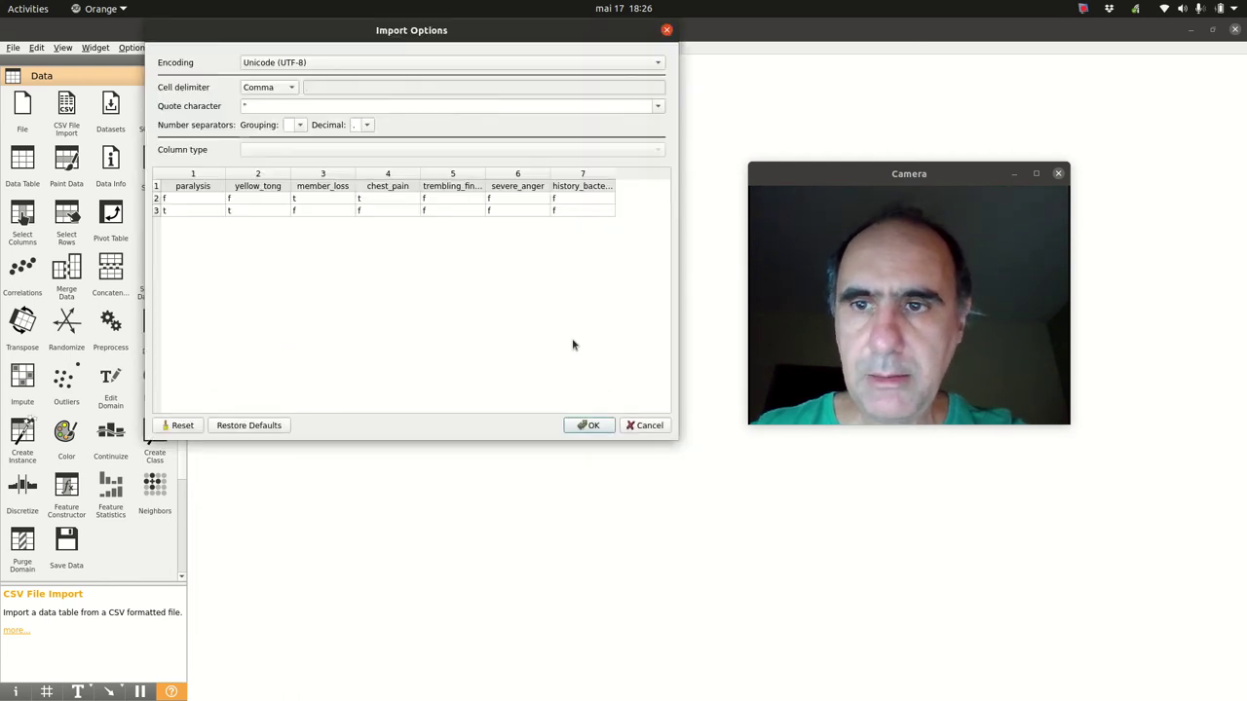
- Set all seven columns of the prediction file to Categorical, accept the import options and close the Validação settings
{"action": "left_click", "coordinate": [185, 190]}
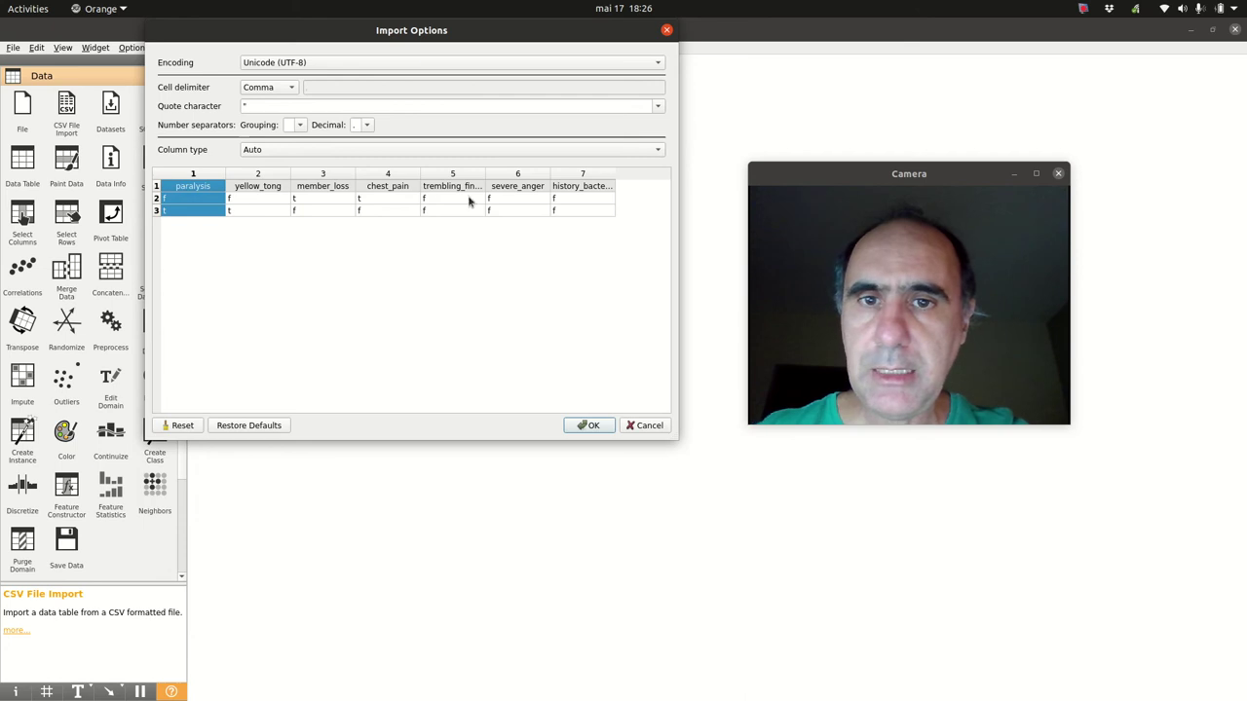
{"action": "left_click", "coordinate": [589, 187], "text": "shift"}
{"action": "right_click", "coordinate": [589, 187]}
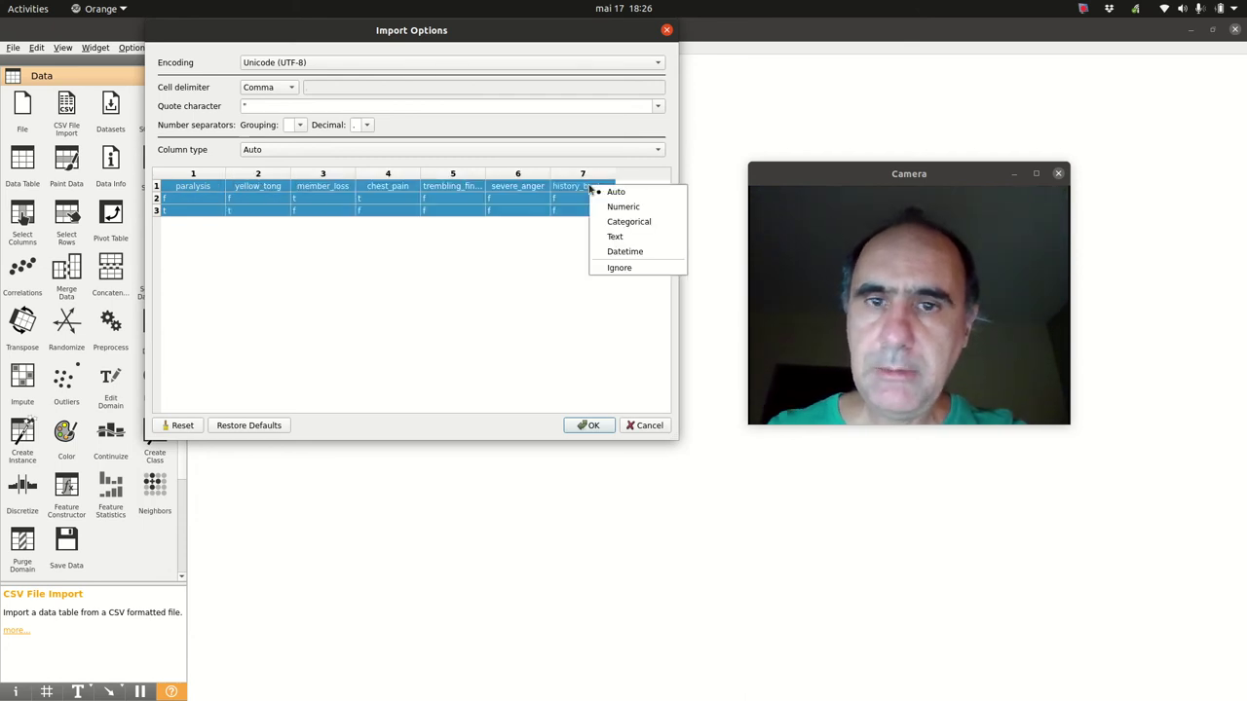
{"action": "left_click", "coordinate": [601, 224]}
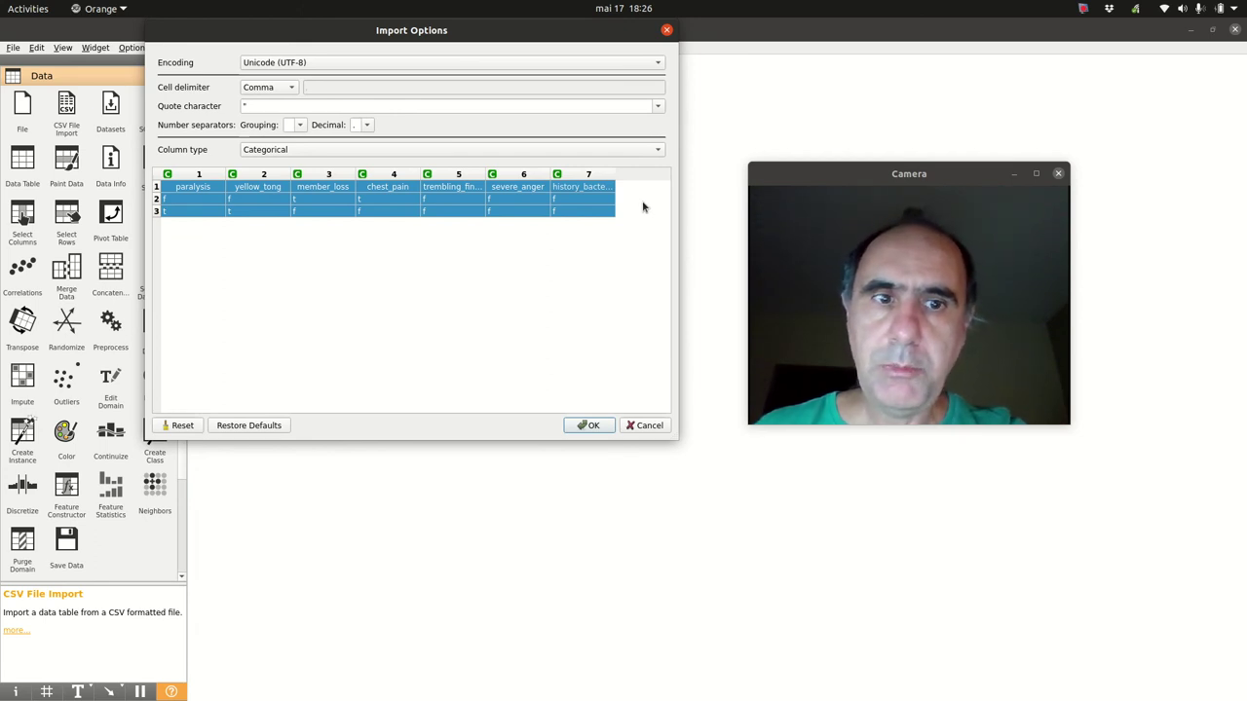
{"action": "left_click", "coordinate": [592, 425]}
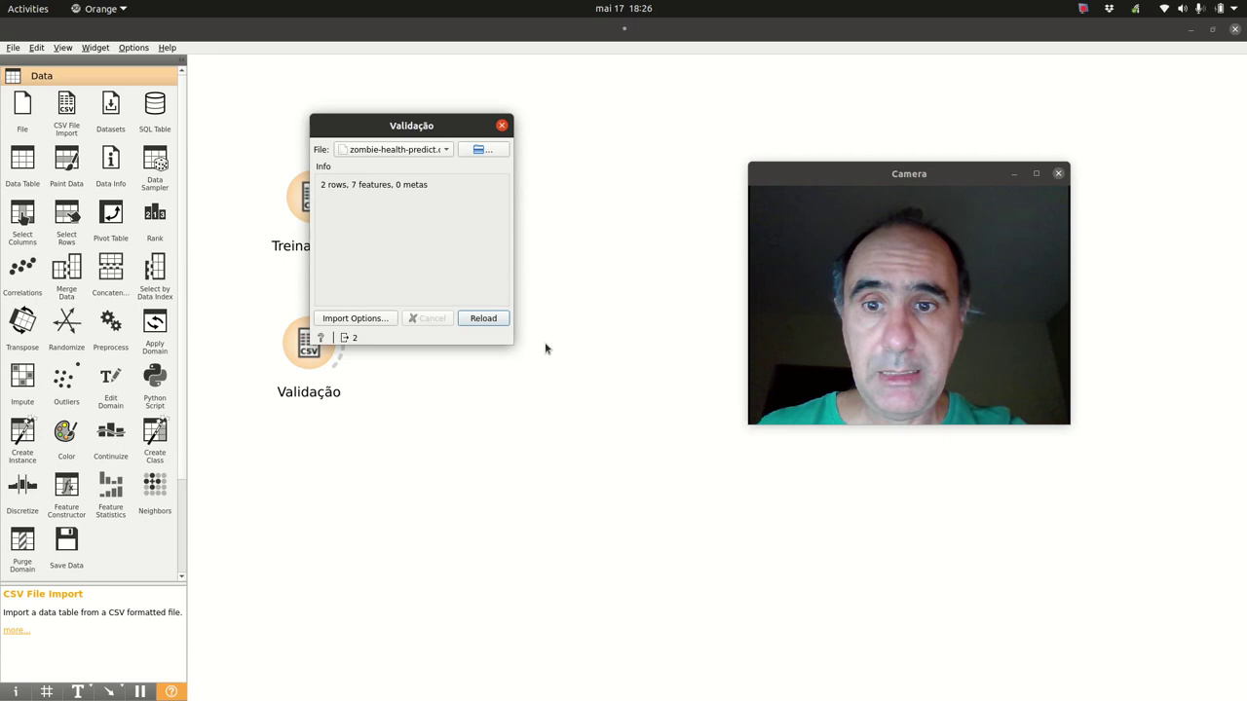
{"action": "left_click", "coordinate": [502, 127]}
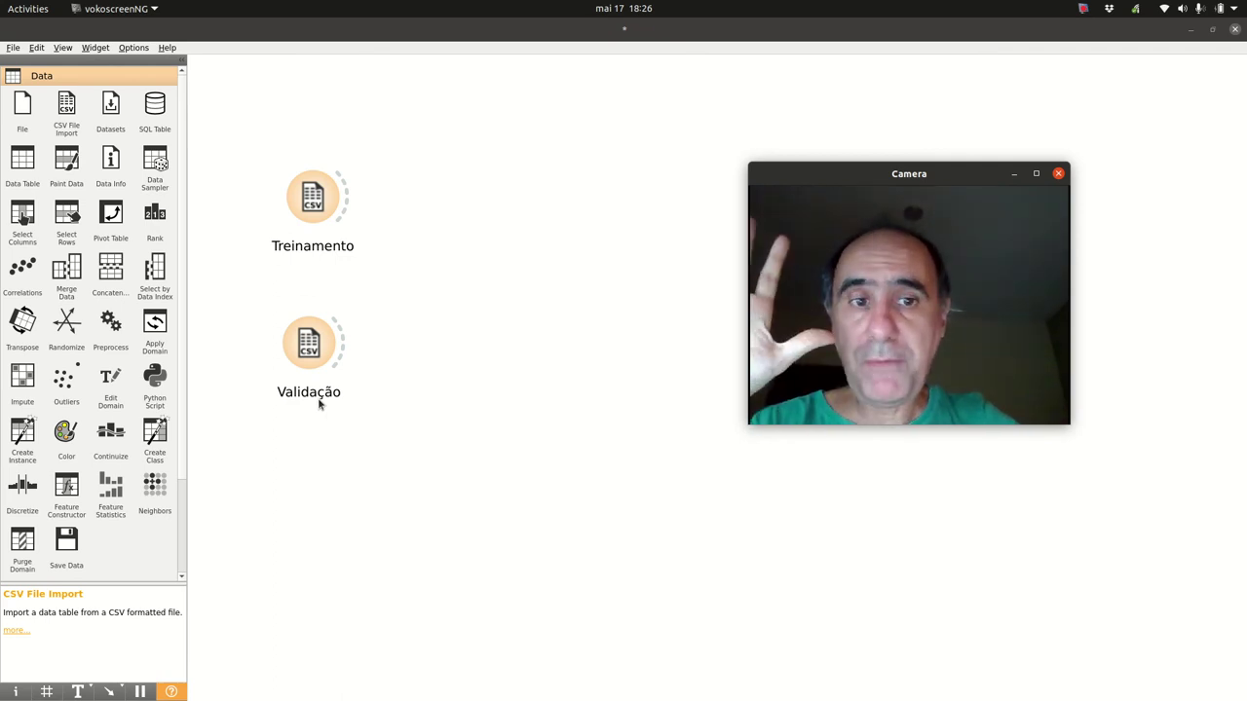
{"action": "left_click_drag", "start_coordinate": [901, 178], "coordinate": [933, 216]}
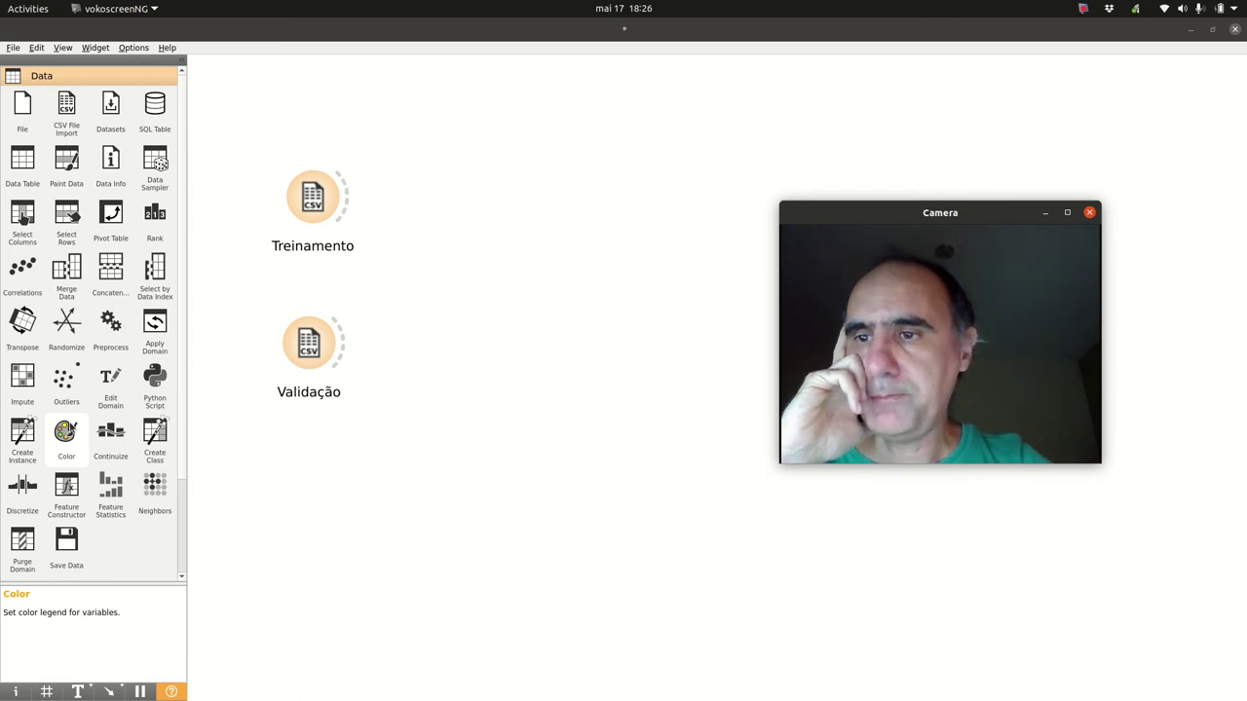
{"action": "scroll", "coordinate": [97, 433], "scroll_direction": "down", "scroll_amount": 3}
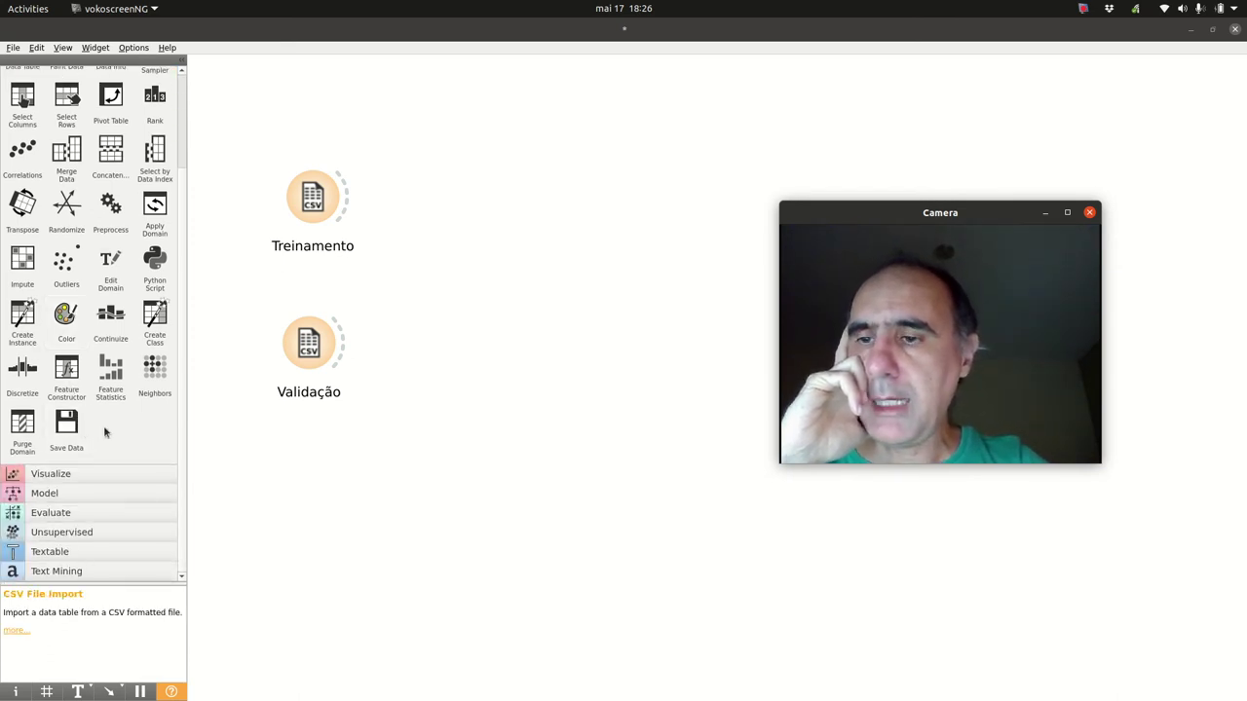
{"action": "left_click", "coordinate": [58, 493]}
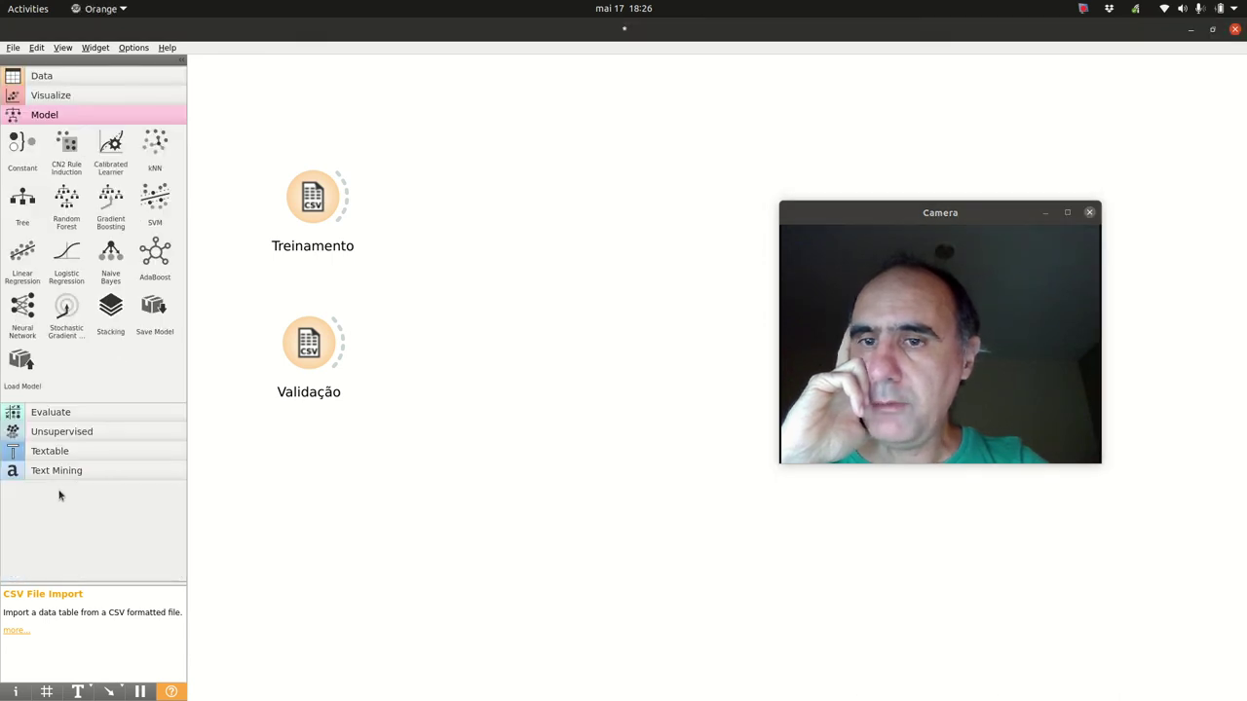
{"action": "left_click", "coordinate": [22, 203]}
{"action": "left_click_drag", "start_coordinate": [500, 276], "coordinate": [515, 168]}
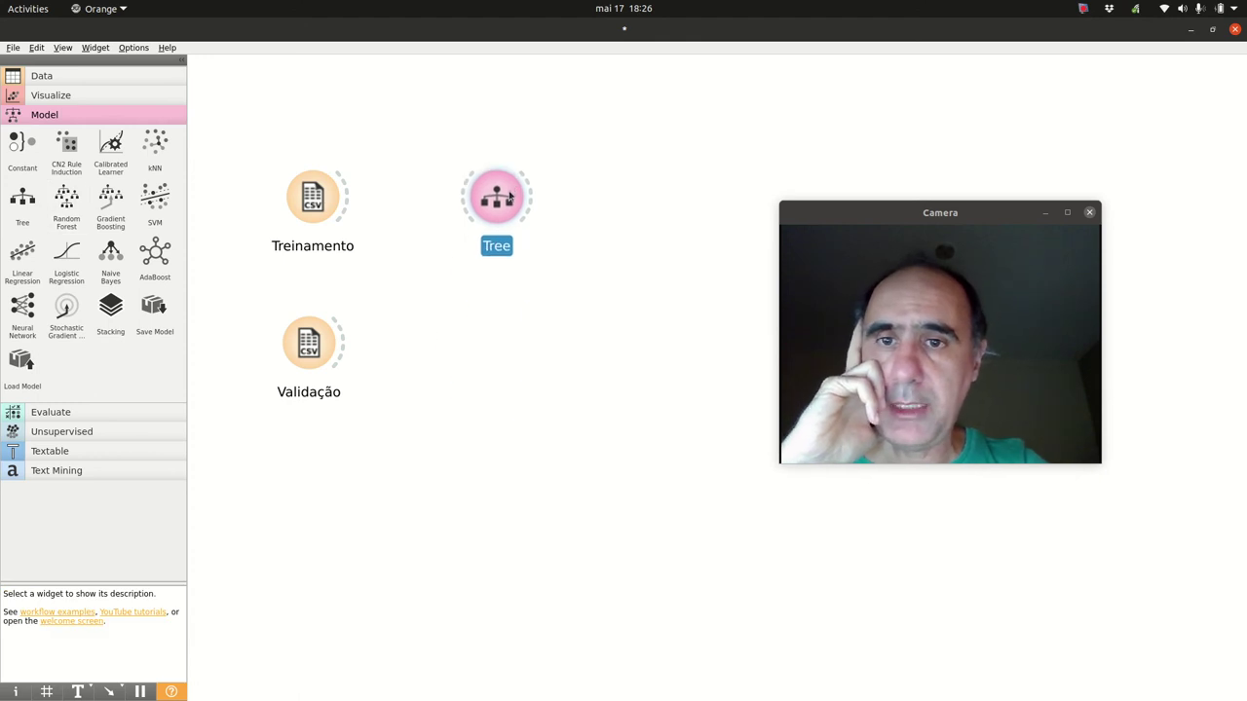
{"action": "left_click_drag", "start_coordinate": [346, 197], "coordinate": [495, 201]}
{"action": "double_click", "coordinate": [497, 202]}
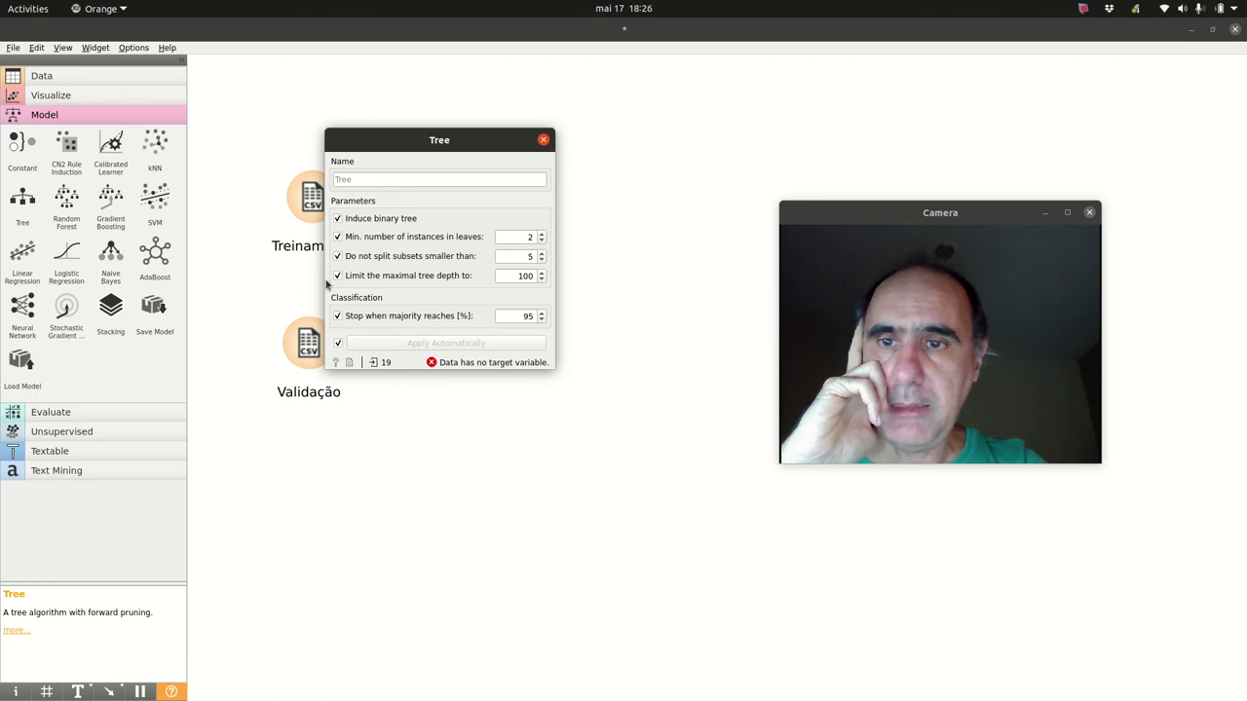
{"action": "left_click", "coordinate": [543, 139]}
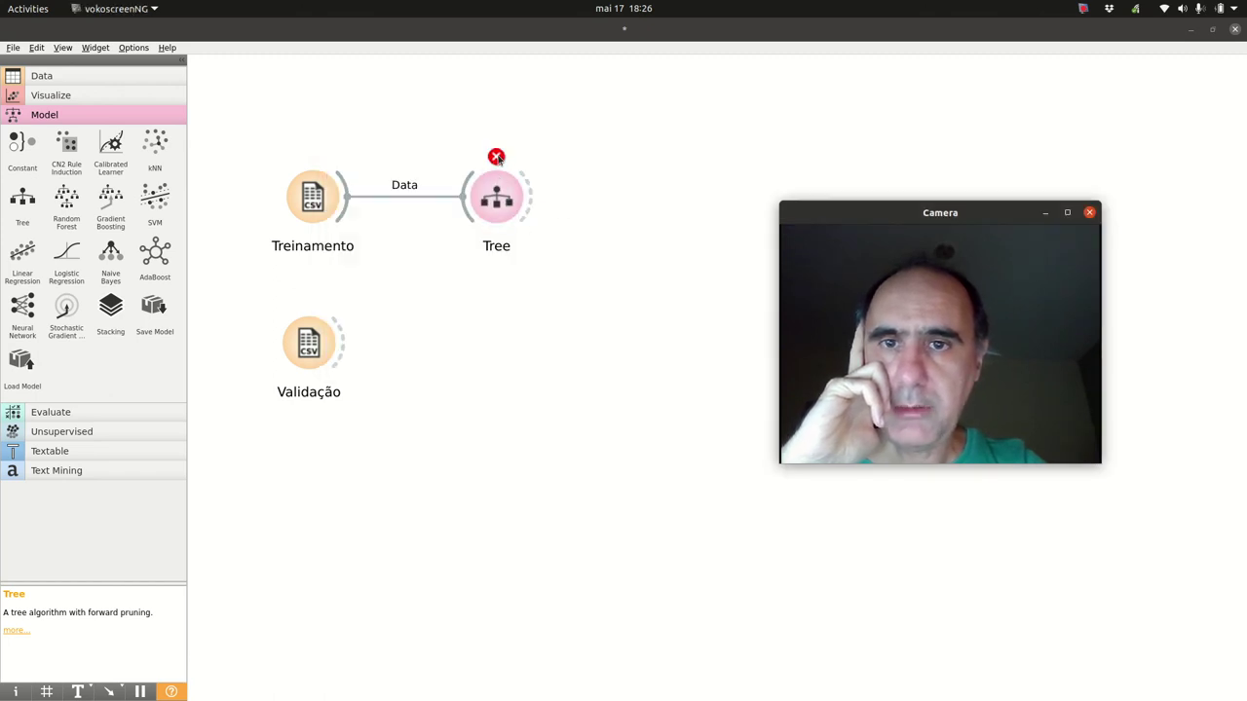
{"action": "left_click", "coordinate": [499, 160]}
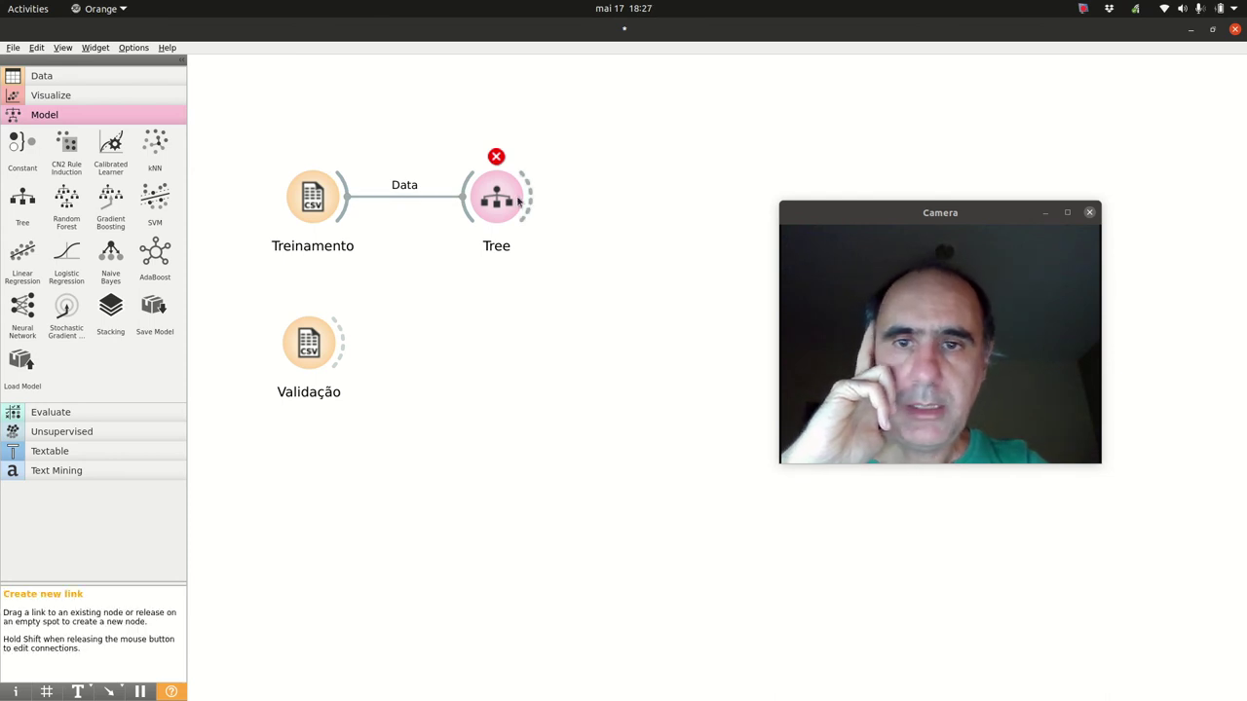
{"action": "left_click", "coordinate": [507, 201]}
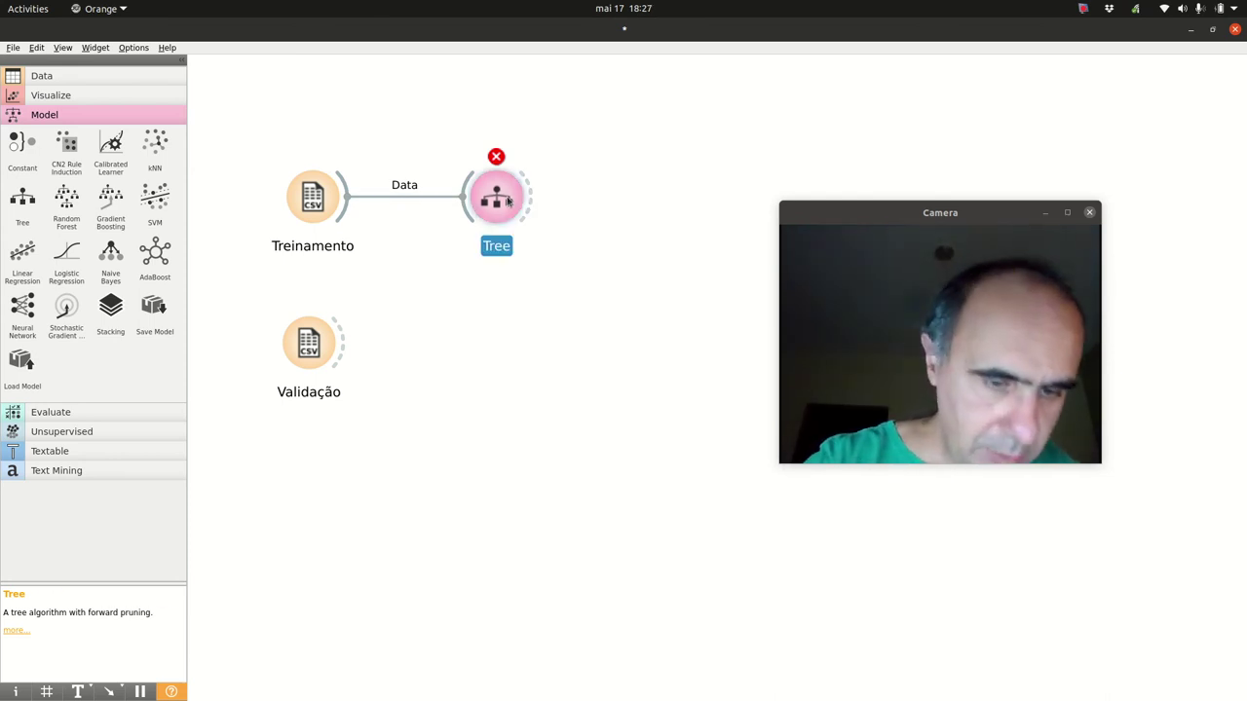
{"action": "key", "text": "Delete"}
- Add a Select Columns widget beside Treinamento and link Treinamento's data output to it
{"action": "left_click", "coordinate": [105, 82]}
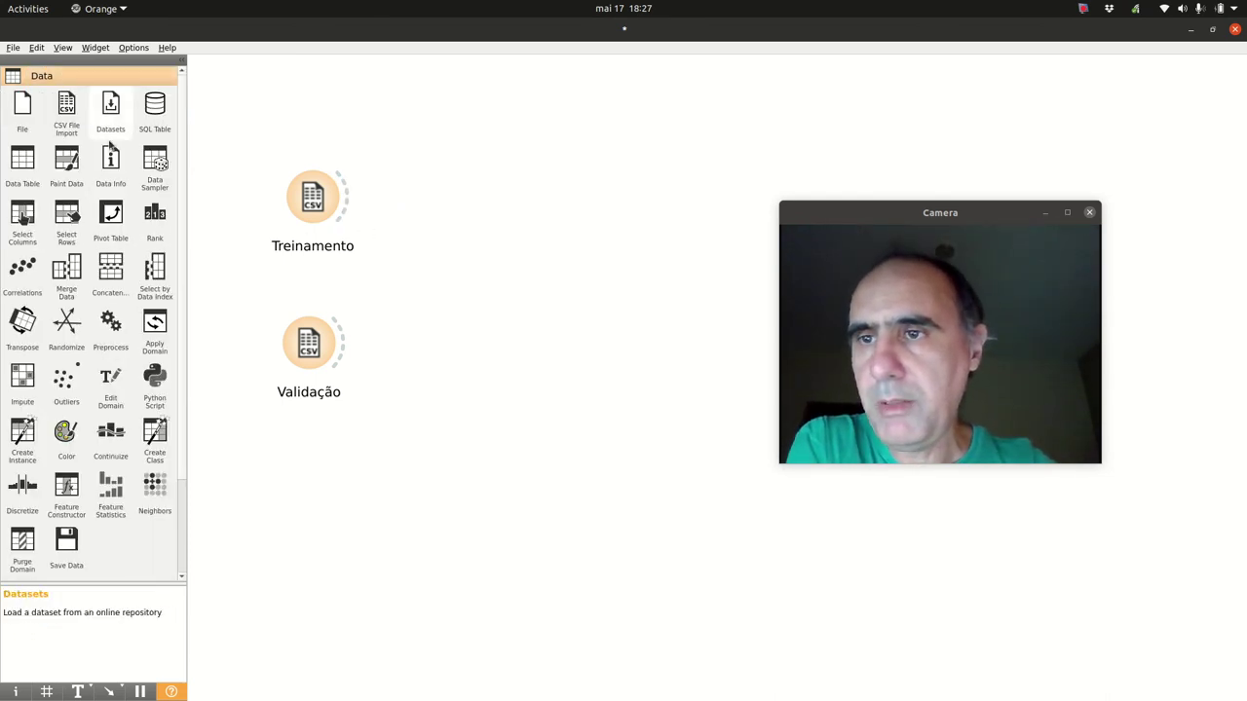
{"action": "left_click", "coordinate": [29, 217]}
{"action": "left_click_drag", "start_coordinate": [474, 341], "coordinate": [470, 200]}
{"action": "left_click_drag", "start_coordinate": [349, 199], "coordinate": [475, 207]}
- Review which columns are ignored, used as features and set as target in Select Columns, and close its window
{"action": "left_click_drag", "start_coordinate": [690, 162], "coordinate": [401, 143]}
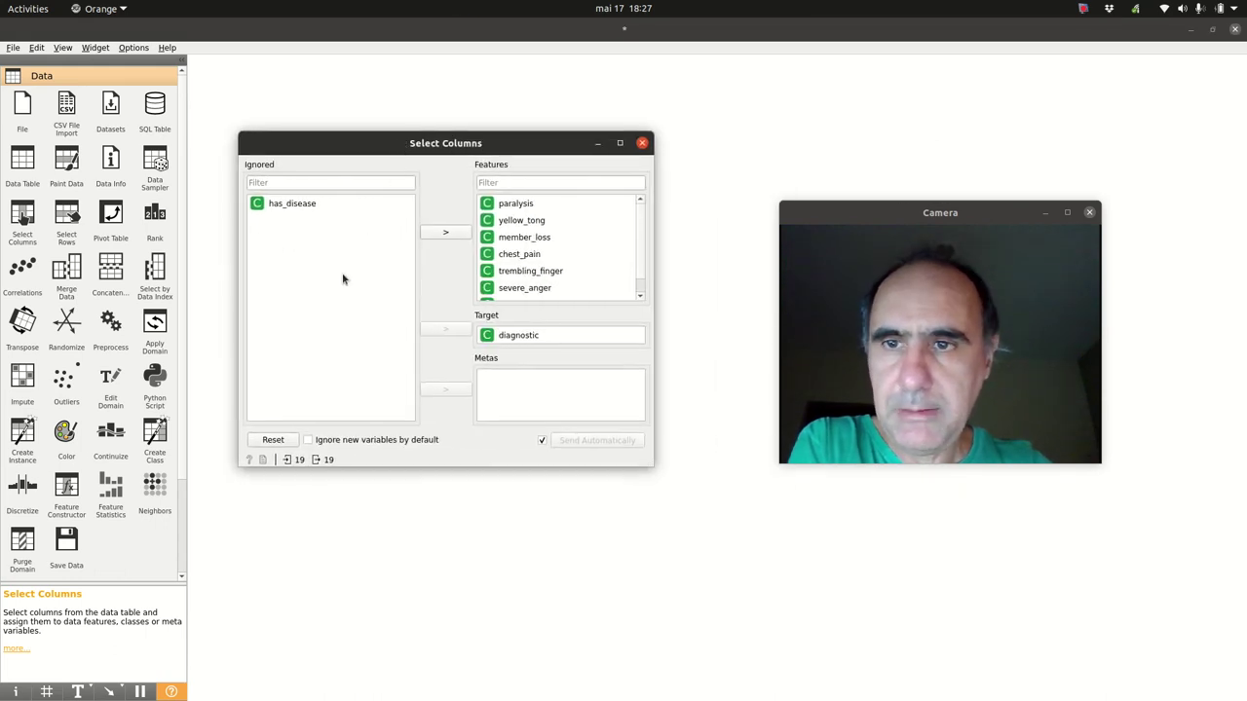
{"action": "scroll", "coordinate": [599, 246], "scroll_direction": "down", "scroll_amount": 1}
{"action": "scroll", "coordinate": [599, 246], "scroll_direction": "up", "scroll_amount": 1}
{"action": "scroll", "coordinate": [599, 245], "scroll_direction": "down", "scroll_amount": 1}
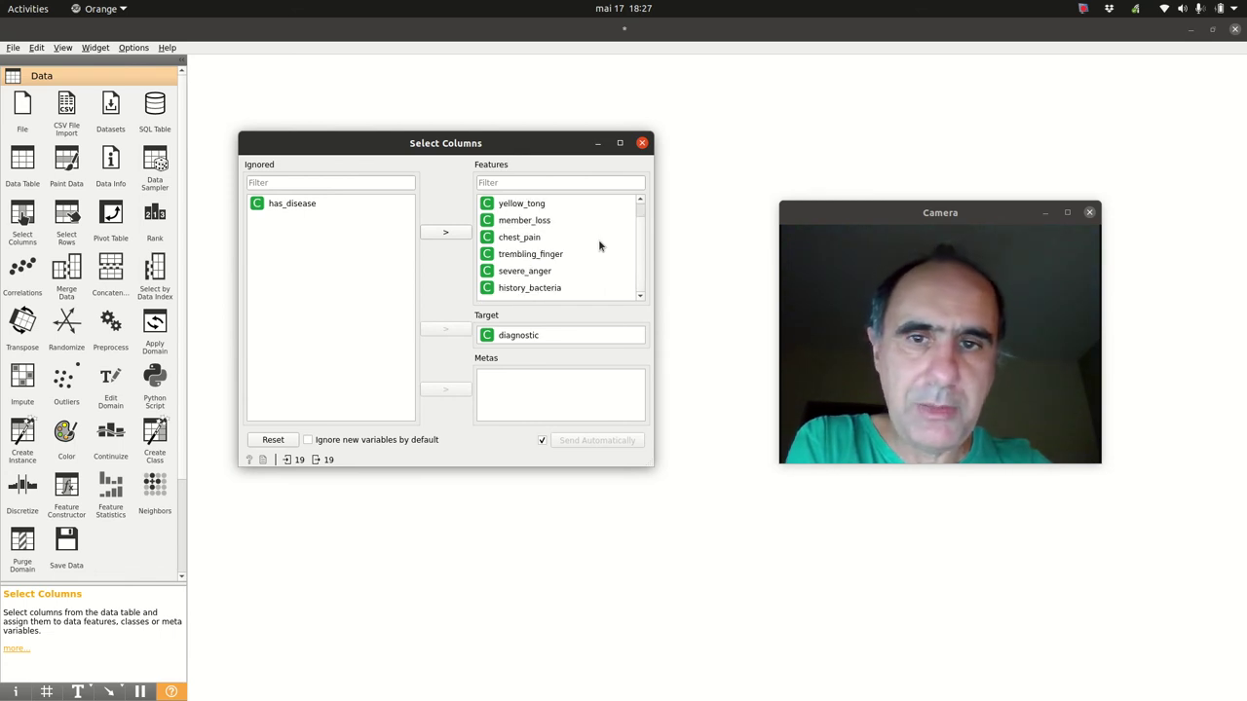
{"action": "scroll", "coordinate": [599, 246], "scroll_direction": "up", "scroll_amount": 1}
{"action": "scroll", "coordinate": [535, 212], "scroll_direction": "down", "scroll_amount": 1}
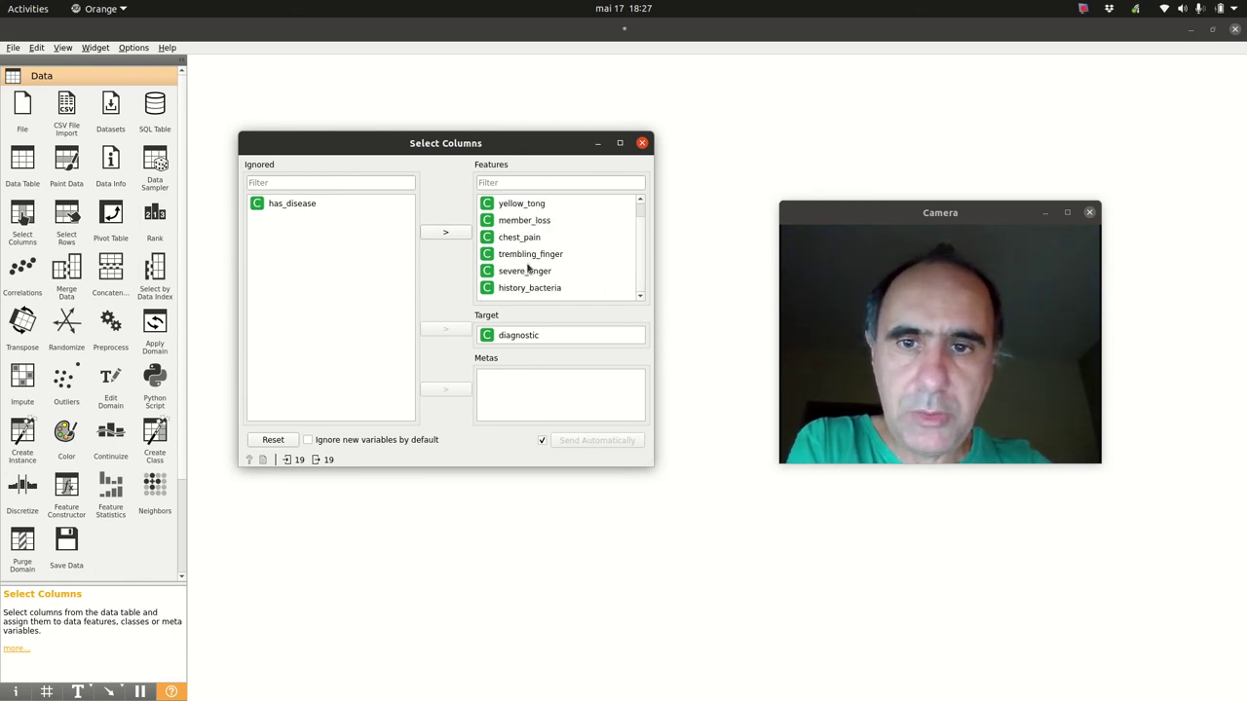
{"action": "scroll", "coordinate": [525, 297], "scroll_direction": "up", "scroll_amount": 1}
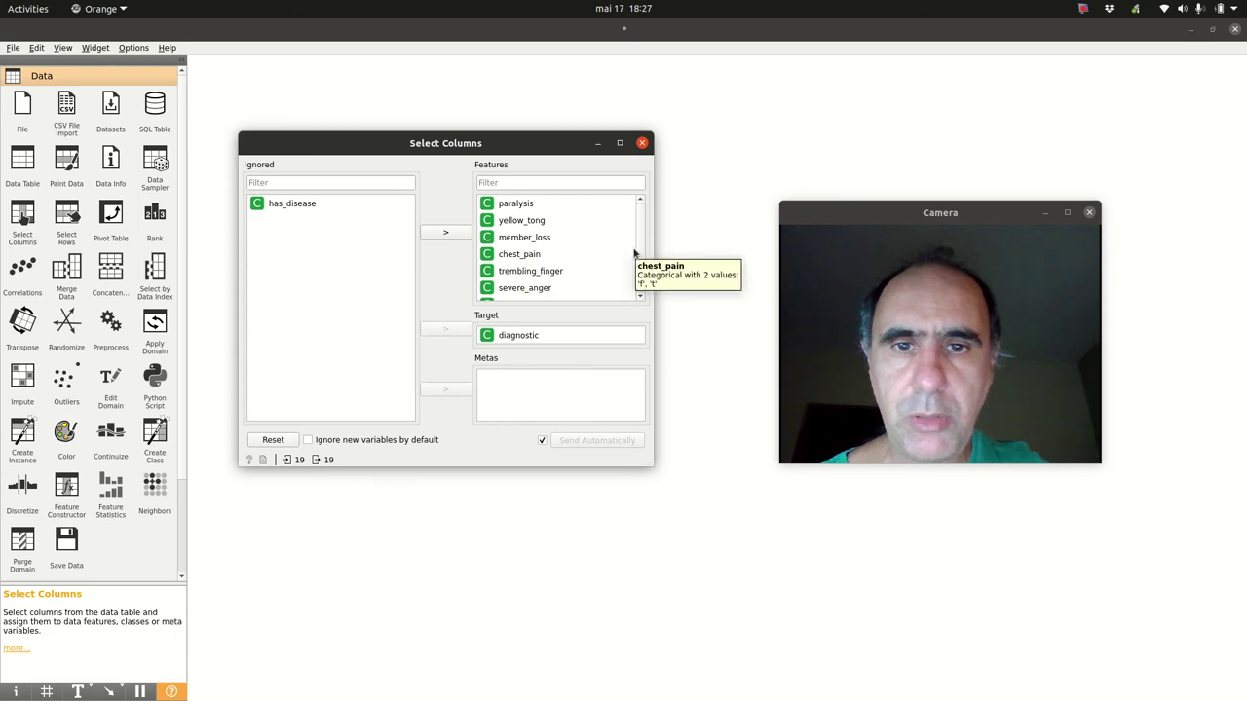
{"action": "left_click", "coordinate": [642, 291]}
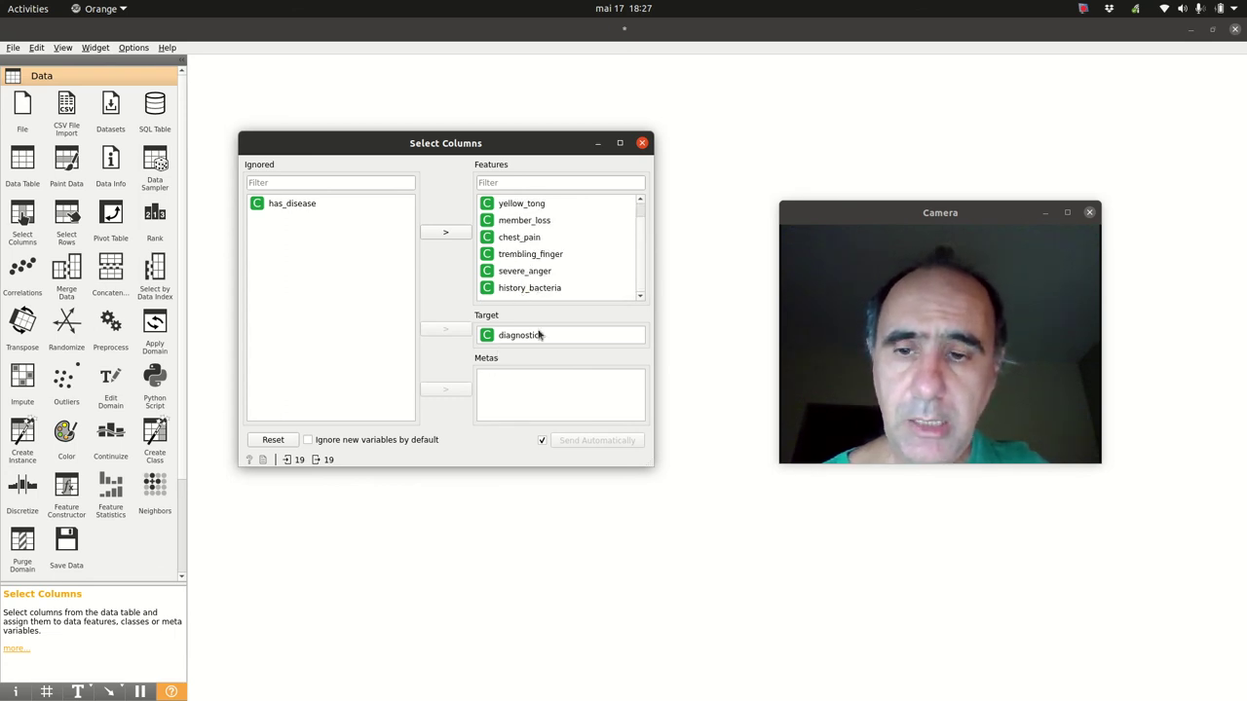
{"action": "left_click", "coordinate": [642, 143]}
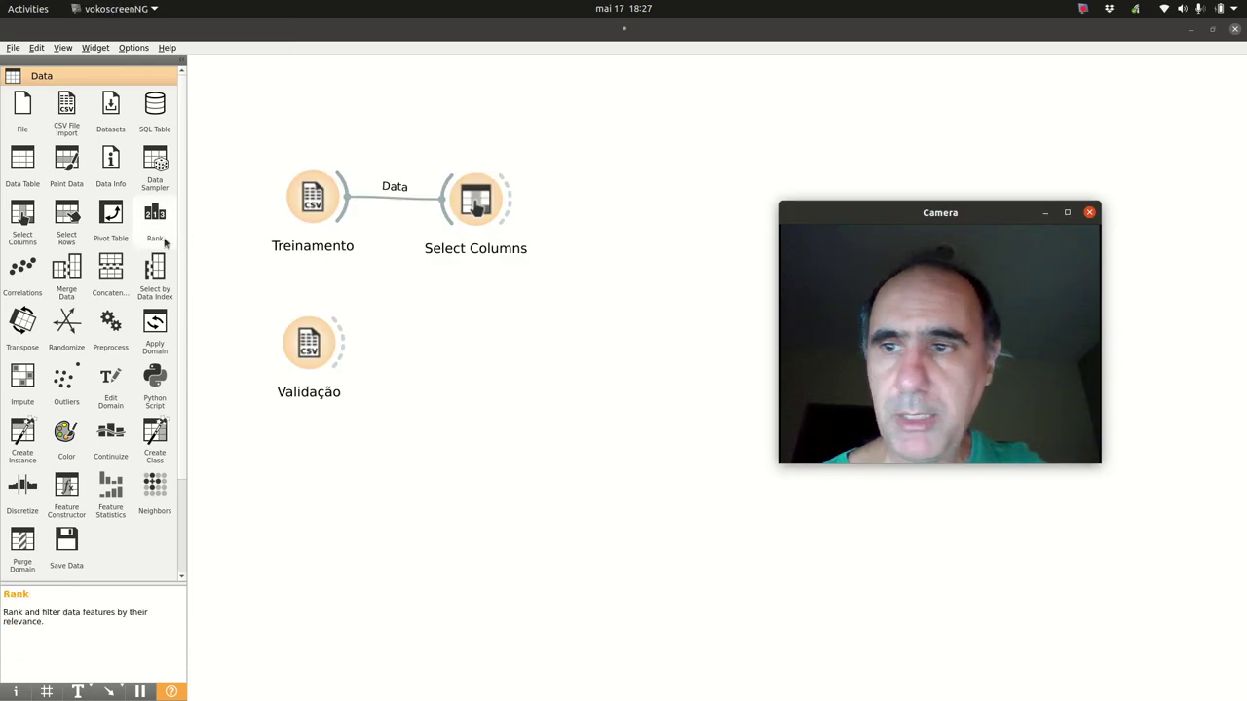
- Add a Tree model widget after Select Columns and link the selected data to it
{"action": "scroll", "coordinate": [70, 334], "scroll_direction": "down", "scroll_amount": 2}
{"action": "left_click", "coordinate": [43, 493]}
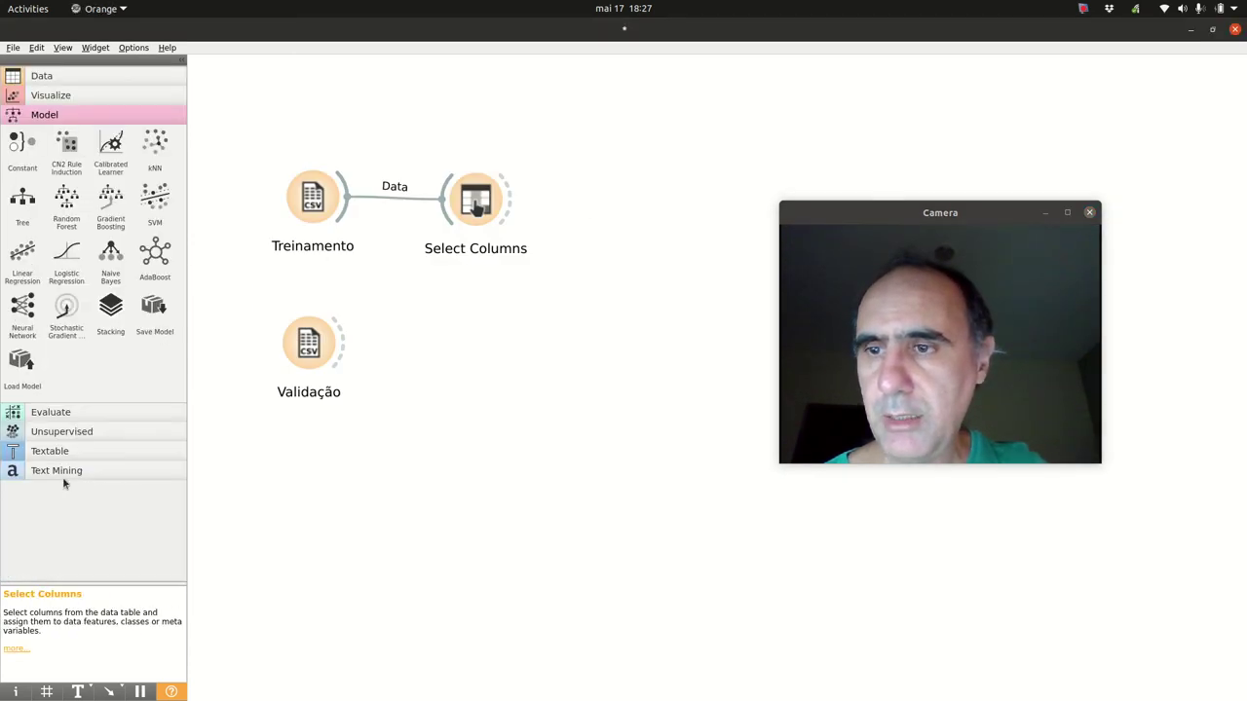
{"action": "left_click", "coordinate": [22, 200]}
{"action": "left_click_drag", "start_coordinate": [509, 201], "coordinate": [623, 204]}
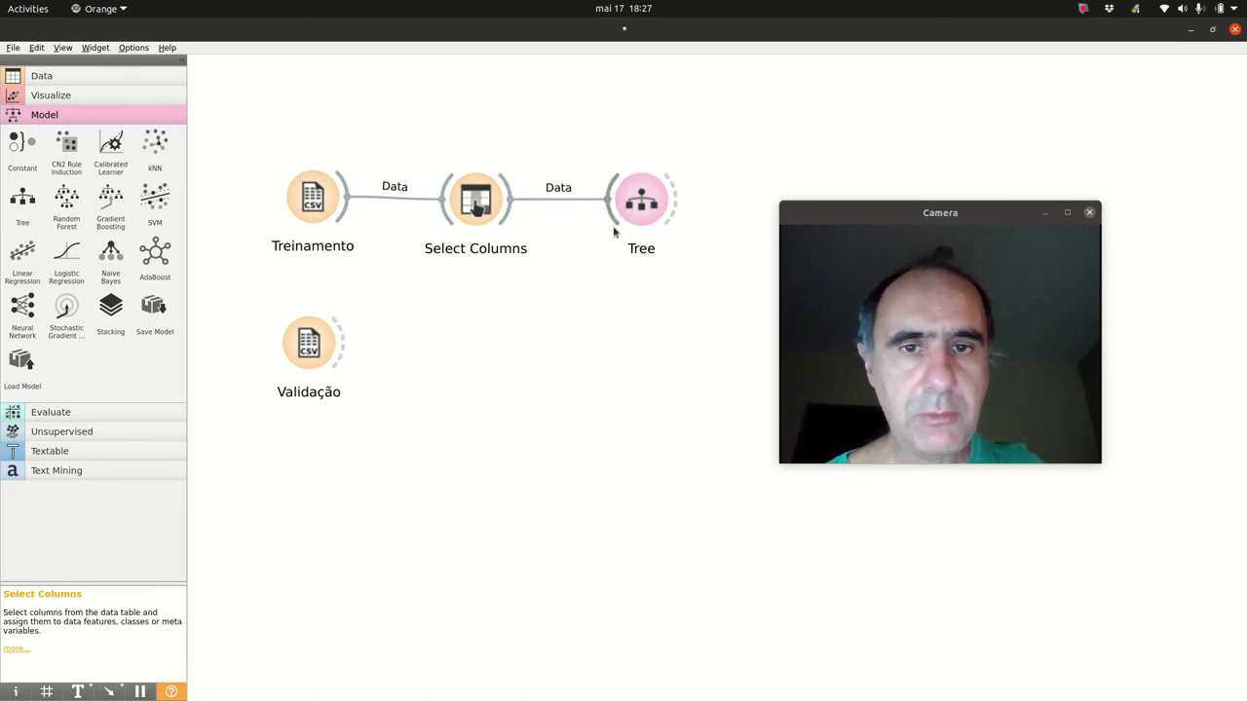
{"action": "left_click_drag", "start_coordinate": [871, 222], "coordinate": [560, 322]}
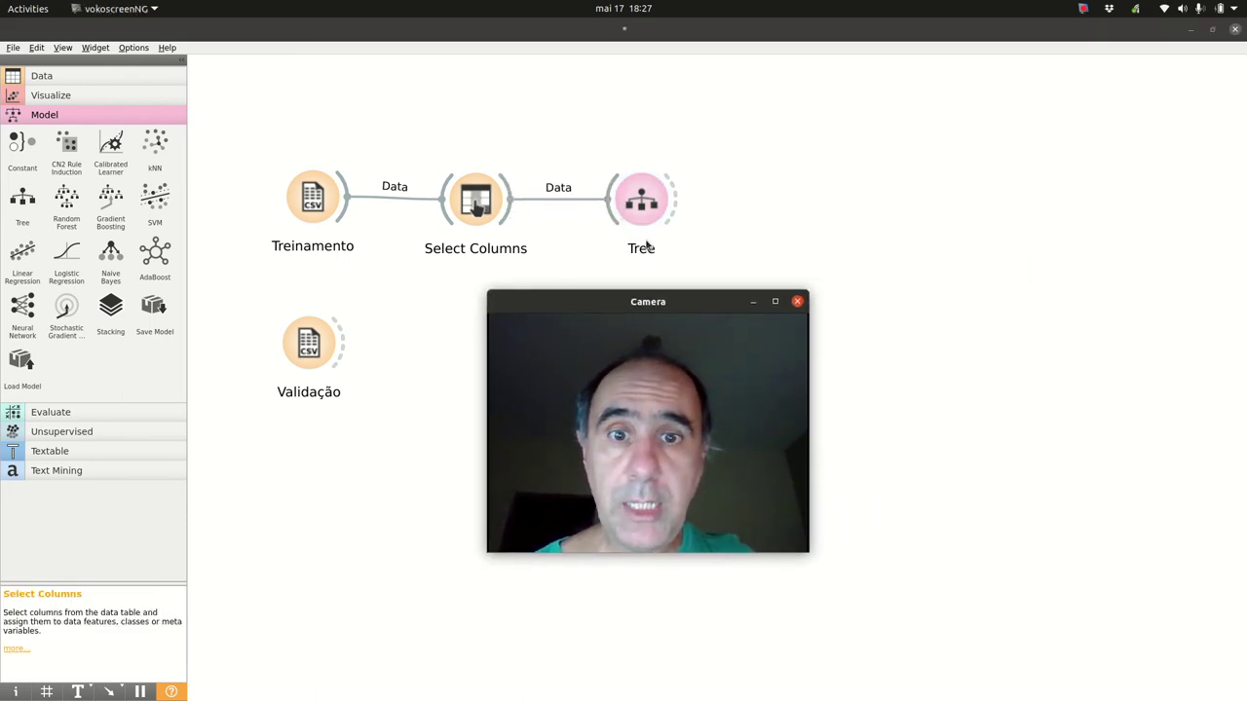
- Add a Tree Viewer widget after Tree and link the Tree model output to it
{"action": "left_click", "coordinate": [65, 98]}
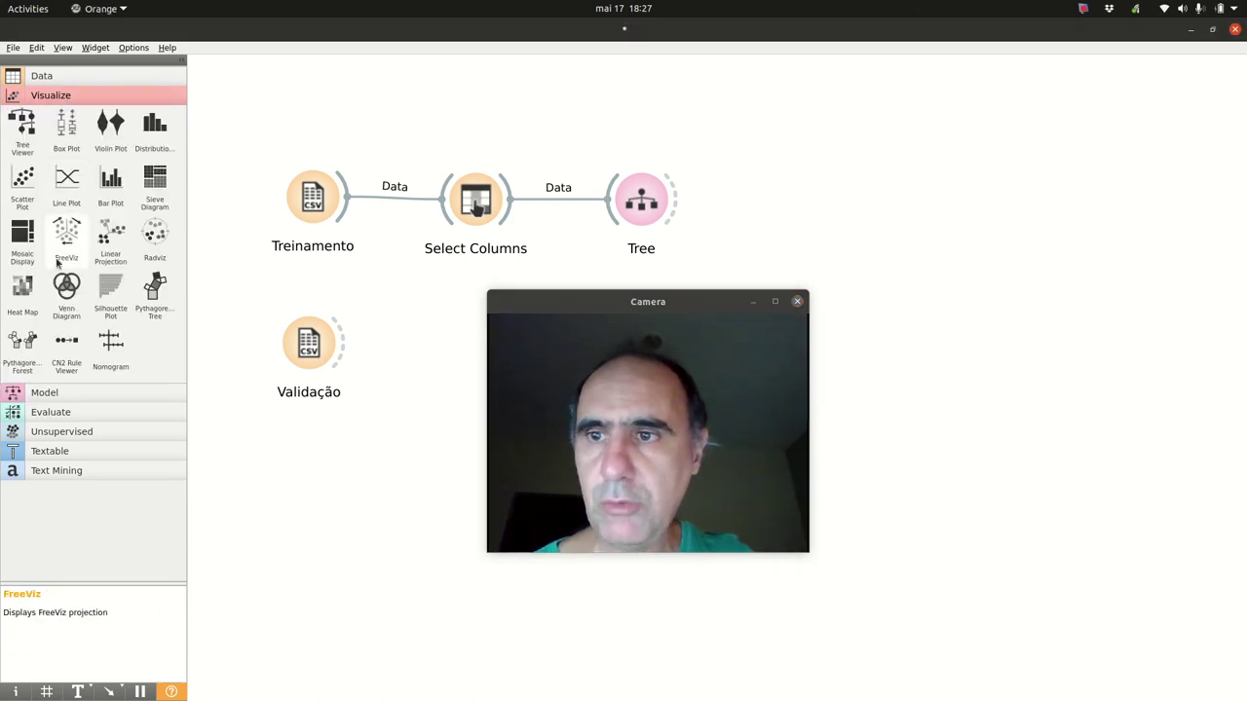
{"action": "left_click", "coordinate": [22, 126]}
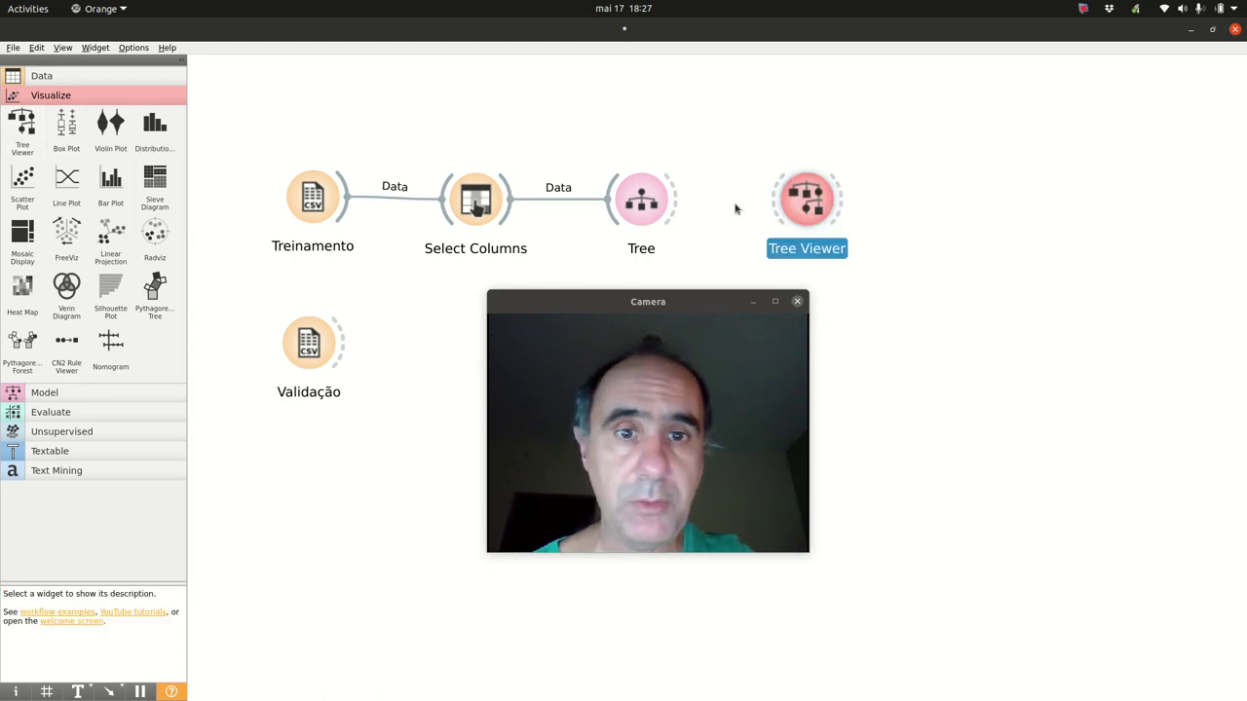
{"action": "left_click_drag", "start_coordinate": [677, 199], "coordinate": [804, 200]}
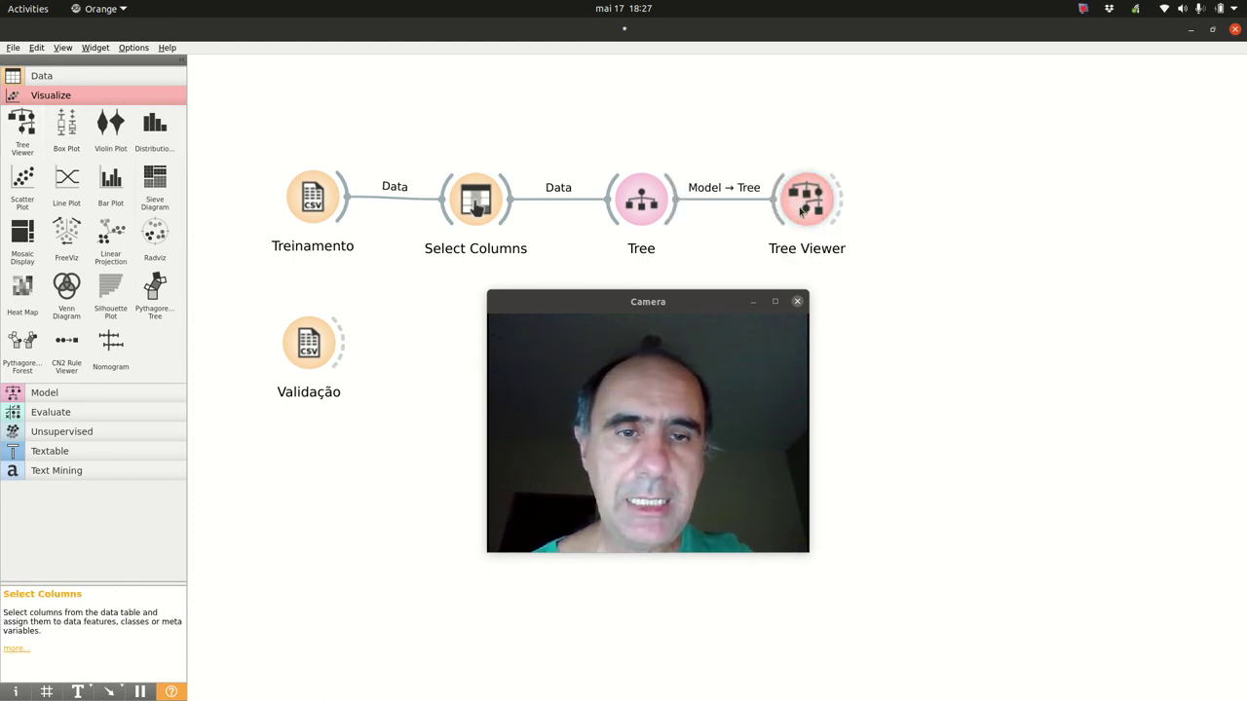
- Examine the enlarged decision tree's splits and diagnosis leaves in Tree Viewer, and close it
{"action": "double_click", "coordinate": [809, 202]}
{"action": "left_click_drag", "start_coordinate": [676, 303], "coordinate": [368, 293]}
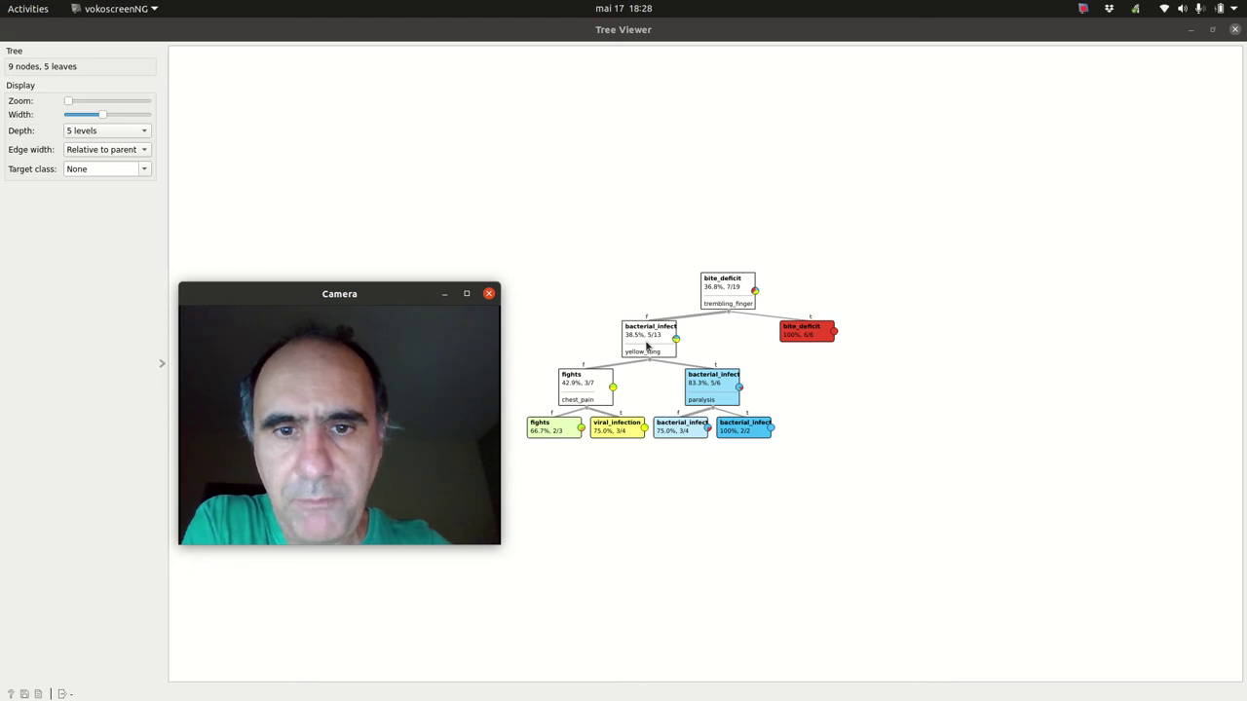
{"action": "left_click", "coordinate": [67, 100]}
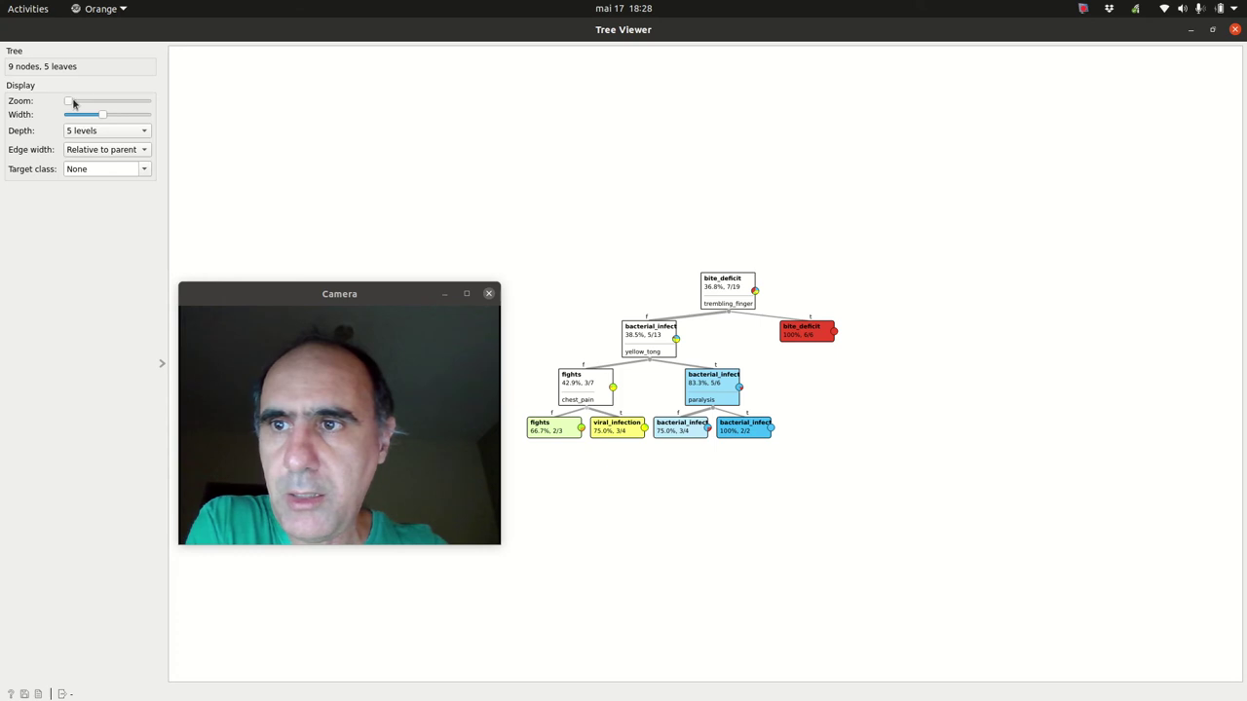
{"action": "left_click_drag", "start_coordinate": [67, 100], "coordinate": [120, 101]}
{"action": "left_click_drag", "start_coordinate": [331, 293], "coordinate": [375, 91]}
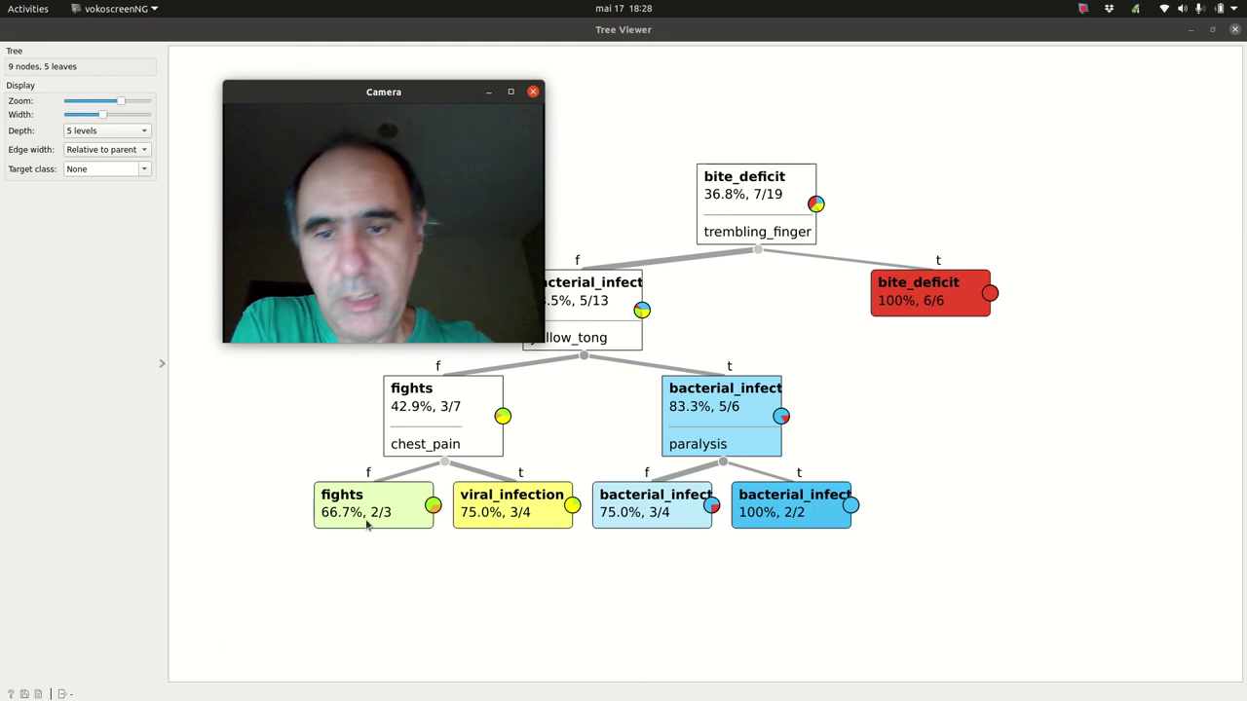
{"action": "left_click", "coordinate": [1235, 30]}
{"action": "left_click_drag", "start_coordinate": [436, 98], "coordinate": [1052, 271]}
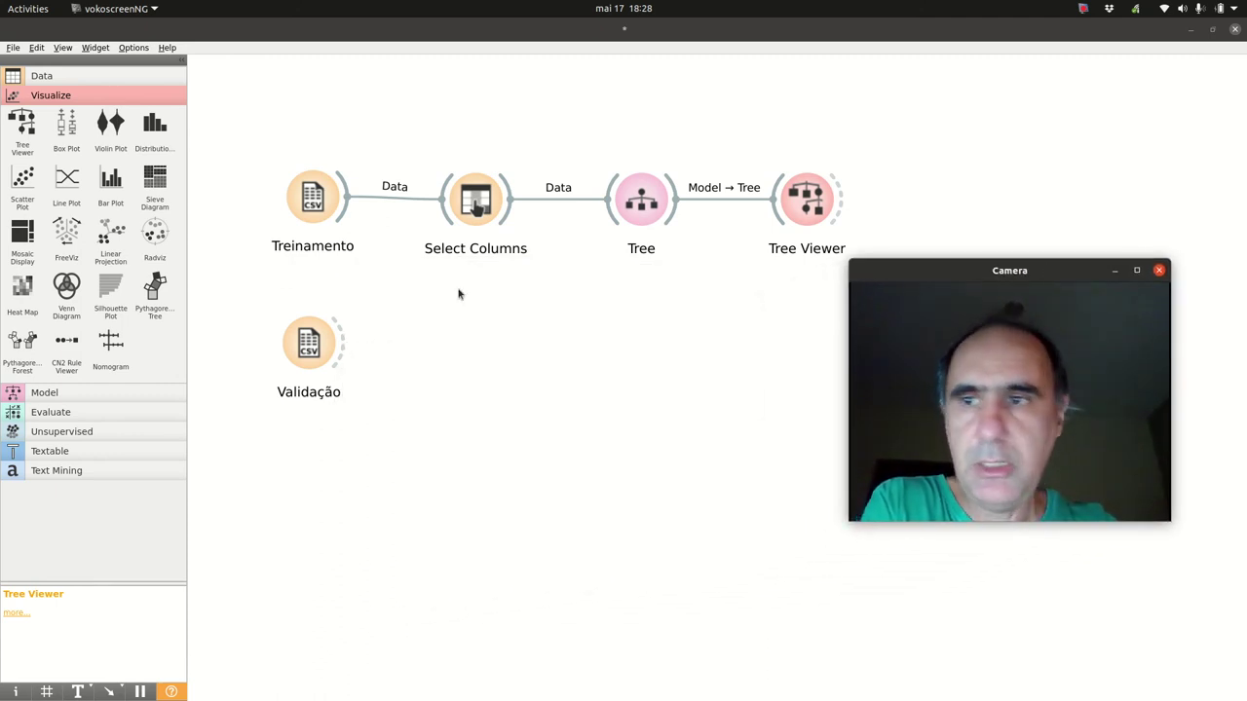
- Add a Predictions widget and place it below and between Tree and Tree Viewer
{"action": "left_click", "coordinate": [56, 419]}
{"action": "left_click", "coordinate": [82, 181]}
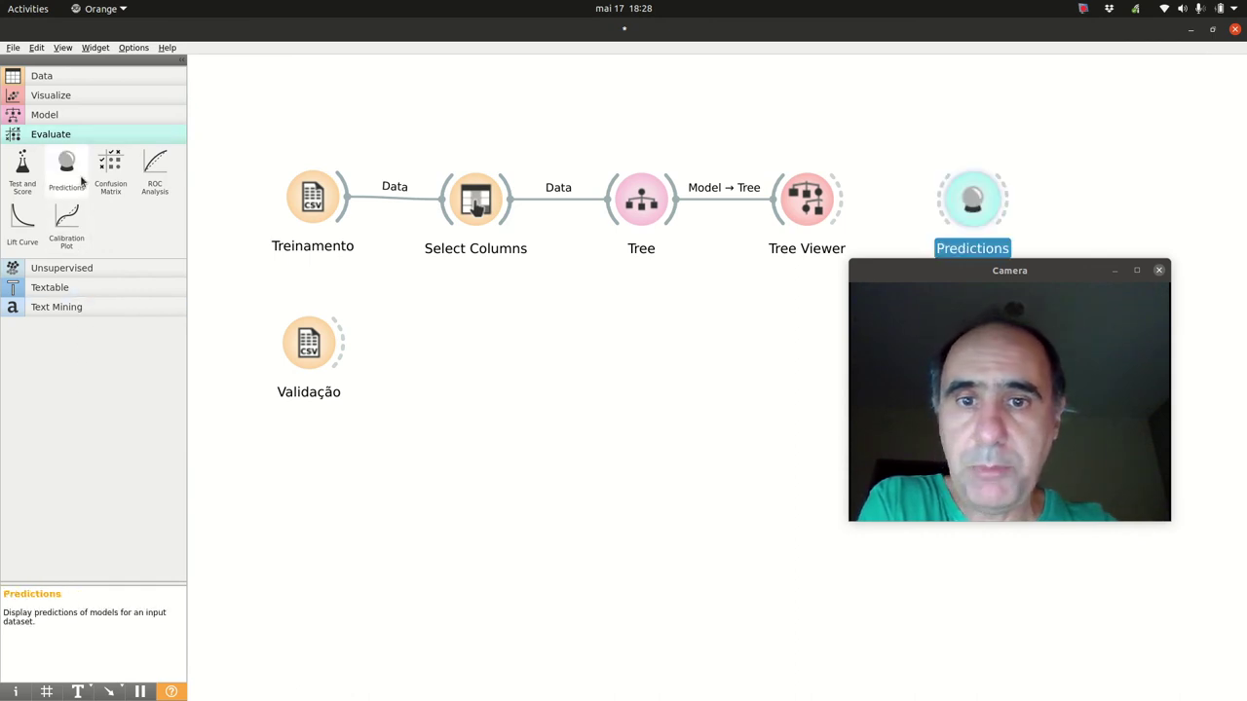
{"action": "left_click_drag", "start_coordinate": [959, 209], "coordinate": [712, 354]}
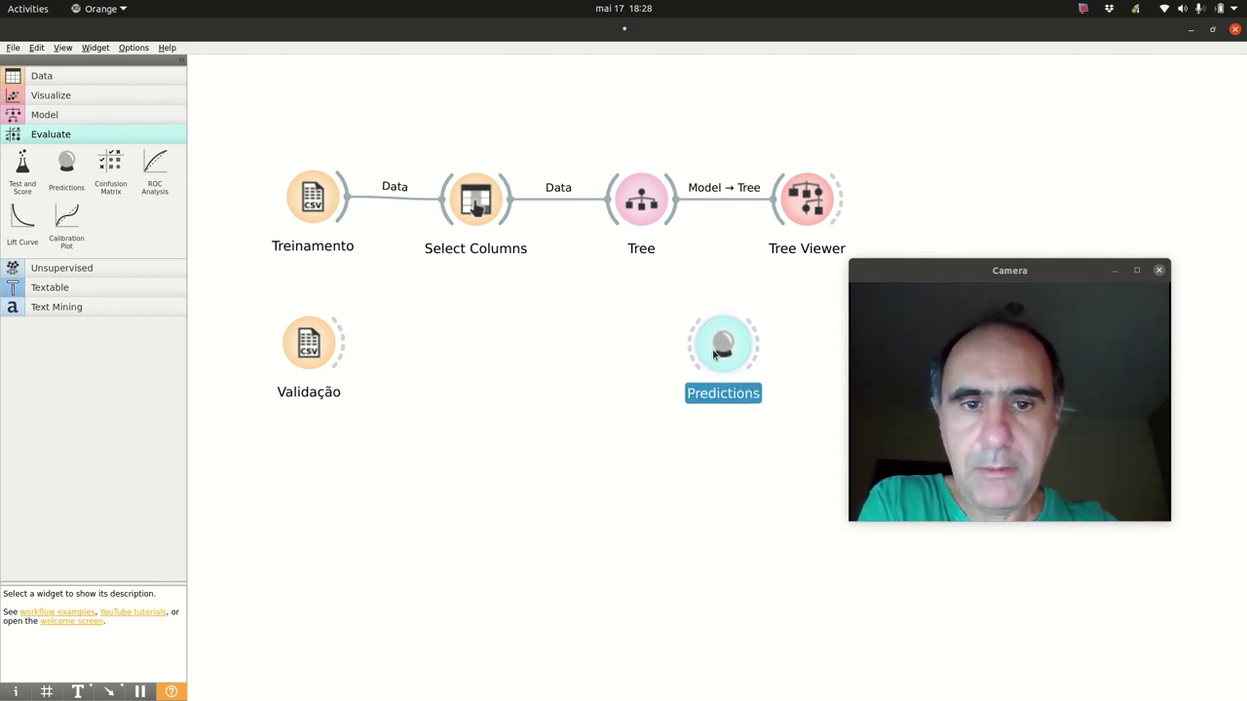
- Link the Tree model and the Validação data to Predictions, moving Validação closer to it
{"action": "left_click_drag", "start_coordinate": [309, 346], "coordinate": [463, 352]}
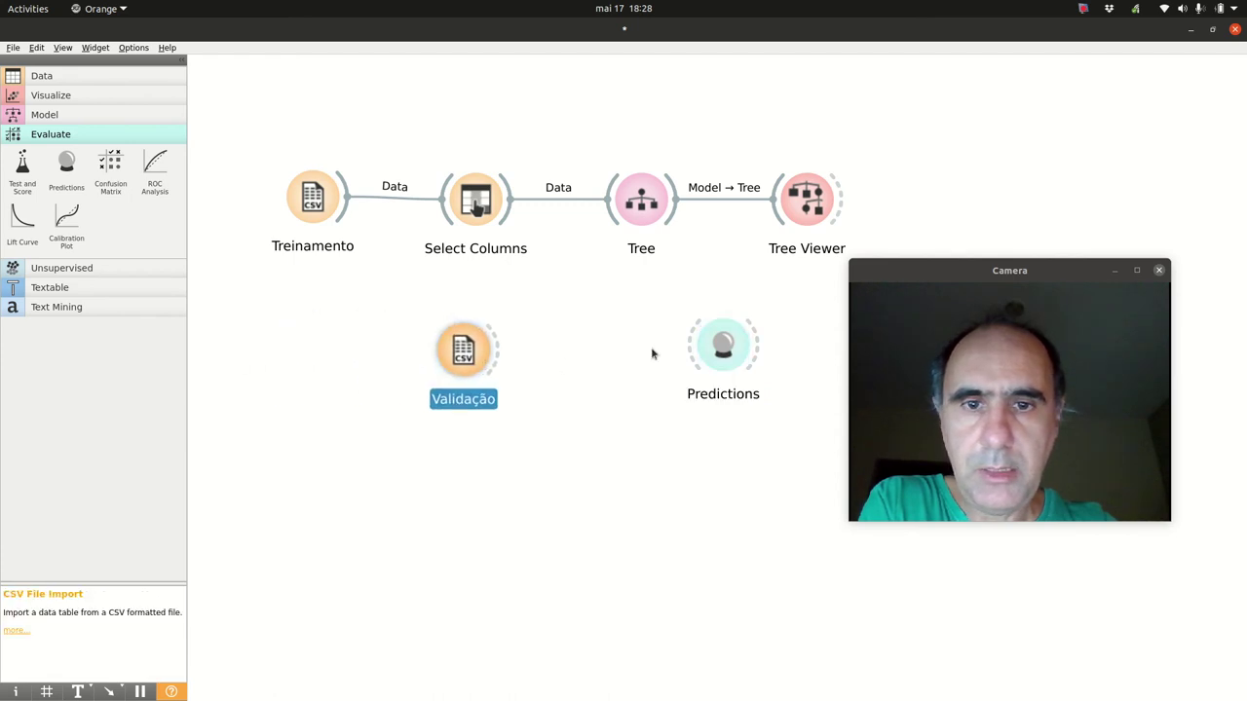
{"action": "left_click", "coordinate": [674, 223]}
{"action": "left_click_drag", "start_coordinate": [674, 223], "coordinate": [697, 347]}
{"action": "left_click_drag", "start_coordinate": [474, 411], "coordinate": [559, 457]}
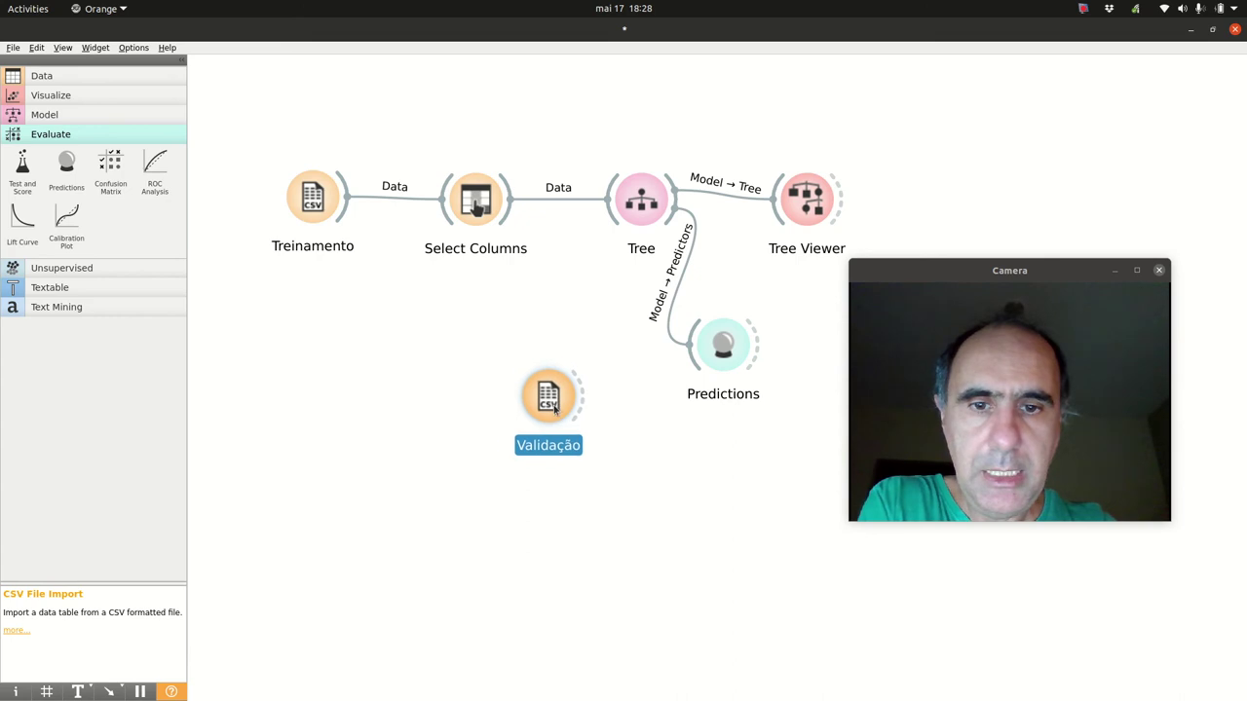
{"action": "left_click_drag", "start_coordinate": [584, 396], "coordinate": [692, 353]}
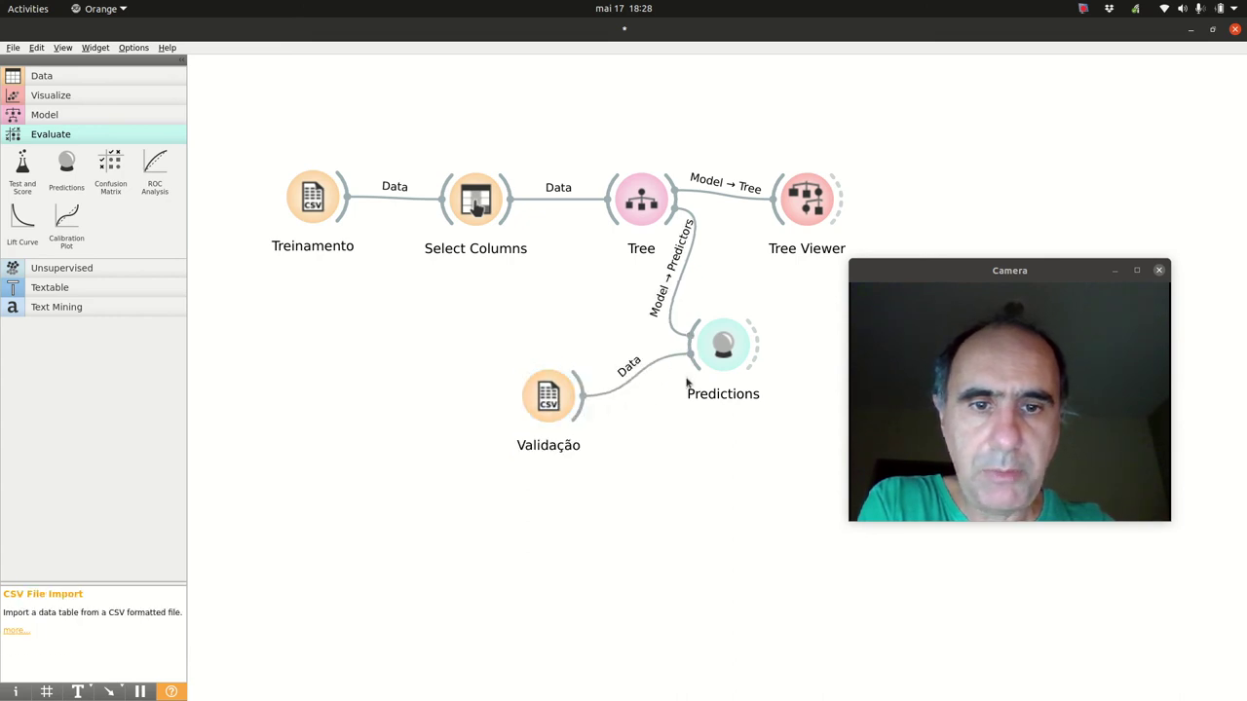
- Examine the tree's predicted diagnosis for each validation row in the maximized Predictions table, and close it
{"action": "left_click", "coordinate": [728, 346]}
{"action": "double_click", "coordinate": [728, 346]}
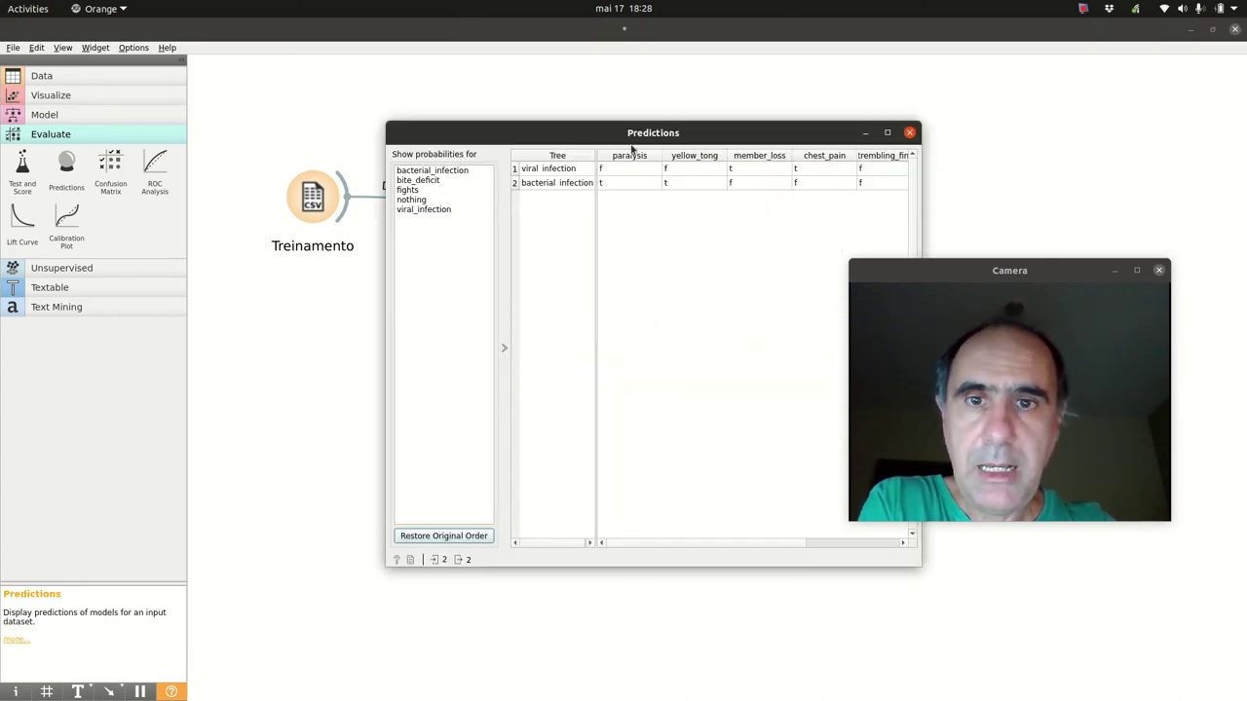
{"action": "left_click_drag", "start_coordinate": [633, 139], "coordinate": [402, 158]}
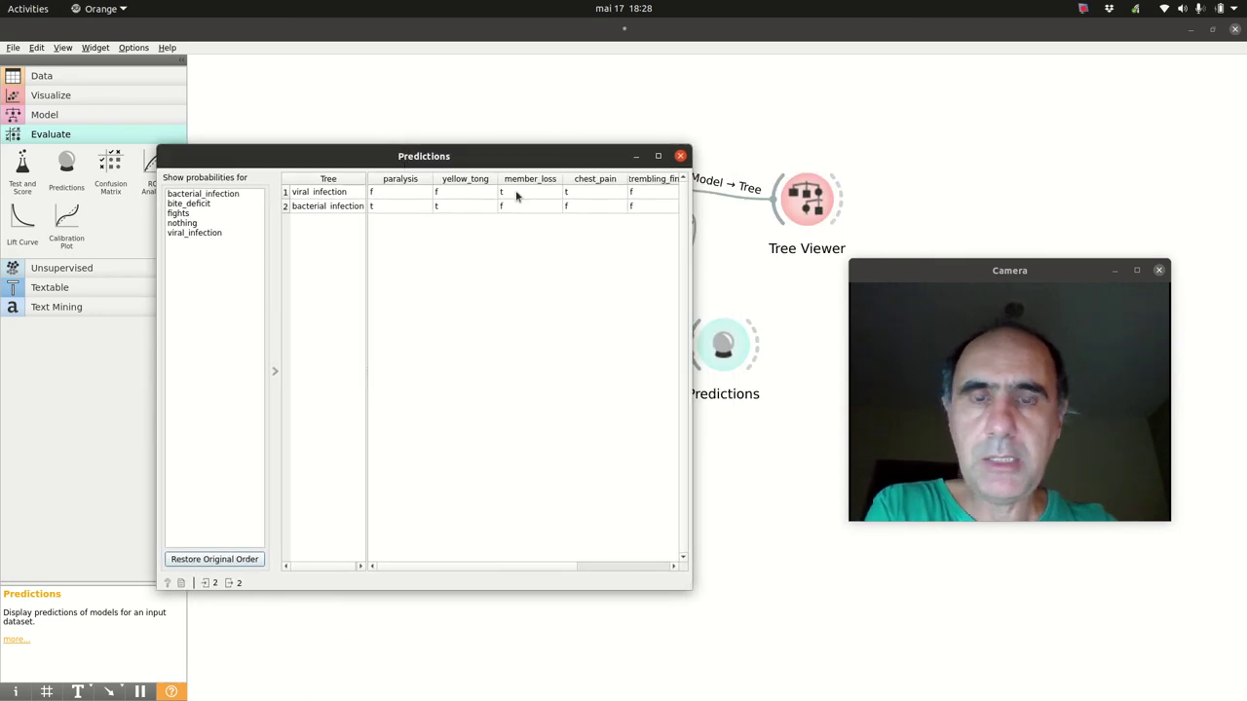
{"action": "left_click", "coordinate": [658, 156]}
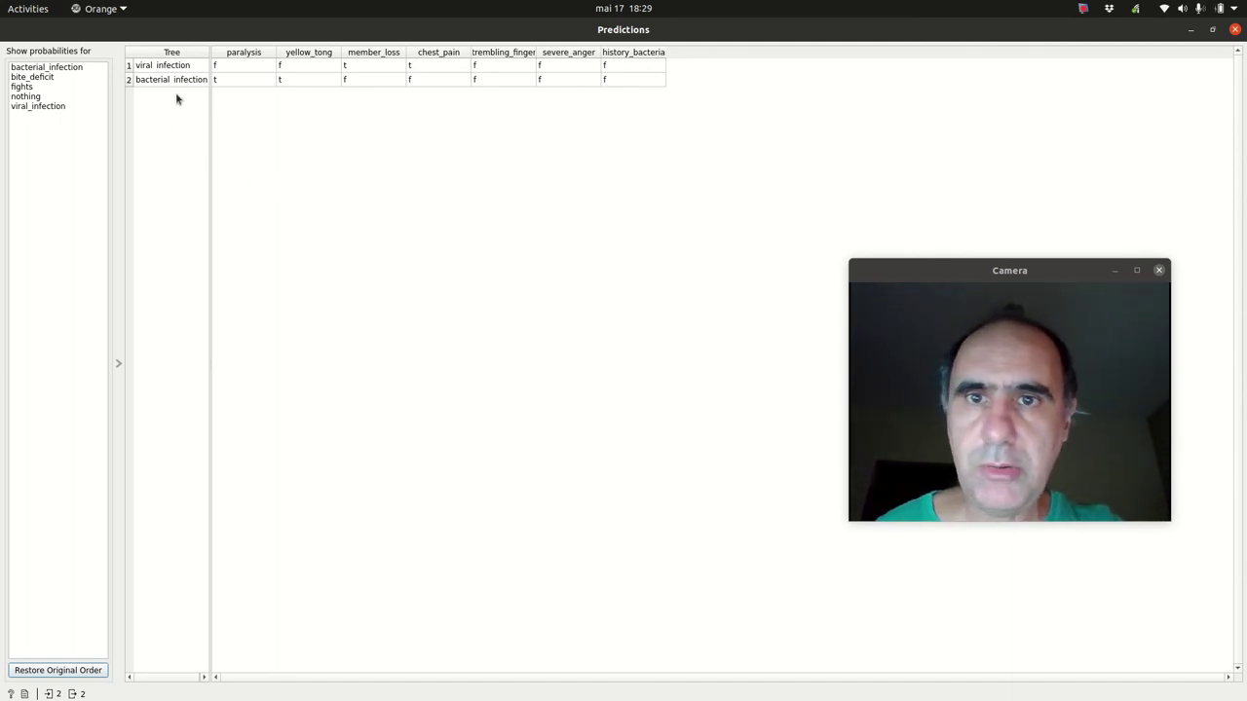
{"action": "left_click", "coordinate": [619, 65]}
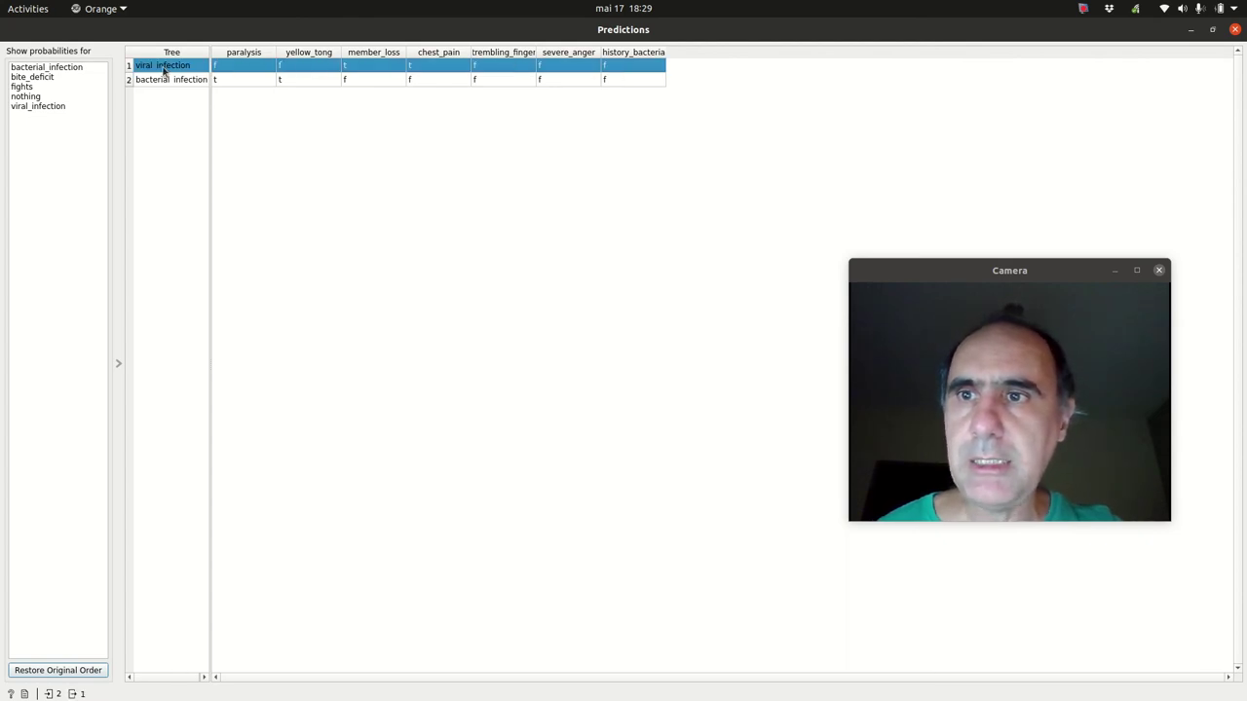
{"action": "left_click", "coordinate": [268, 81]}
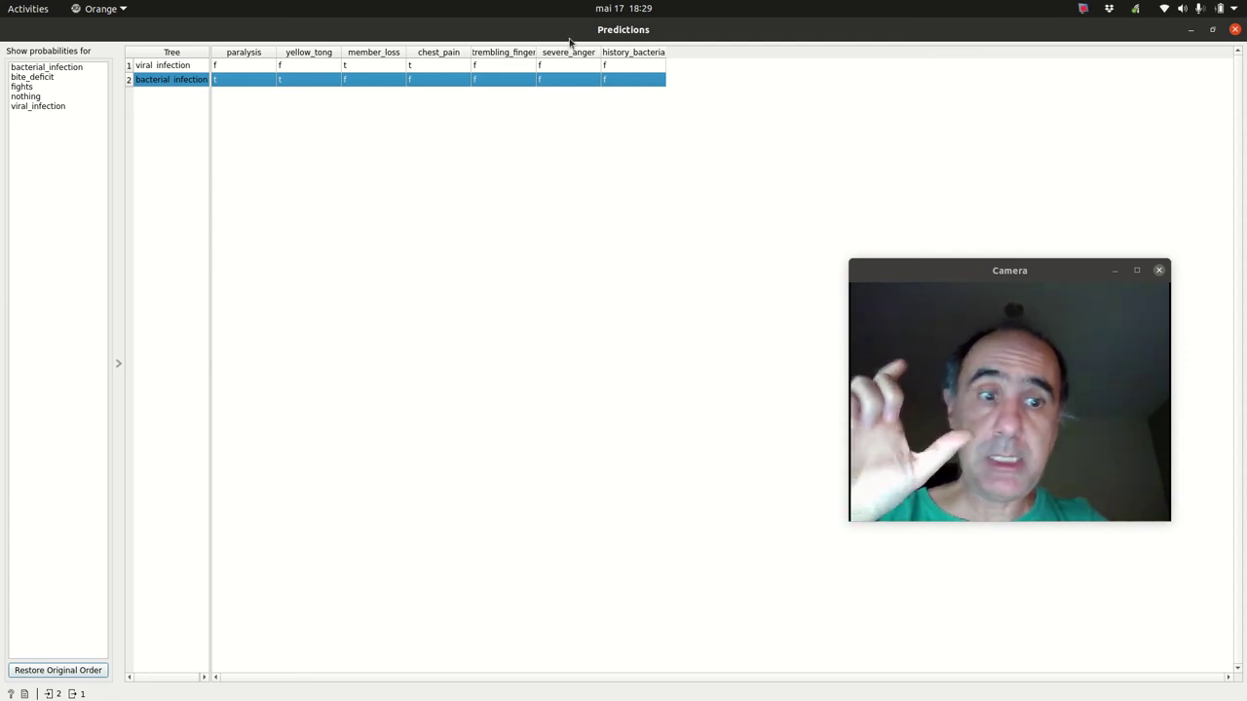
{"action": "left_click", "coordinate": [1235, 30]}
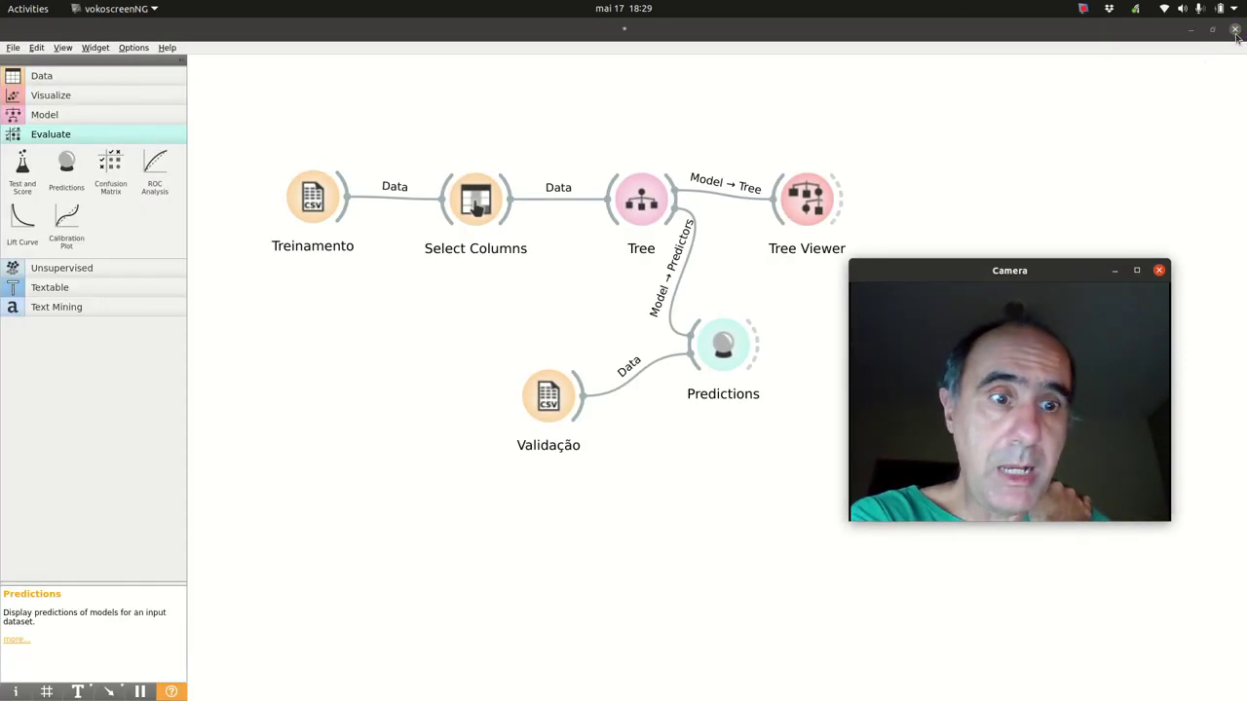
- Tidy the canvas by moving Predictions towards the area below Tree Viewer and Validação below Tree
{"action": "left_click", "coordinate": [721, 375]}
{"action": "left_click_drag", "start_coordinate": [721, 375], "coordinate": [782, 381]}
{"action": "left_click_drag", "start_coordinate": [545, 409], "coordinate": [645, 417]}
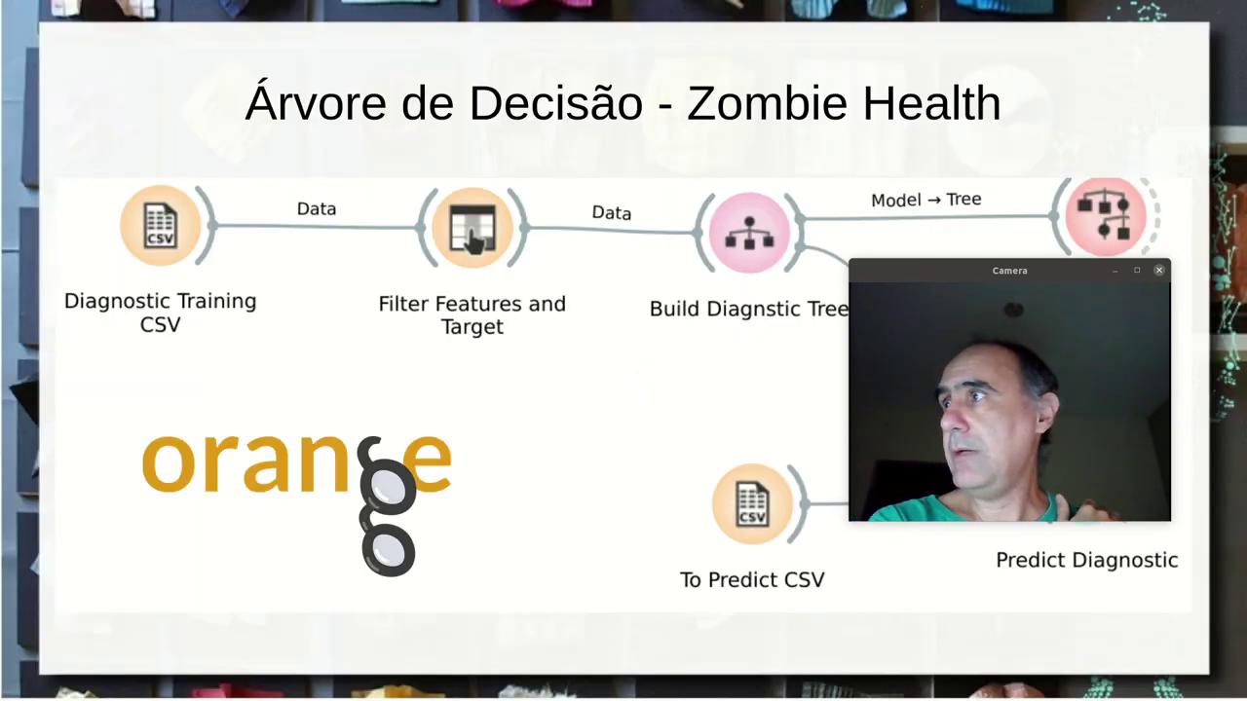
{"action": "key", "text": "Right"}
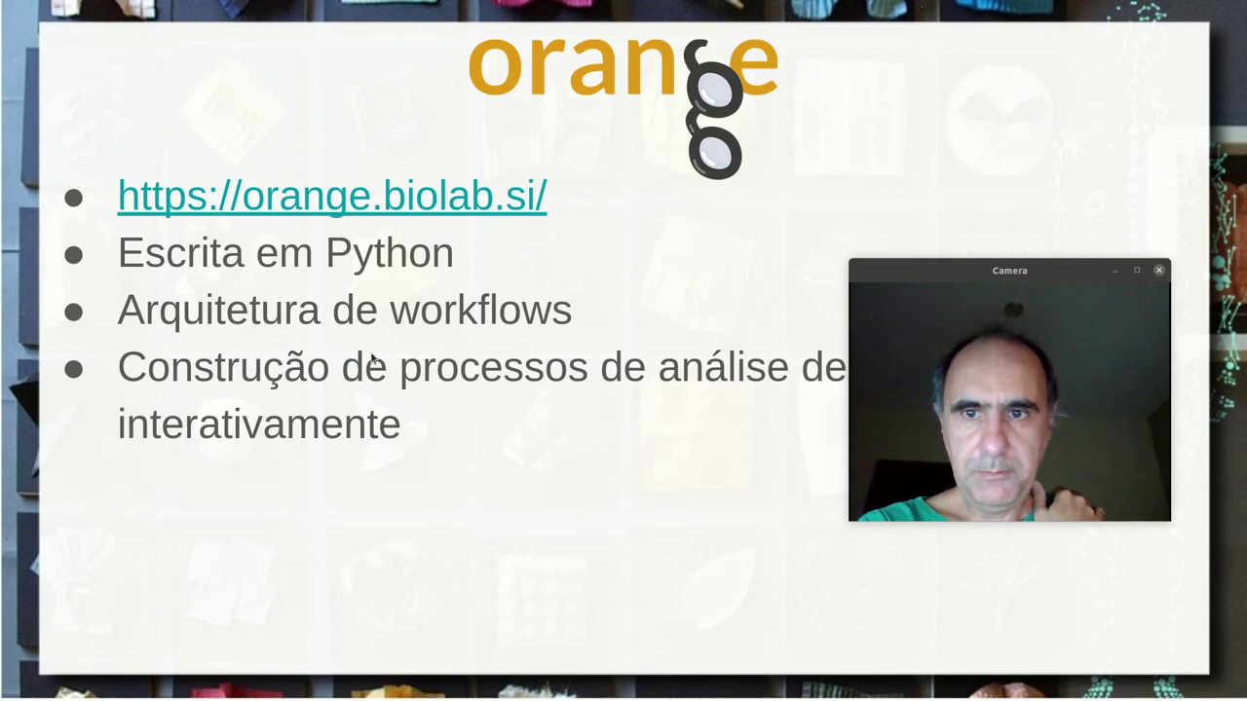
{"action": "key", "text": "Right"}
{"action": "key", "text": "Right"}
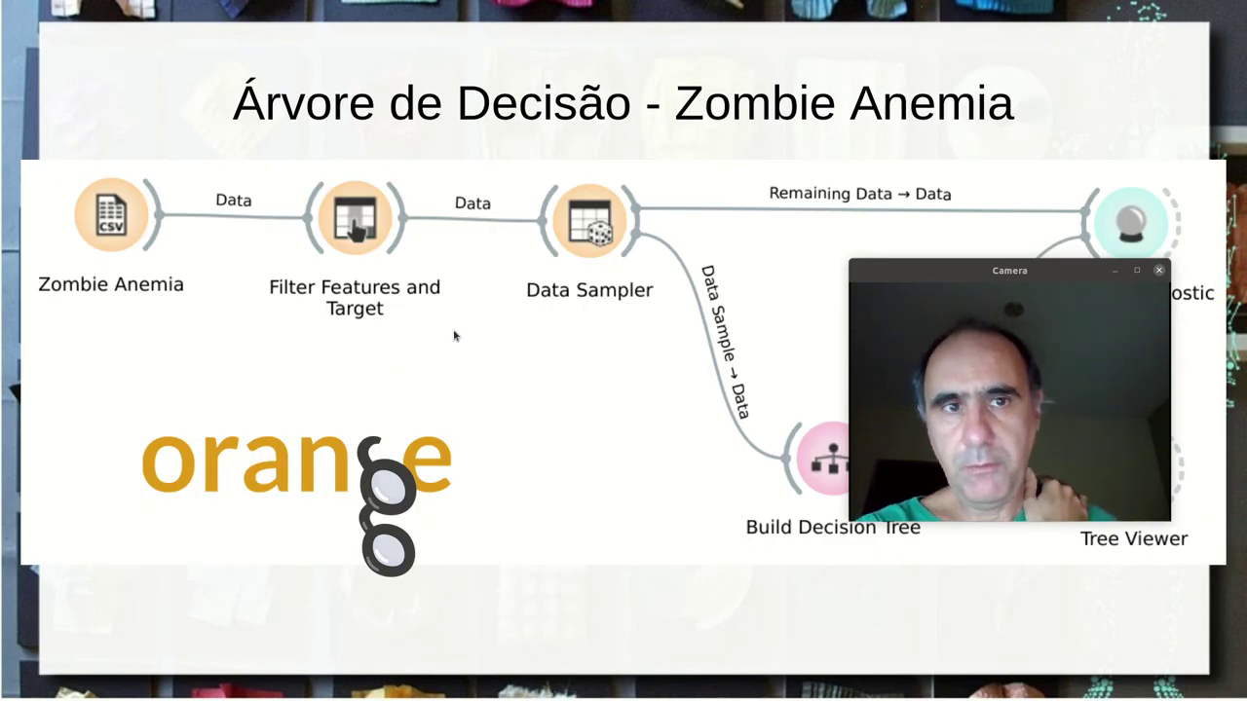
{"action": "left_click_drag", "start_coordinate": [937, 272], "coordinate": [387, 331]}
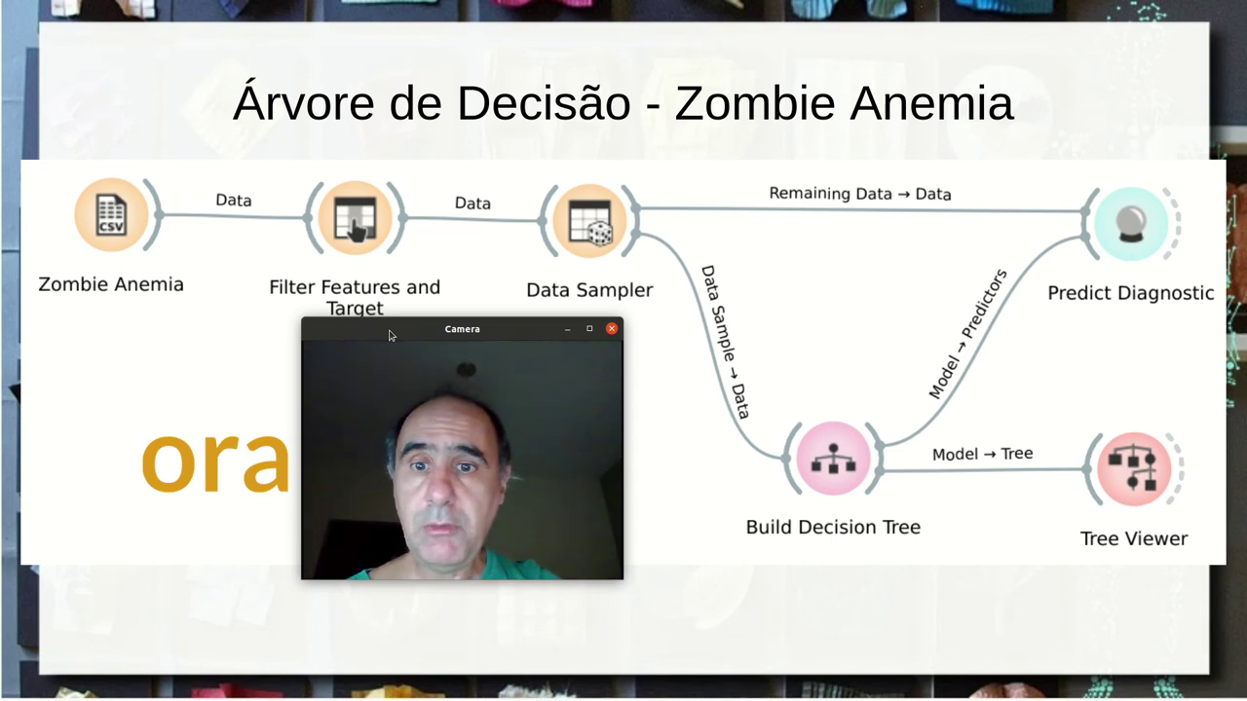
{"action": "left_click_drag", "start_coordinate": [389, 331], "coordinate": [438, 336]}
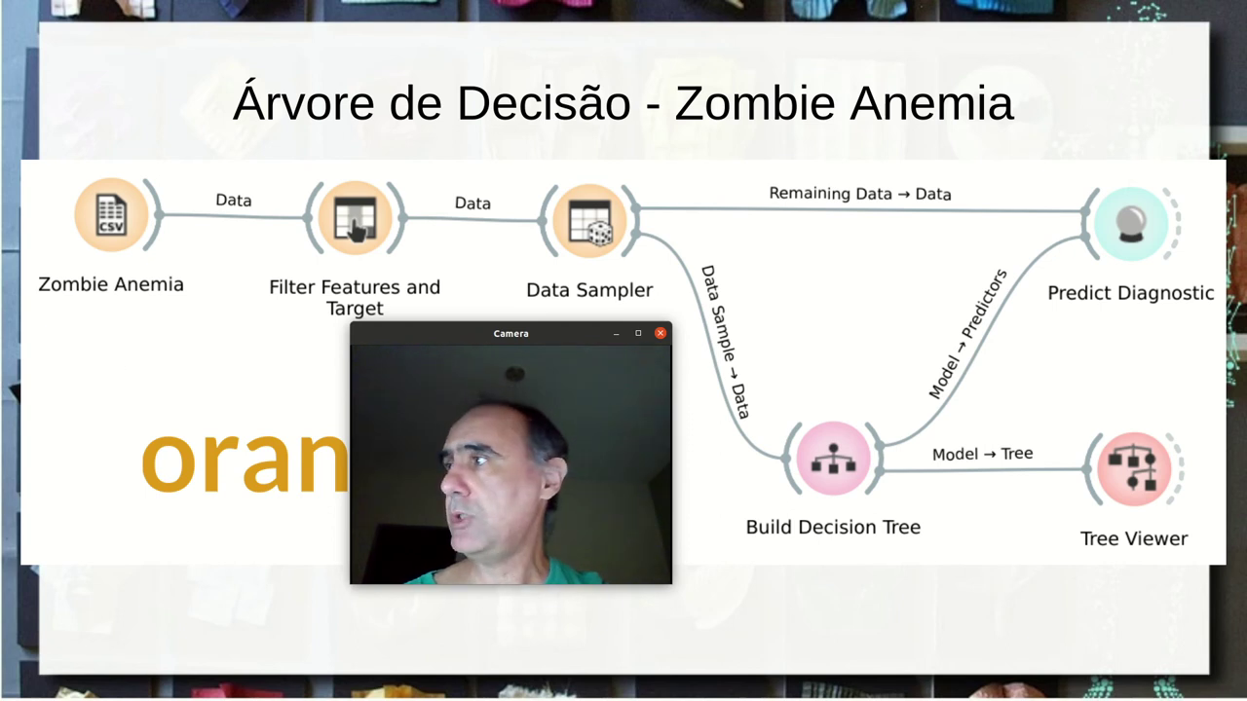
- Switch to the Orange window holding the logistic regression workflow and maximize it
{"action": "key", "text": "alt+Tab"}
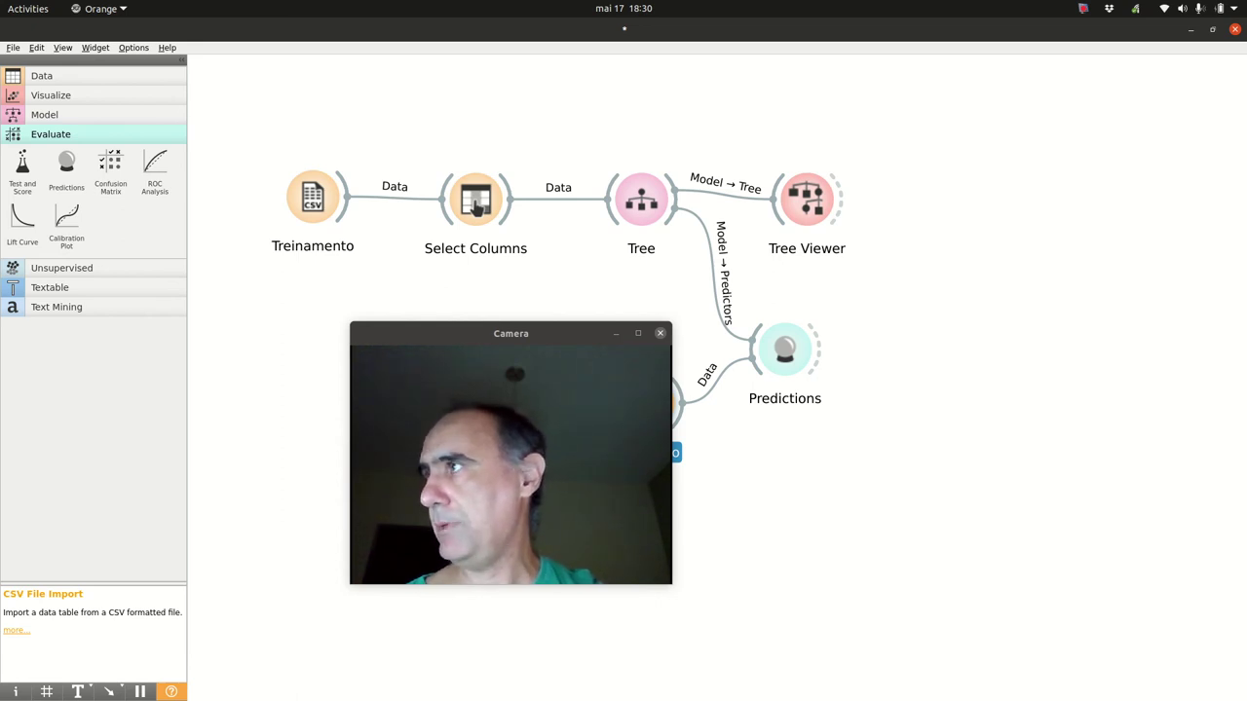
{"action": "key", "text": "alt+Tab"}
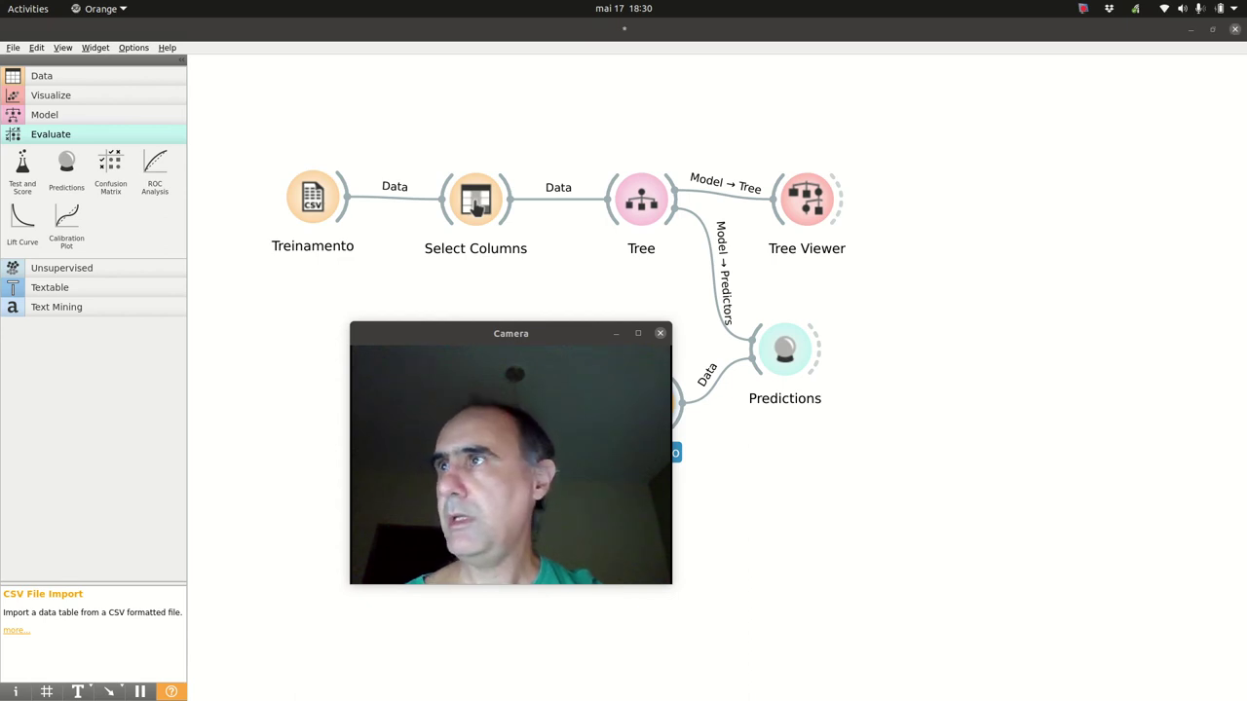
{"action": "left_click", "coordinate": [1190, 29]}
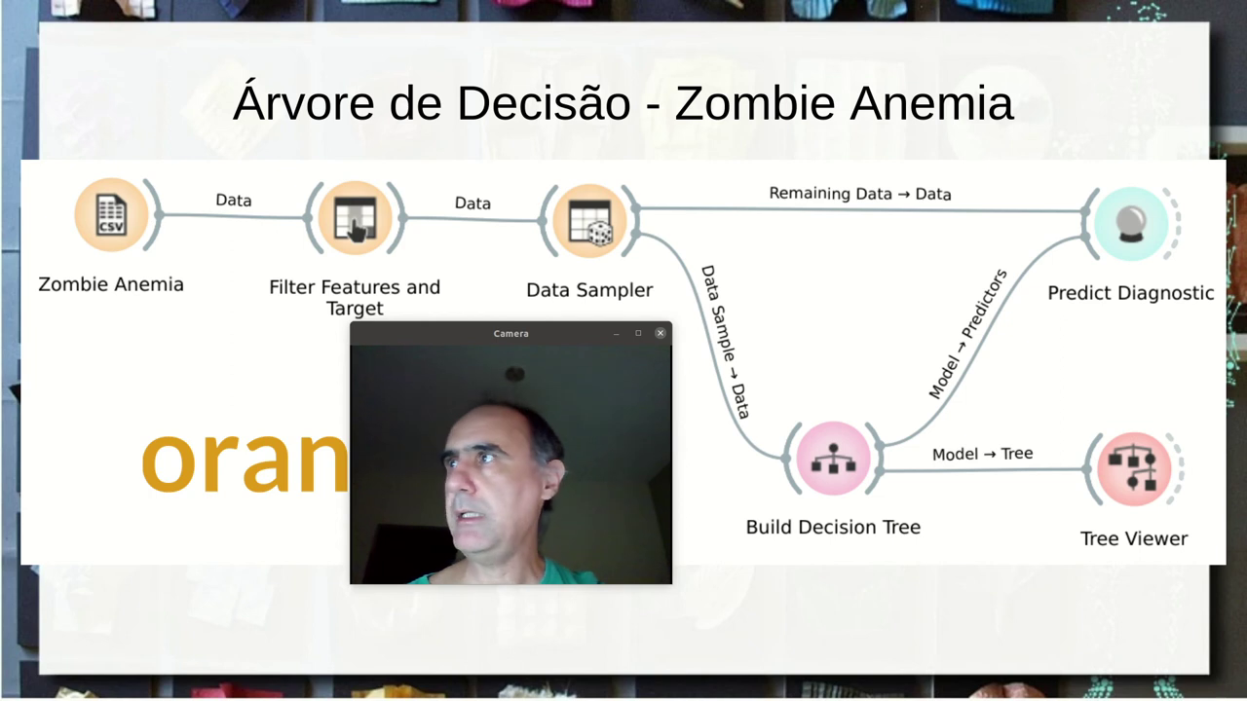
{"action": "key", "text": "alt+Tab"}
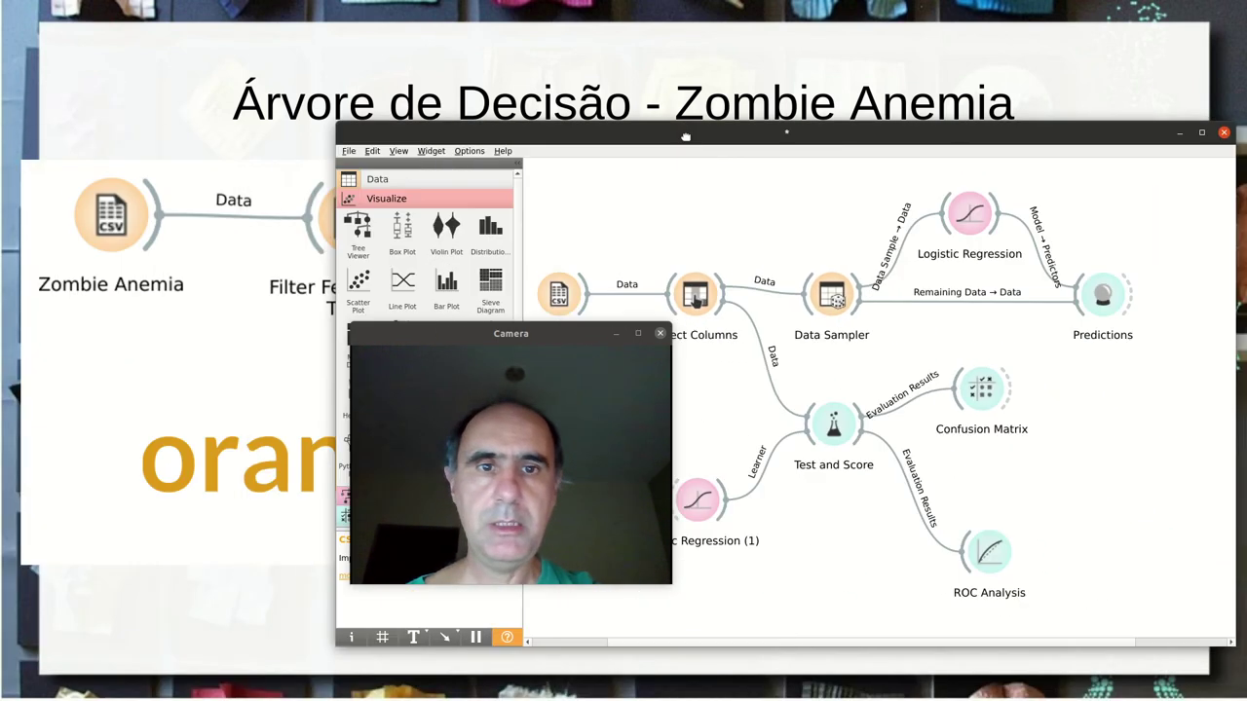
{"action": "double_click", "coordinate": [686, 136]}
{"action": "left_click_drag", "start_coordinate": [513, 341], "coordinate": [659, 280]}
{"action": "mouse_move", "coordinate": [643, 266]}
{"action": "left_mouse_down"}
{"action": "mouse_move", "coordinate": [579, 253]}
{"action": "mouse_move", "coordinate": [624, 261]}
{"action": "left_mouse_up"}
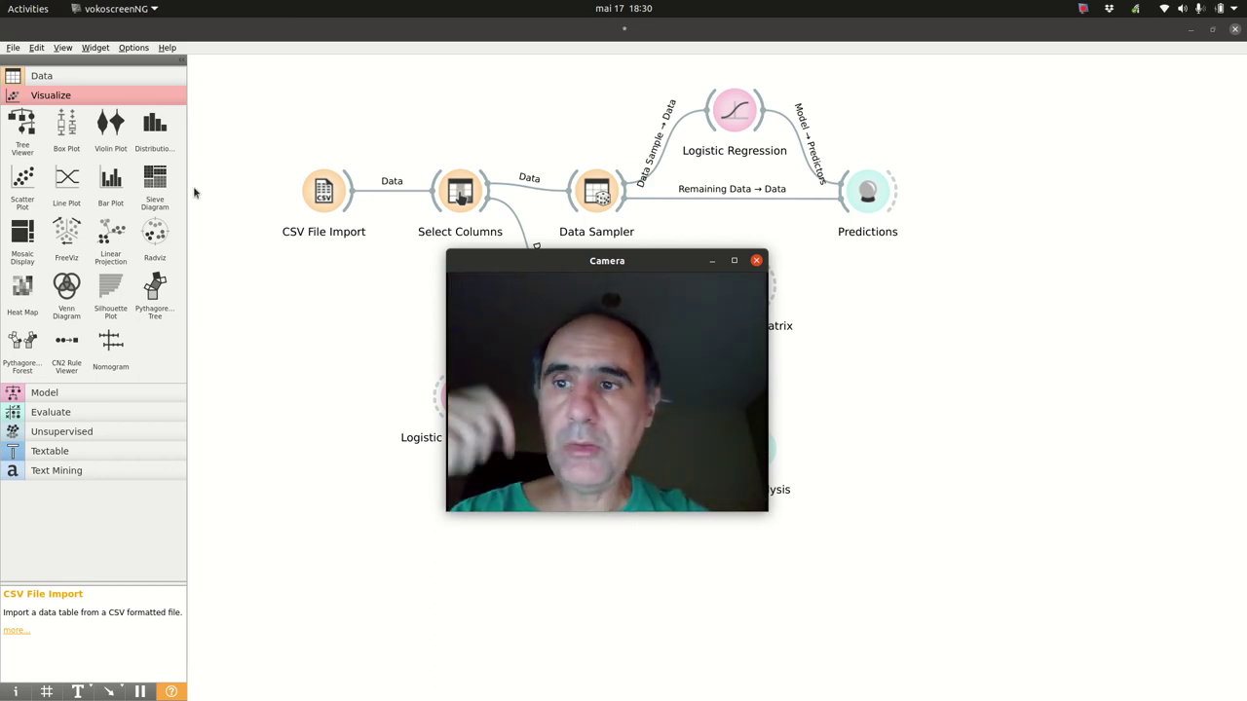
- Add a Data Table widget above Select Columns and link the CSV File Import data to it
{"action": "left_click", "coordinate": [78, 77]}
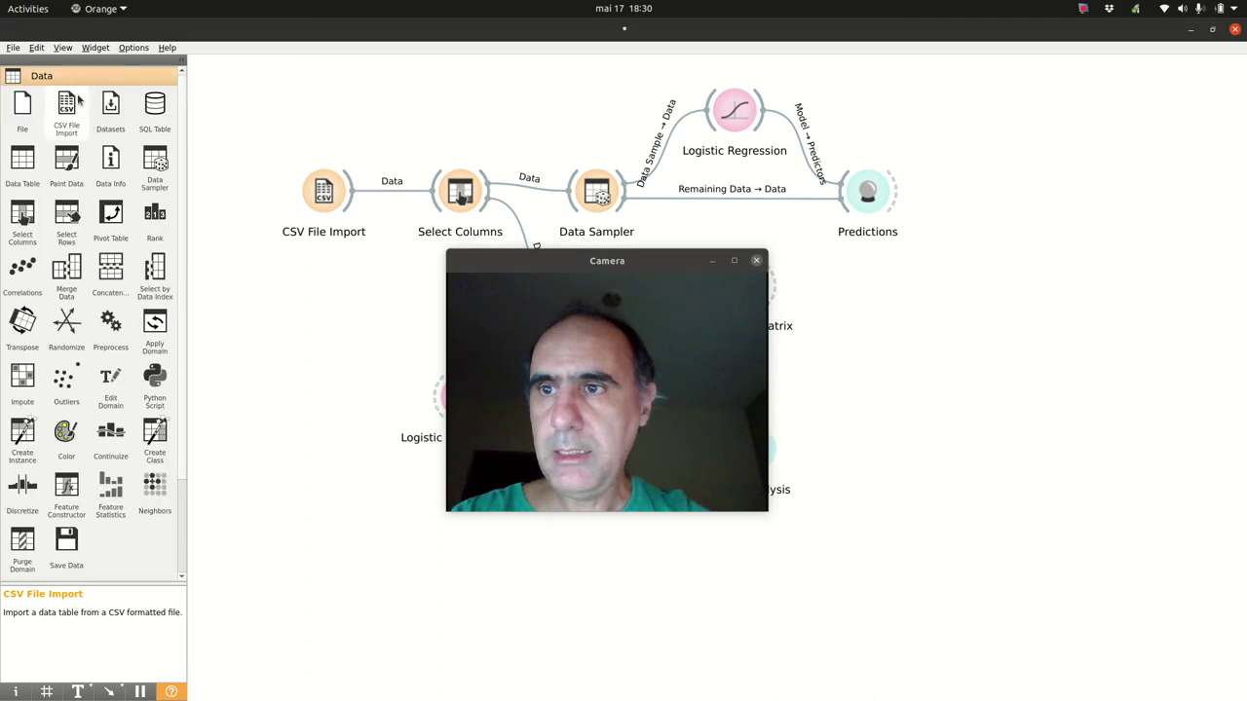
{"action": "left_click", "coordinate": [22, 161]}
{"action": "left_click_drag", "start_coordinate": [916, 469], "coordinate": [465, 112]}
{"action": "left_click_drag", "start_coordinate": [348, 185], "coordinate": [463, 110]}
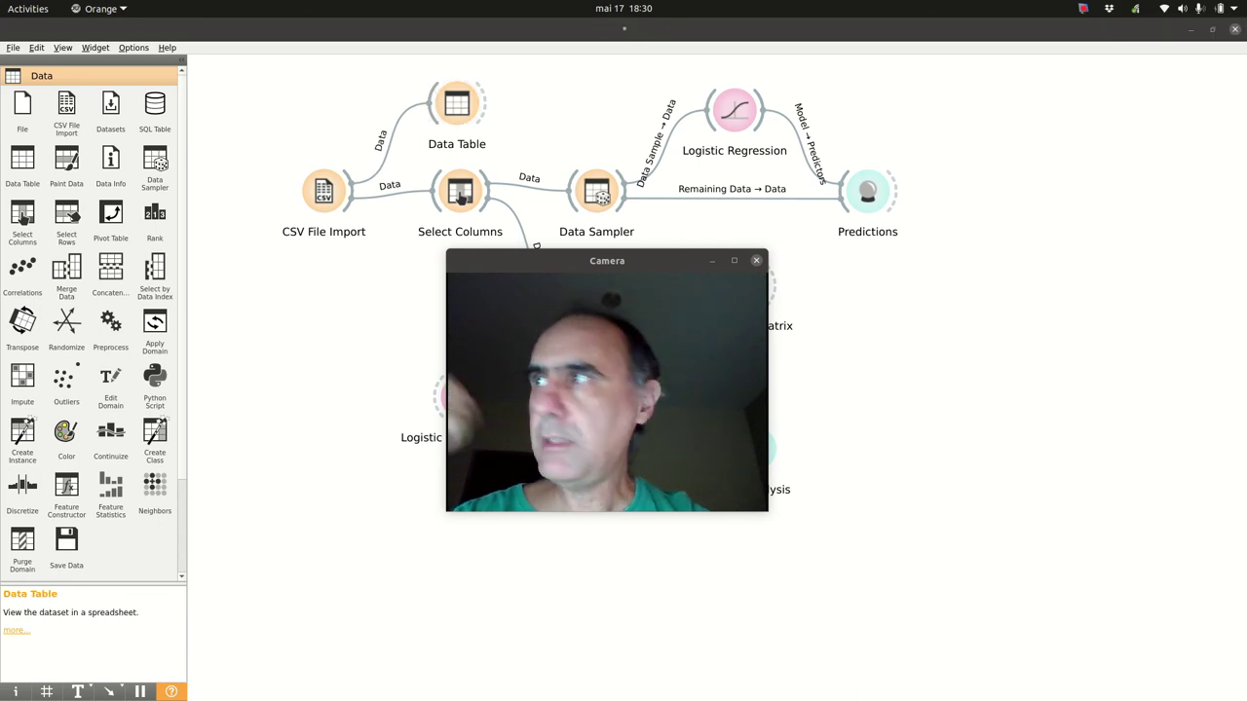
- Examine the imported anemia data in the Data Table, widening it to show all columns, and close it
{"action": "double_click", "coordinate": [458, 105]}
{"action": "left_click_drag", "start_coordinate": [216, 131], "coordinate": [297, 129]}
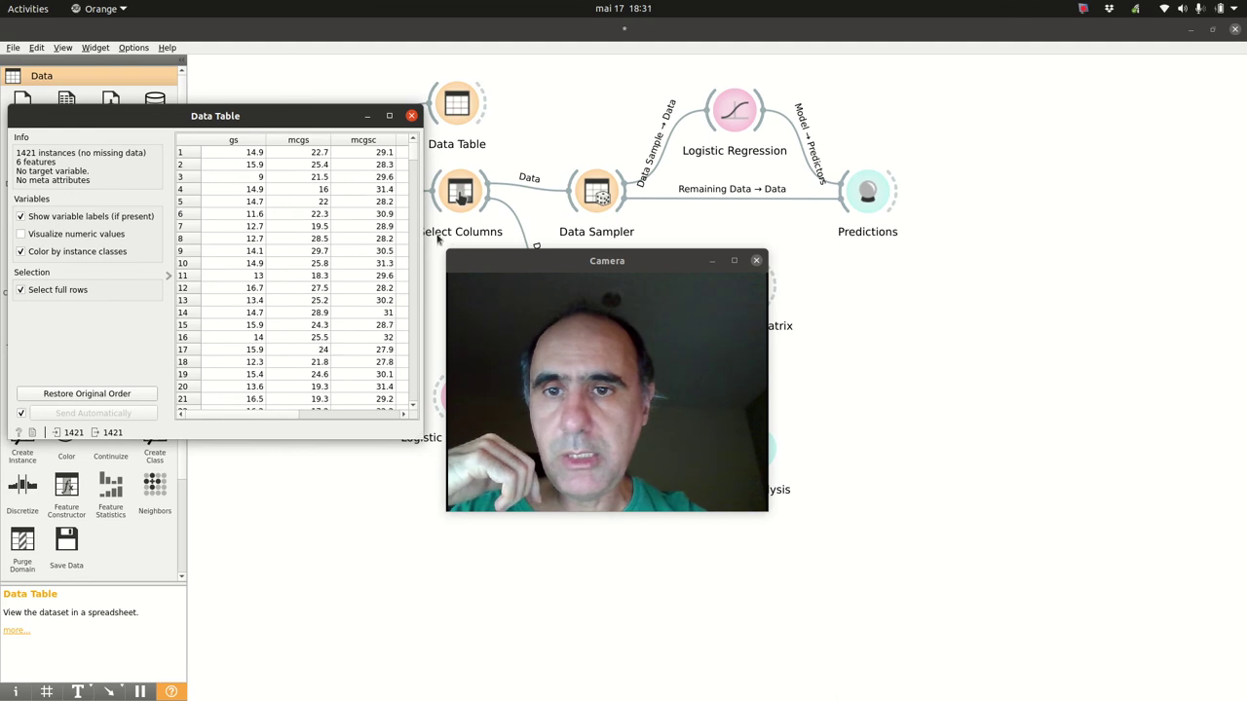
{"action": "left_click_drag", "start_coordinate": [421, 228], "coordinate": [660, 228]}
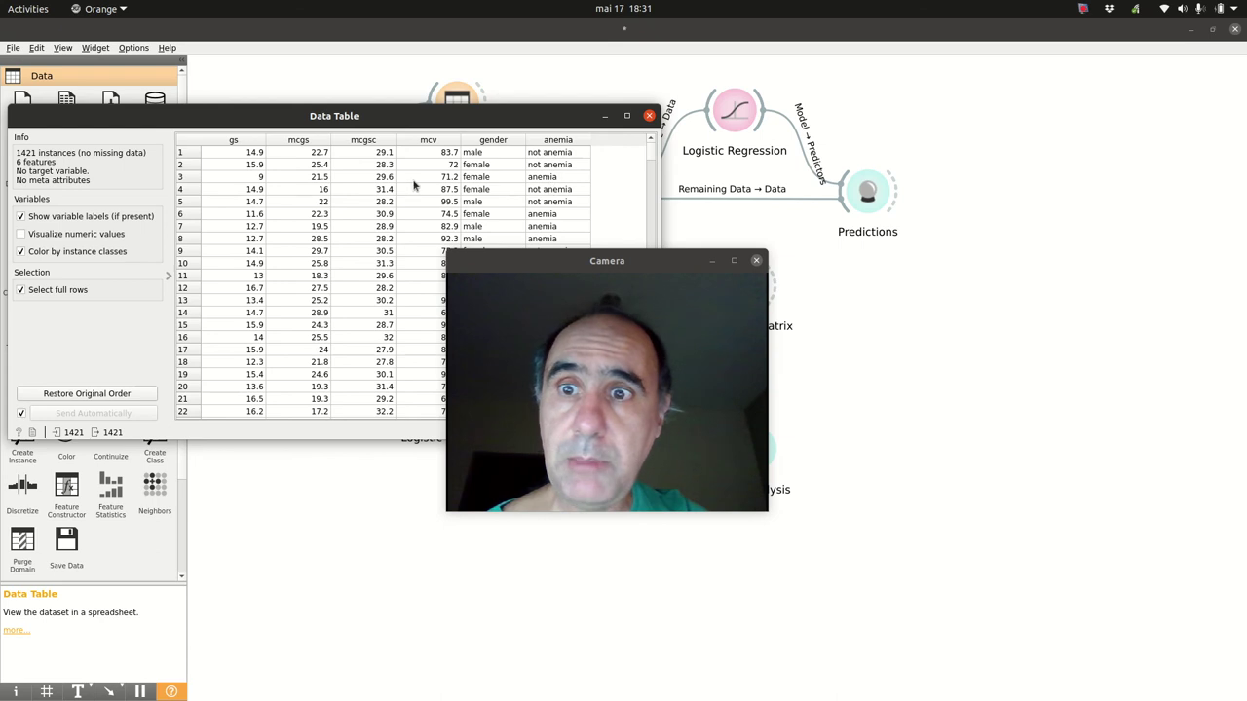
{"action": "left_click", "coordinate": [648, 116]}
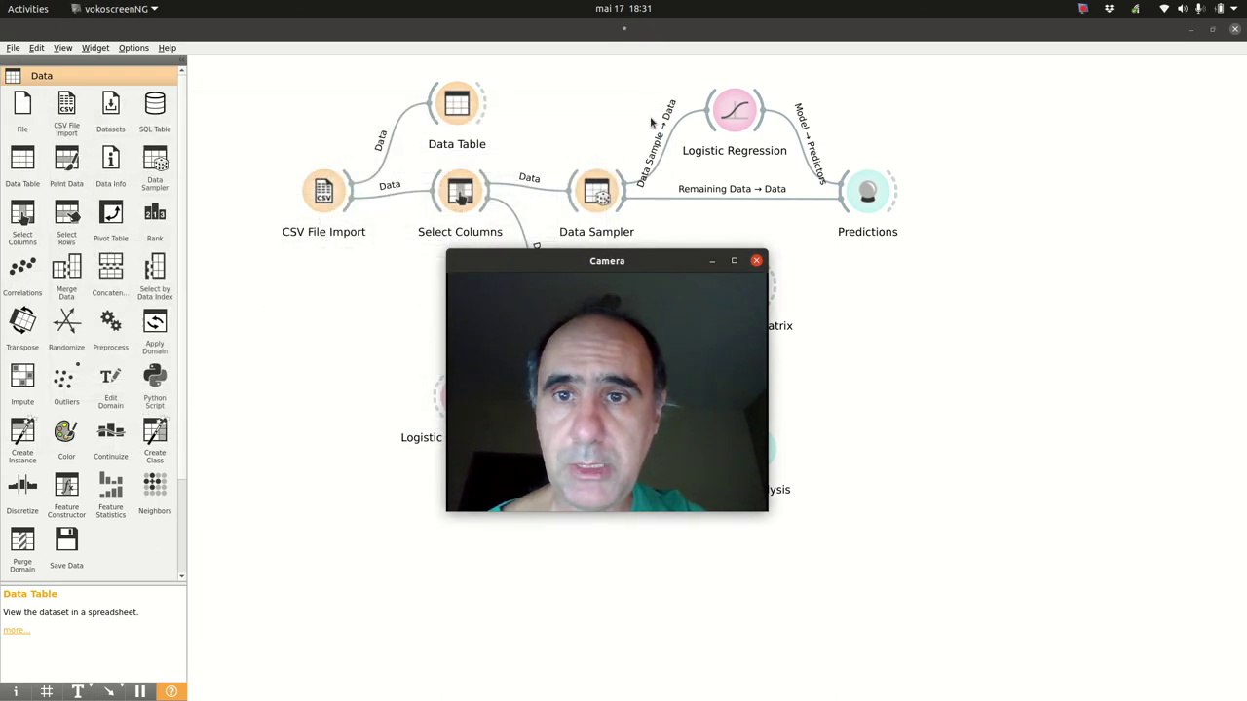
- Review the ignored, feature and target variables in Select Columns, and close it
{"action": "left_click", "coordinate": [464, 192]}
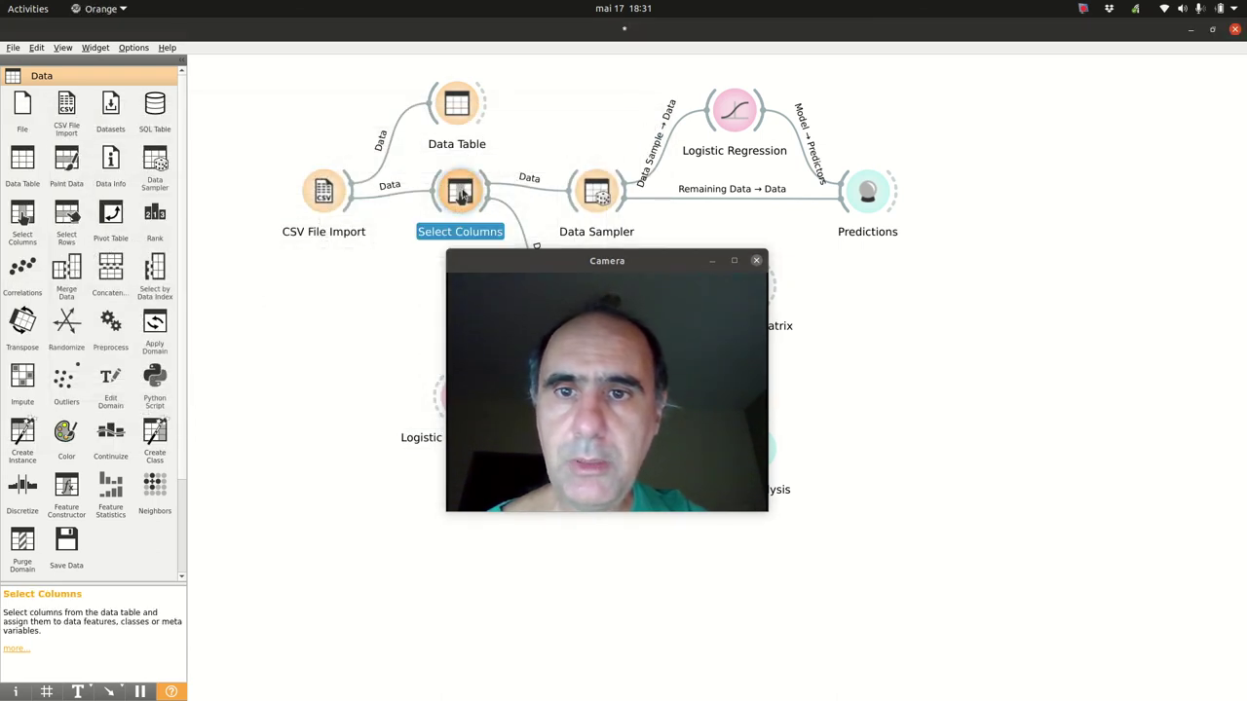
{"action": "double_click", "coordinate": [463, 192]}
{"action": "left_click_drag", "start_coordinate": [862, 137], "coordinate": [979, 148]}
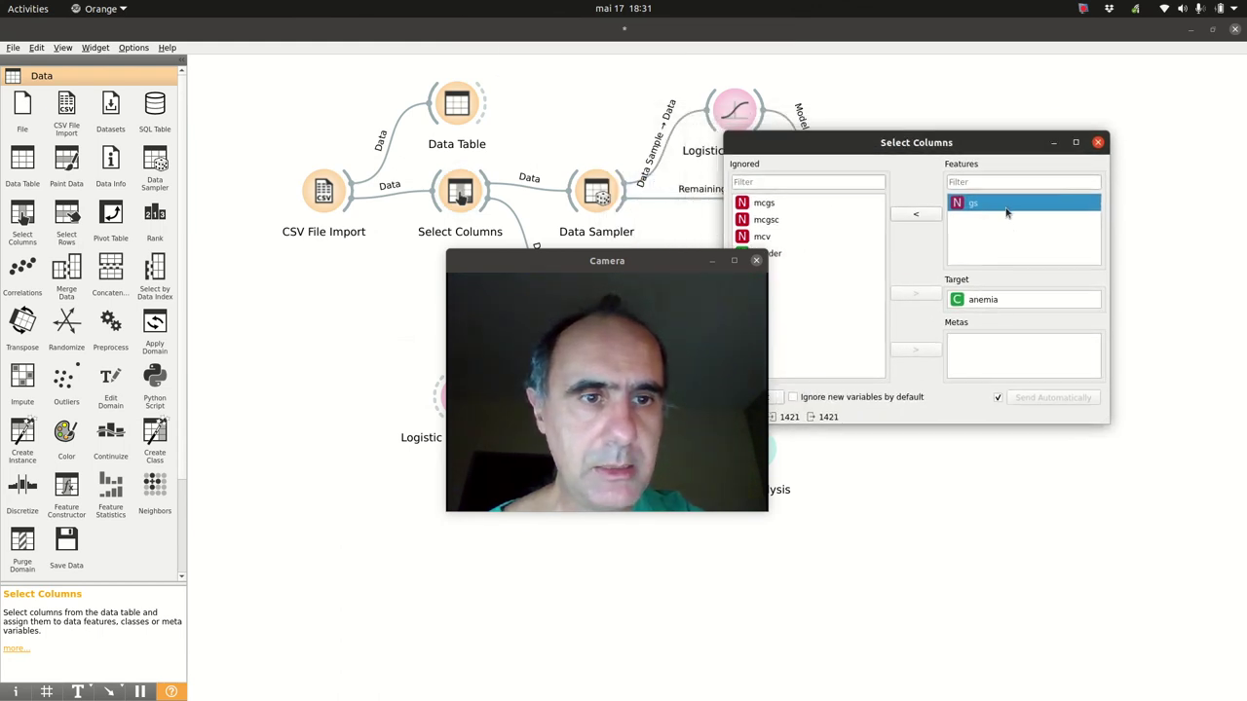
{"action": "left_click", "coordinate": [995, 302]}
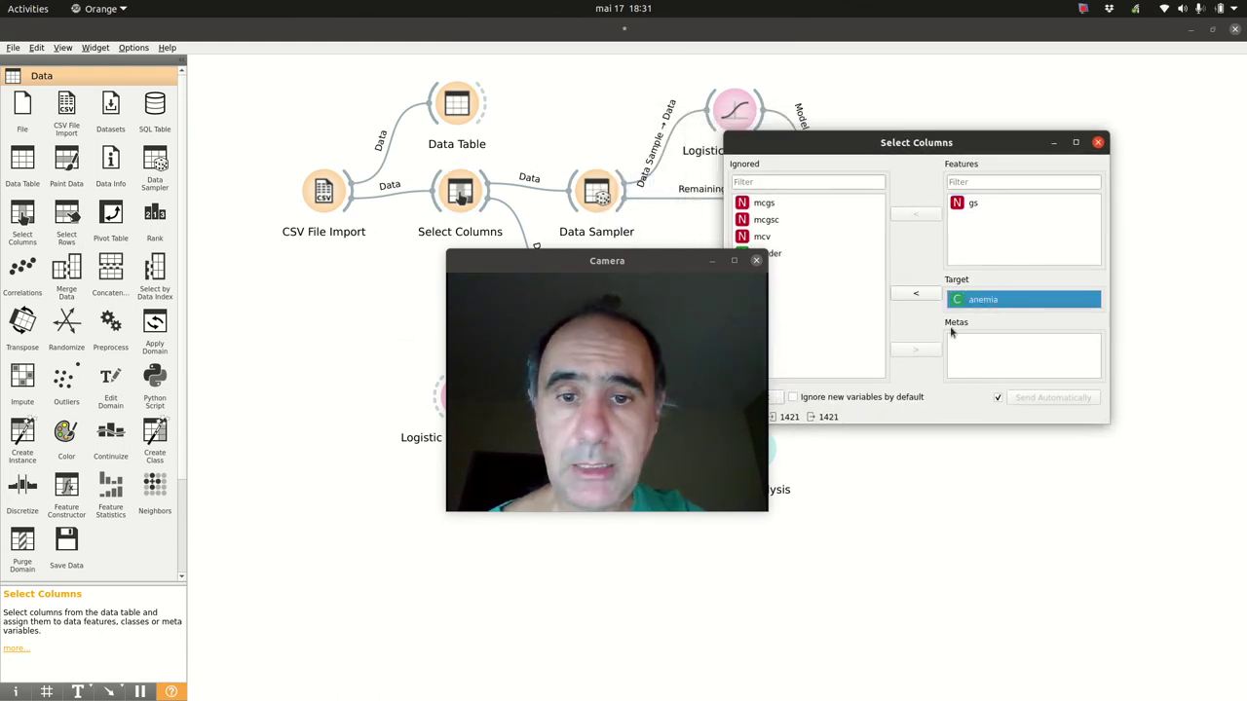
{"action": "left_click", "coordinate": [1098, 142]}
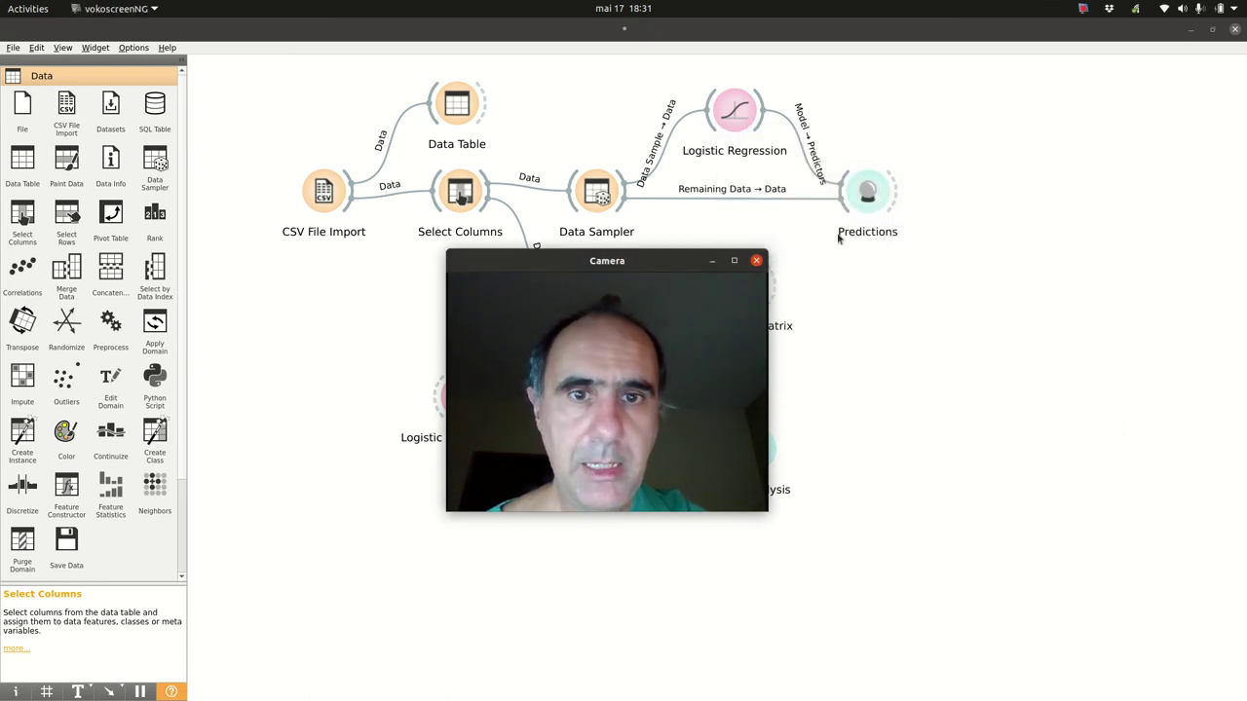
- Inspect the Data Sampler's sampling type and cross-validation settings, and close it
{"action": "left_click_drag", "start_coordinate": [663, 262], "coordinate": [746, 262]}
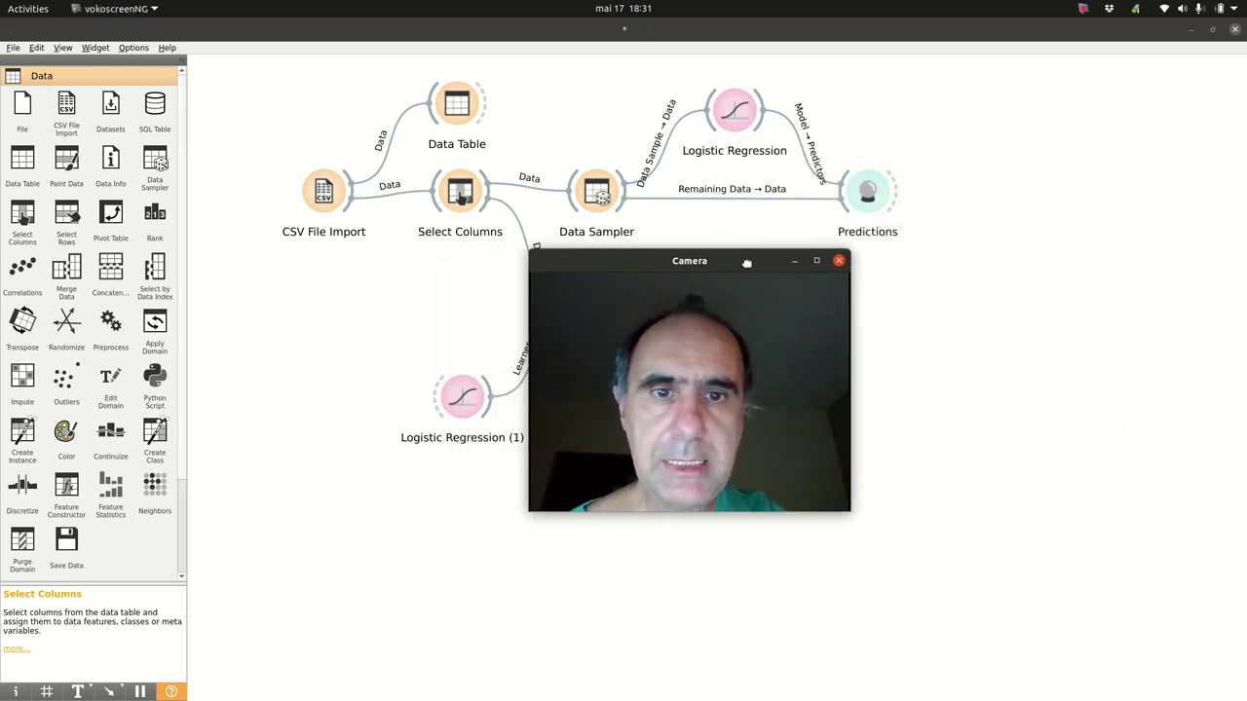
{"action": "double_click", "coordinate": [597, 192]}
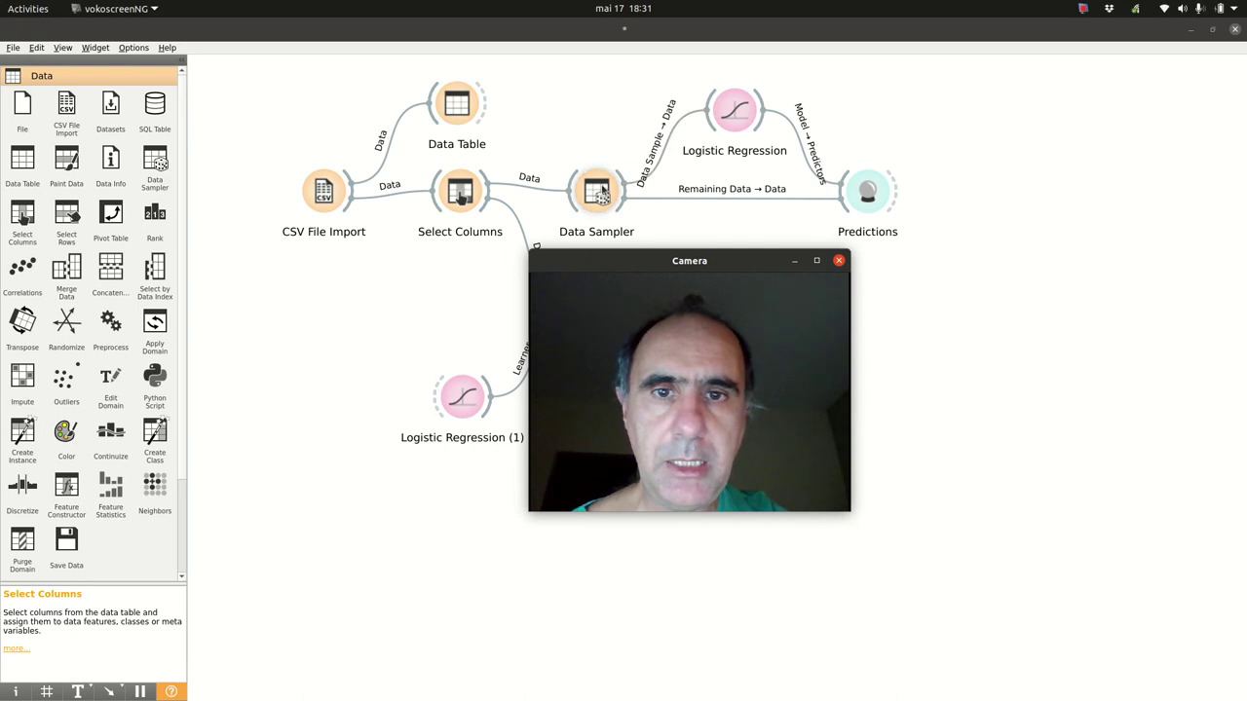
{"action": "left_click_drag", "start_coordinate": [714, 270], "coordinate": [893, 328]}
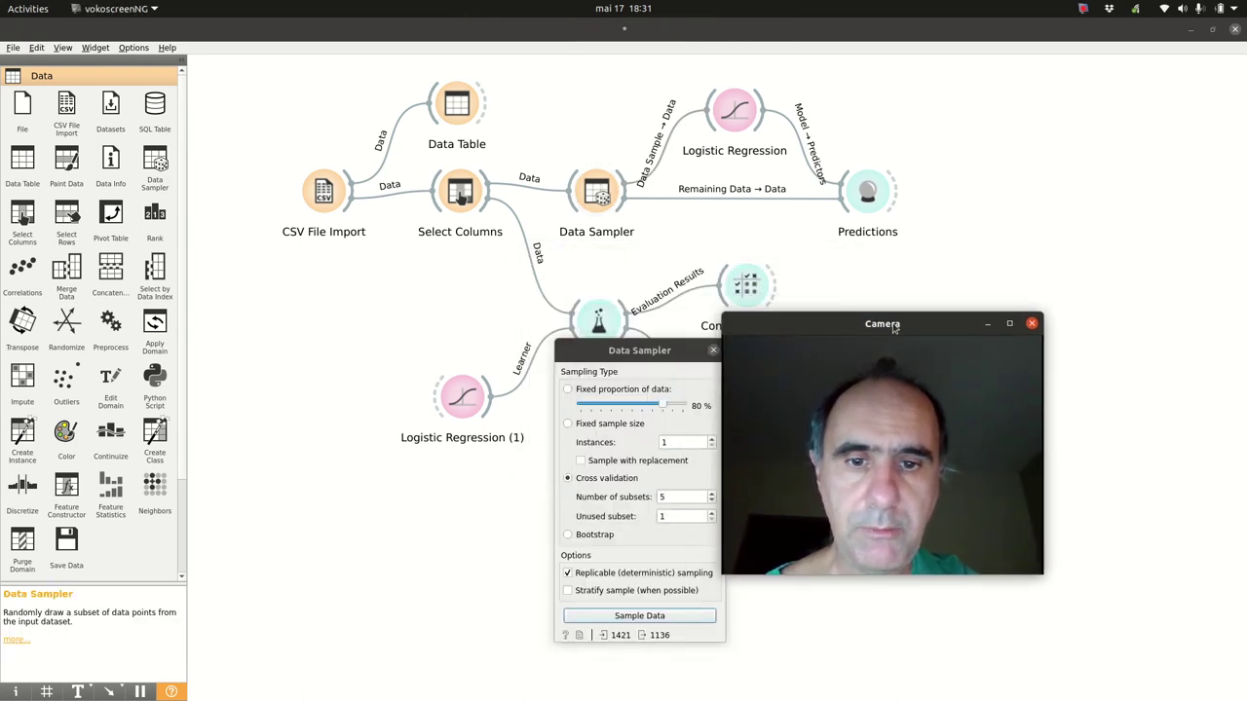
{"action": "left_click", "coordinate": [713, 351]}
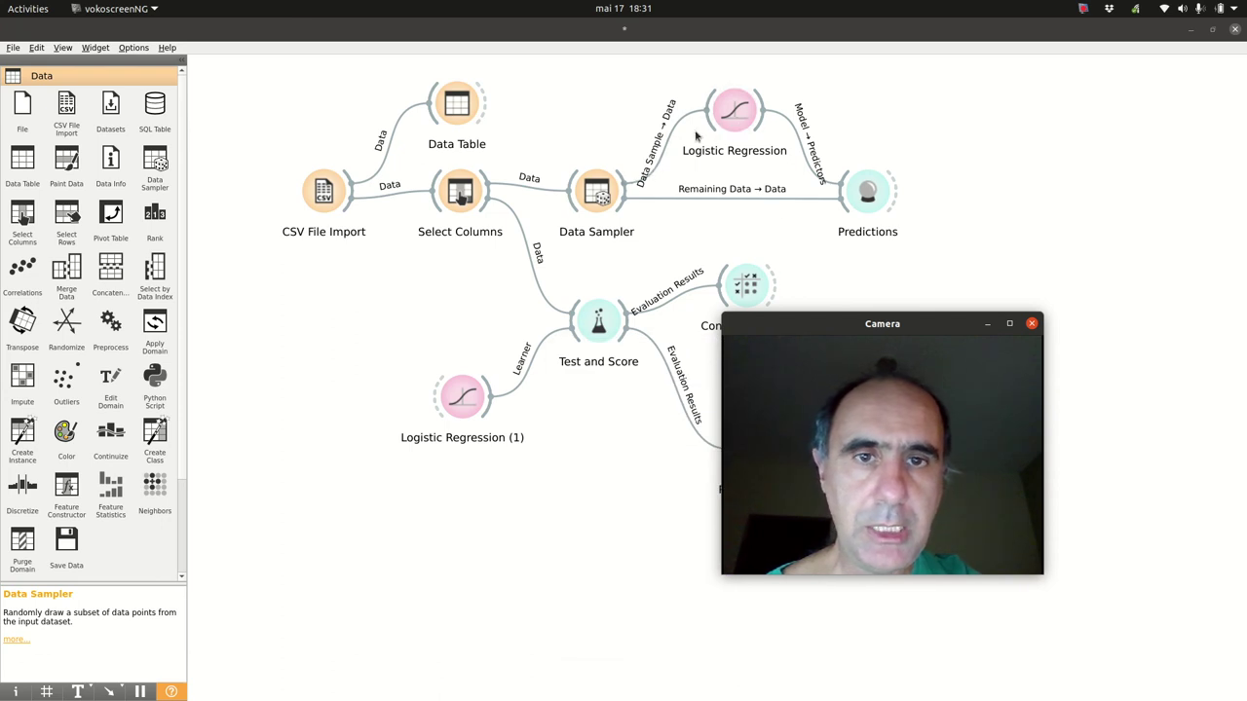
- Compare the logistic regression predictions with the actual anemia values in the Predictions table, and close it
{"action": "double_click", "coordinate": [868, 195]}
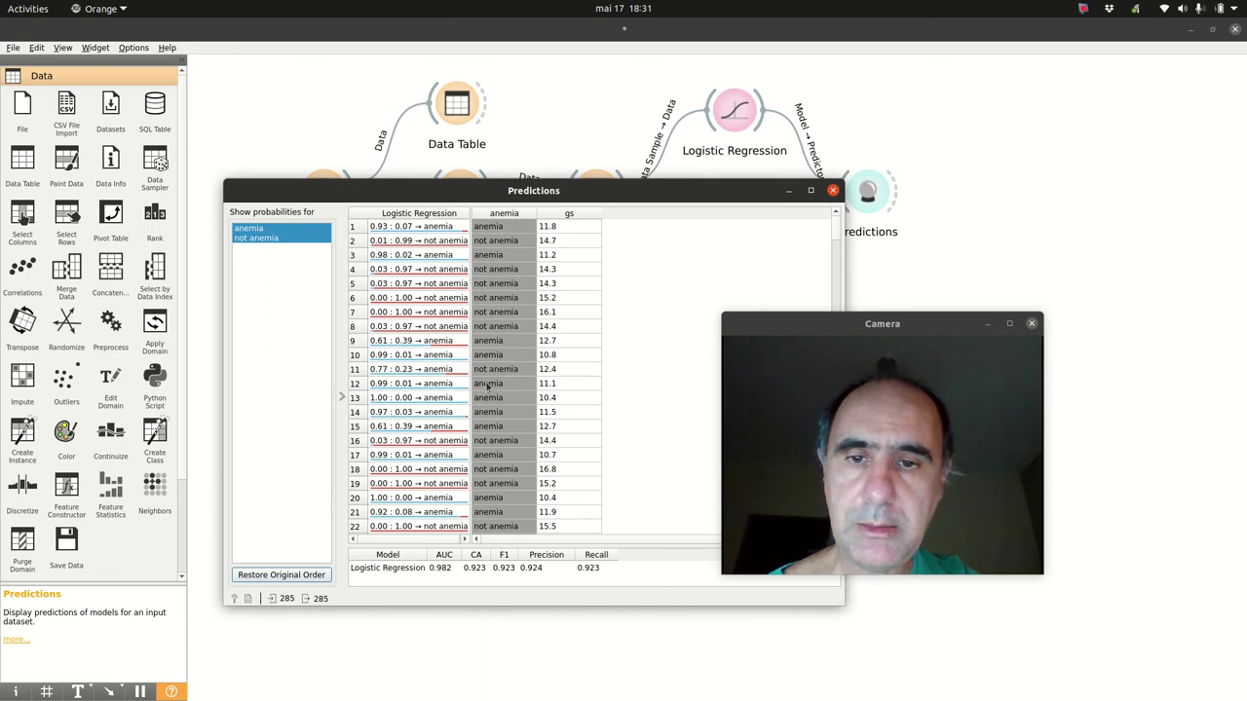
{"action": "scroll", "coordinate": [517, 395], "scroll_direction": "down", "scroll_amount": 11}
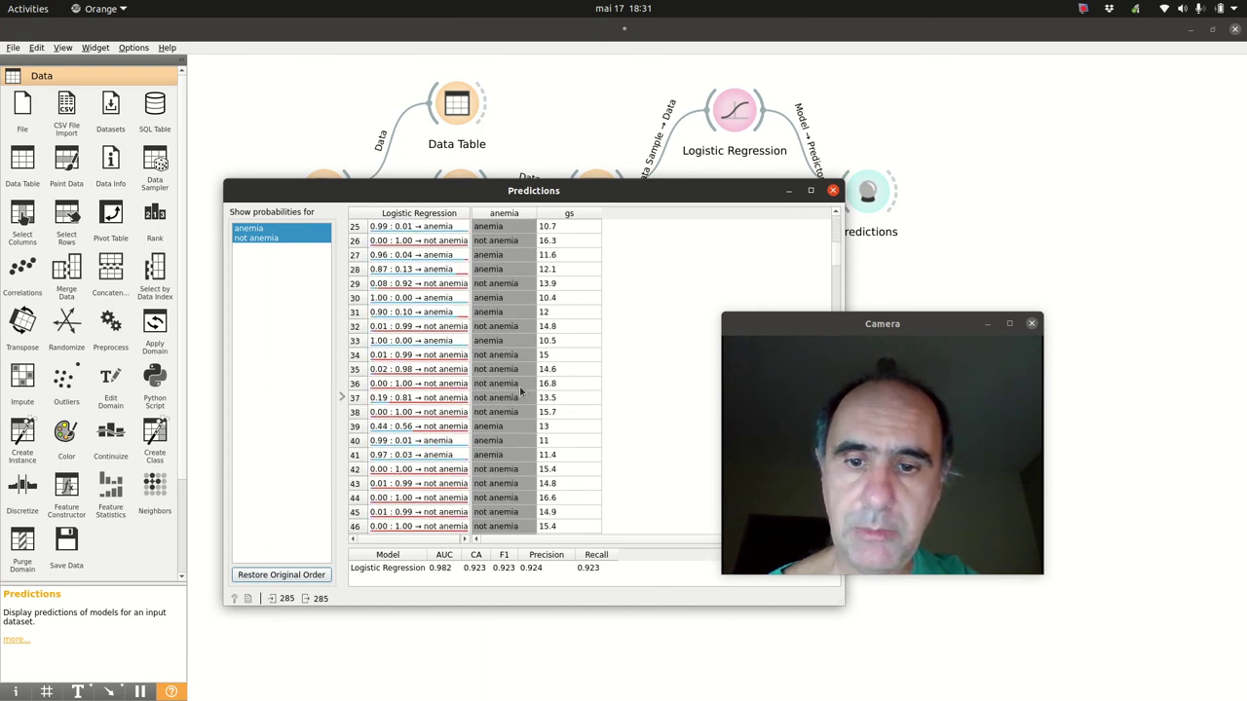
{"action": "scroll", "coordinate": [521, 391], "scroll_direction": "down", "scroll_amount": 6}
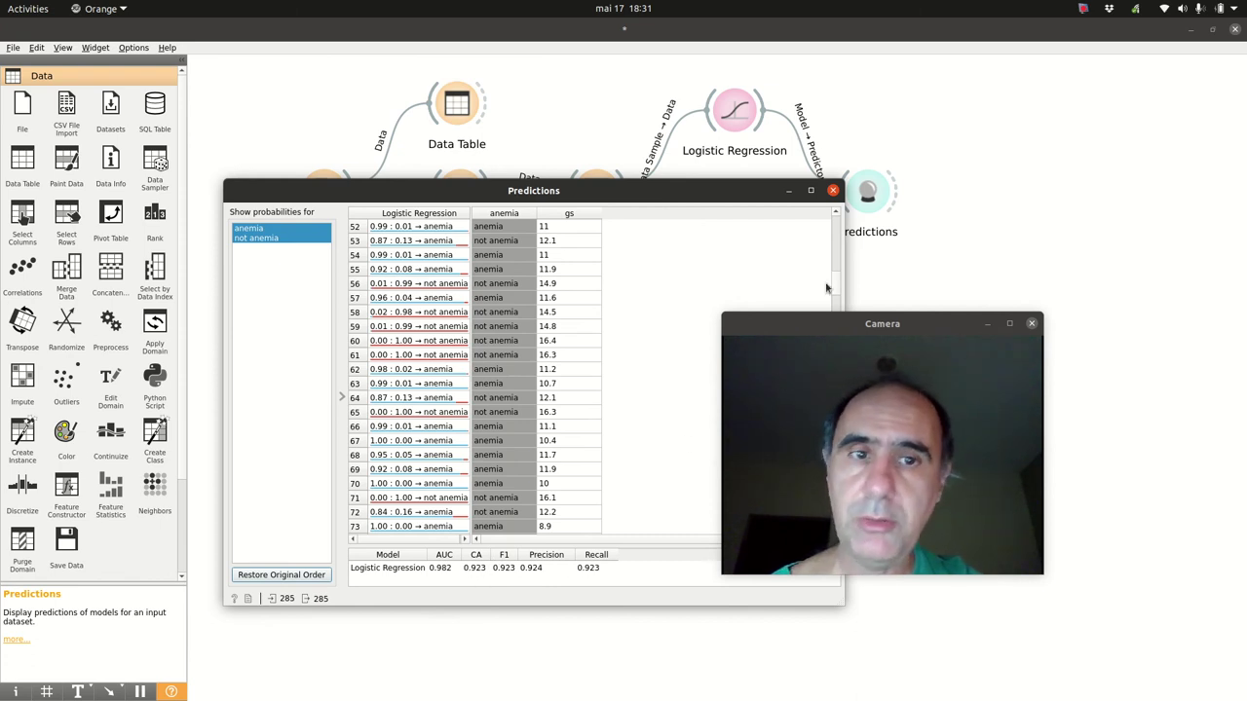
{"action": "left_click", "coordinate": [833, 191]}
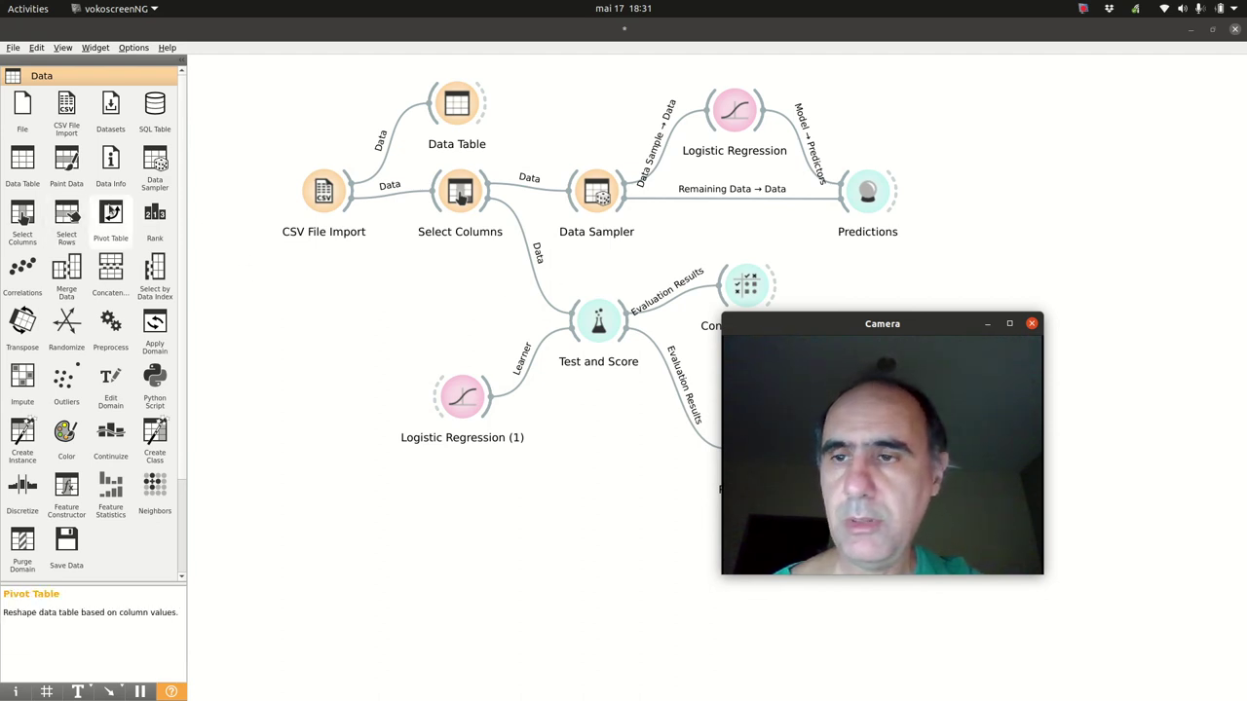
- Open the saved workflow tree-zombie-anemia.ows
{"action": "scroll", "coordinate": [110, 224], "scroll_direction": "down", "scroll_amount": 3}
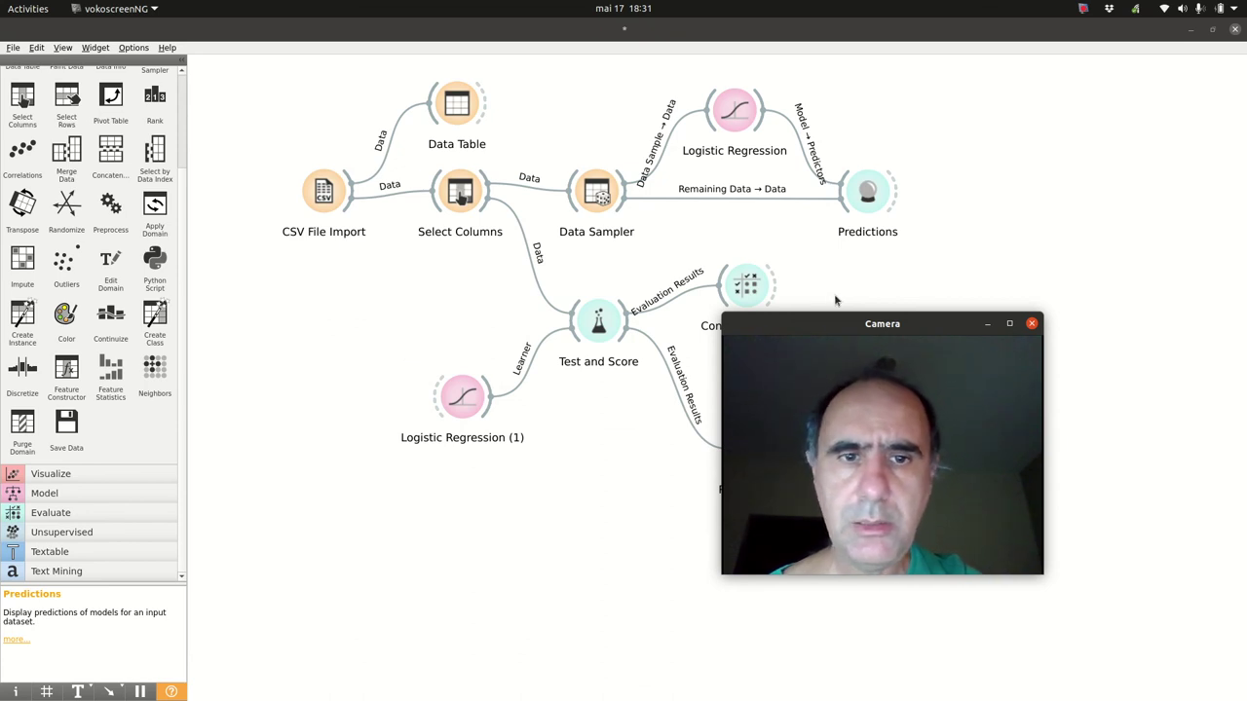
{"action": "left_click_drag", "start_coordinate": [832, 326], "coordinate": [1019, 299]}
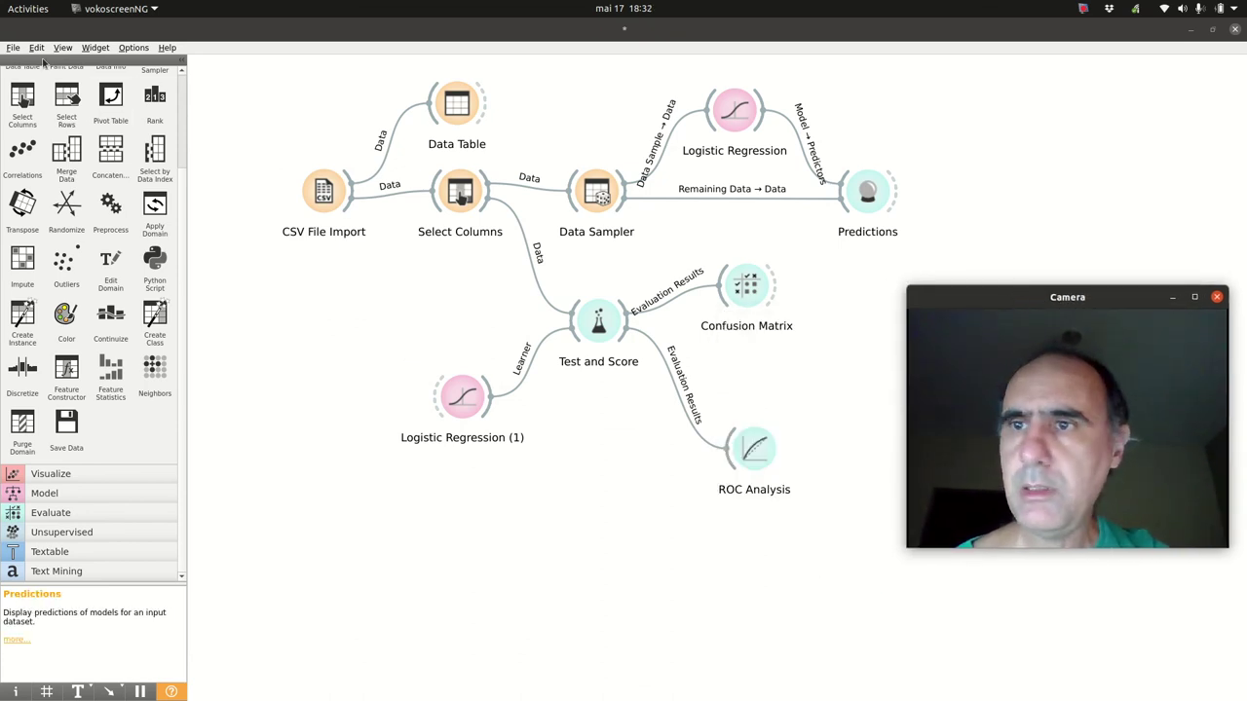
{"action": "left_click", "coordinate": [15, 48]}
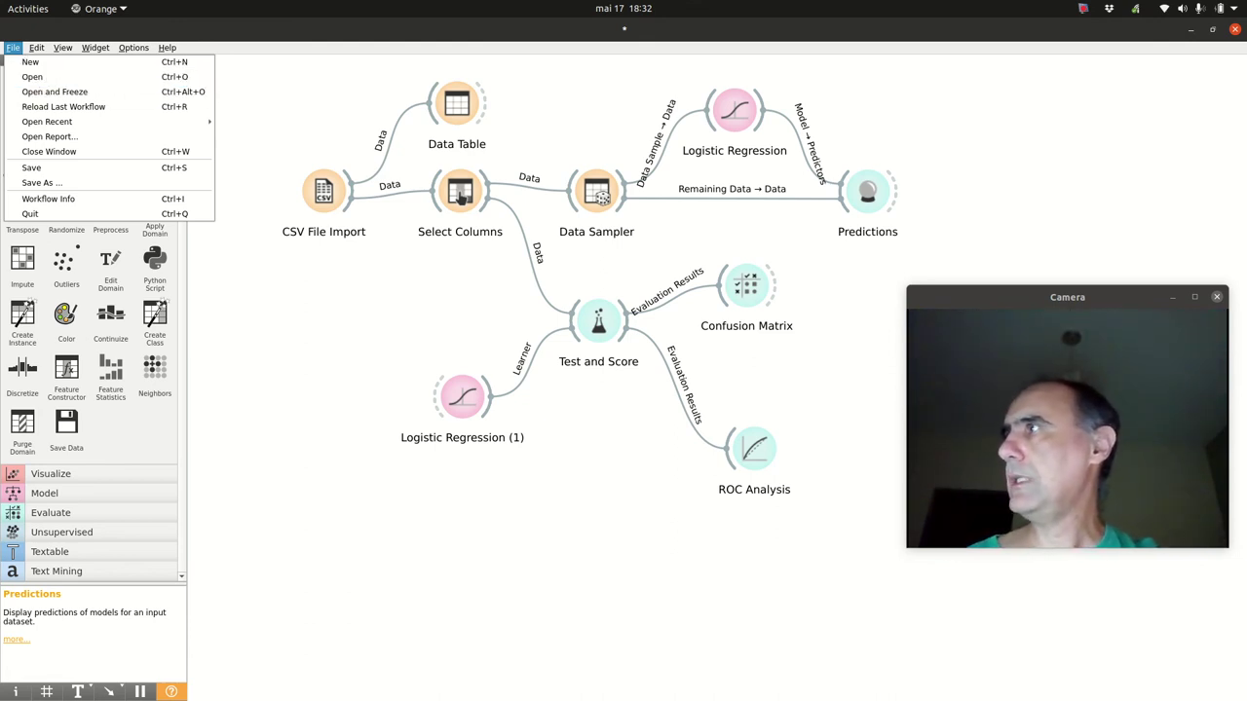
{"action": "key", "text": "Escape"}
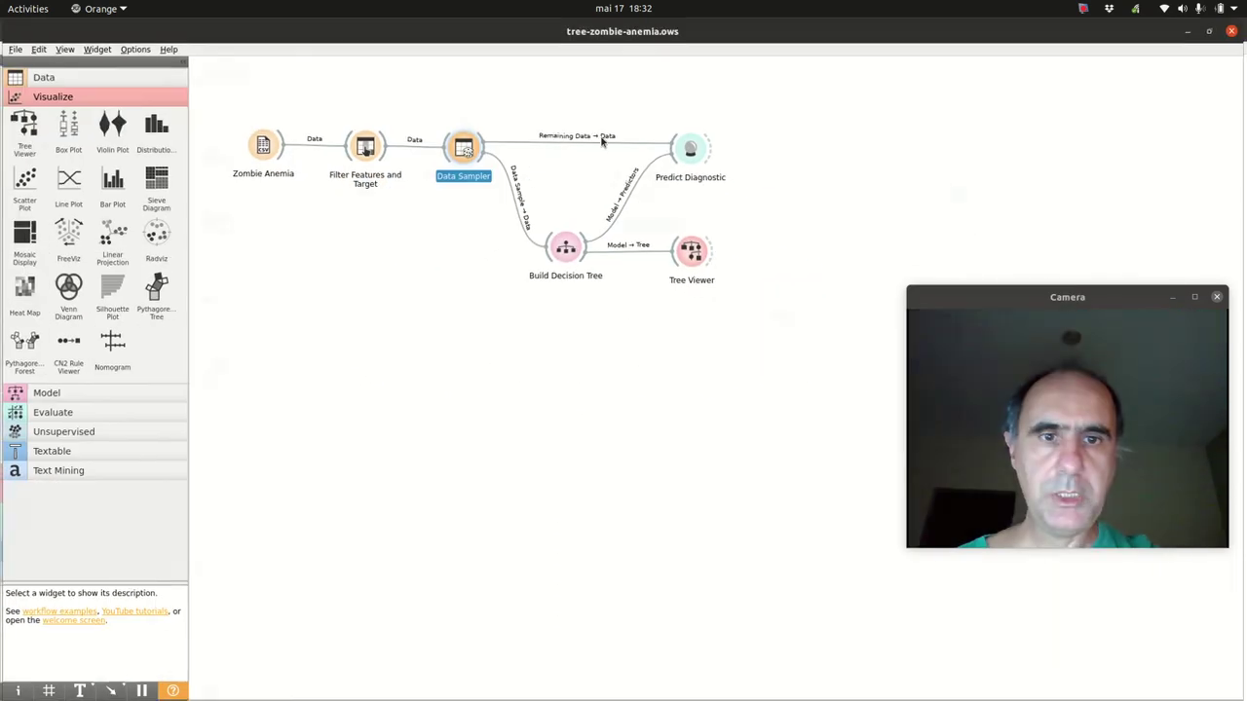
{"action": "left_click_drag", "start_coordinate": [1049, 296], "coordinate": [523, 306]}
{"action": "left_click", "coordinate": [453, 256]}
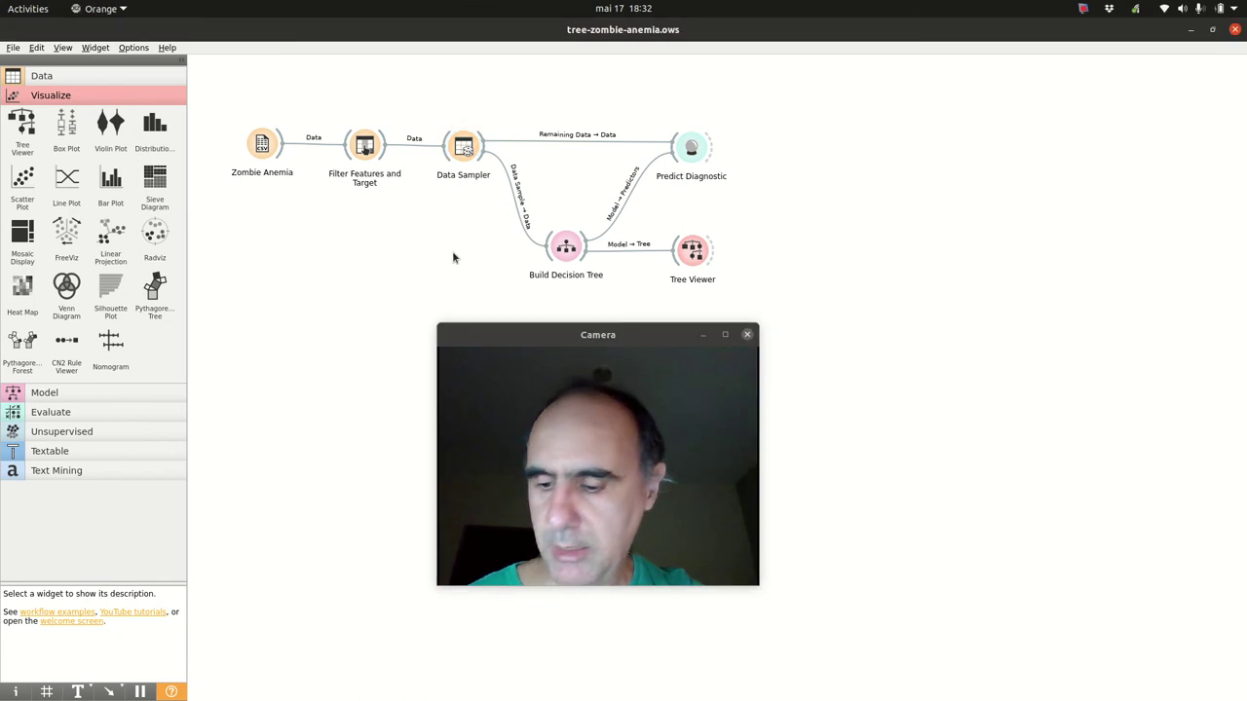
{"action": "scroll", "coordinate": [452, 256], "scroll_direction": "up", "scroll_amount": 4}
{"action": "left_click_drag", "start_coordinate": [631, 335], "coordinate": [448, 318]}
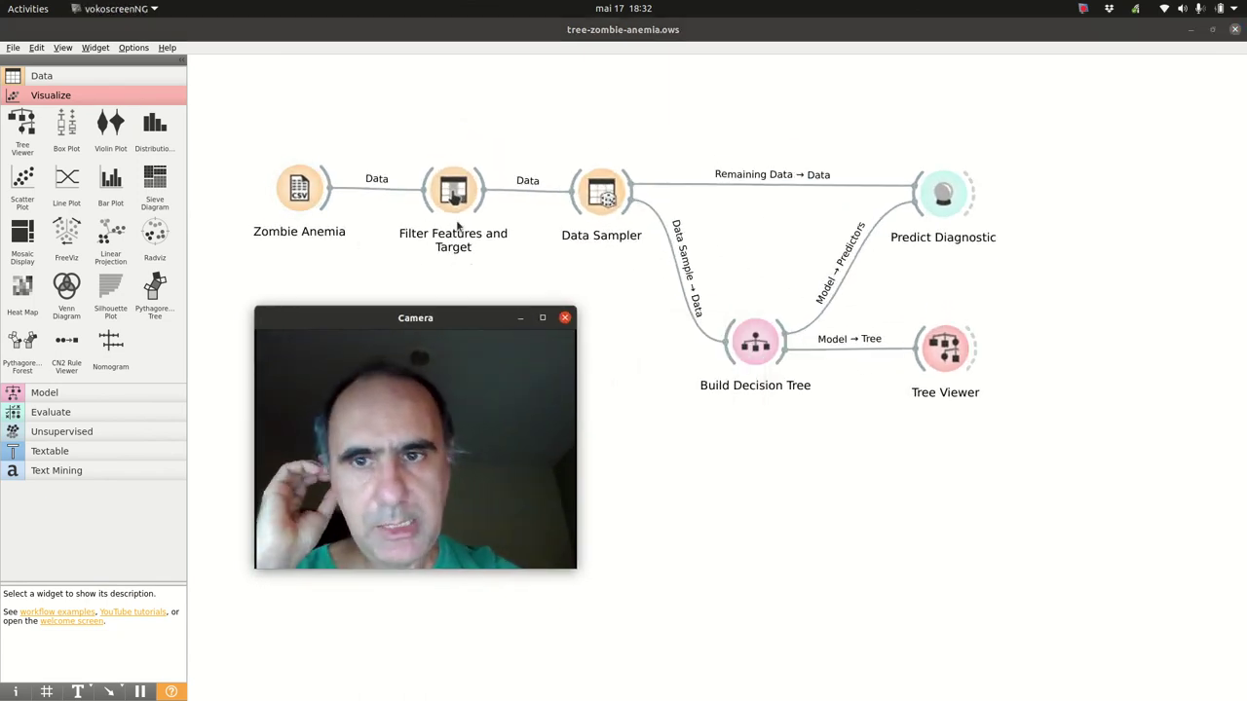
- Review the features and target chosen in the Filter Features and Target widget, and close it
{"action": "double_click", "coordinate": [450, 216]}
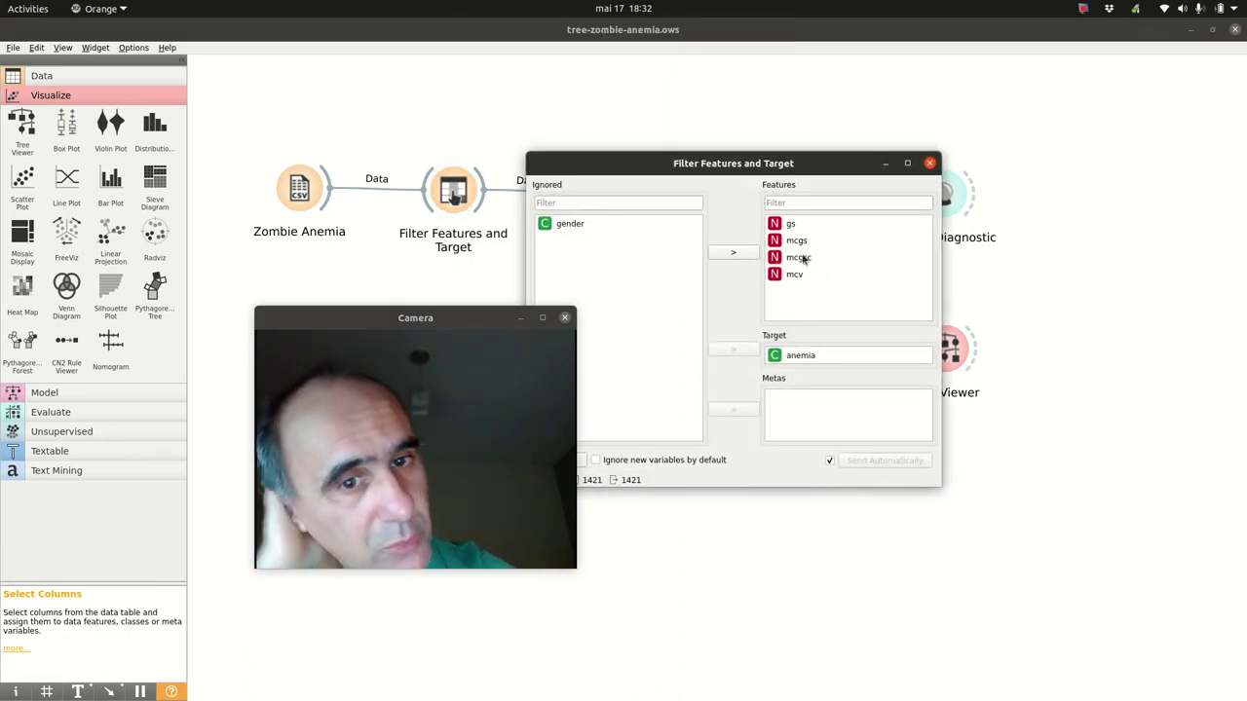
{"action": "left_click_drag", "start_coordinate": [425, 314], "coordinate": [599, 233]}
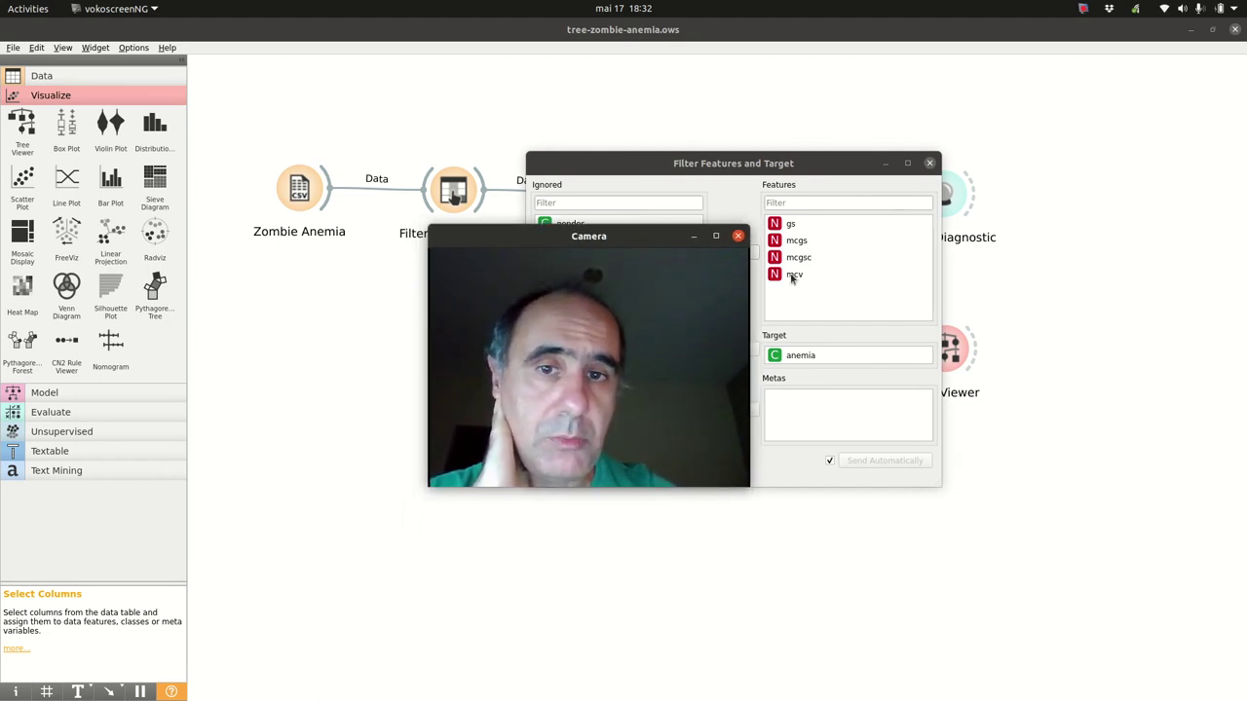
{"action": "left_click", "coordinate": [930, 163]}
- Compare the Diagnostics Tree predictions with the actual anemia values in the Predict Diagnostic widget, and close it
{"action": "left_click_drag", "start_coordinate": [597, 239], "coordinate": [844, 412]}
{"action": "left_click", "coordinate": [755, 342]}
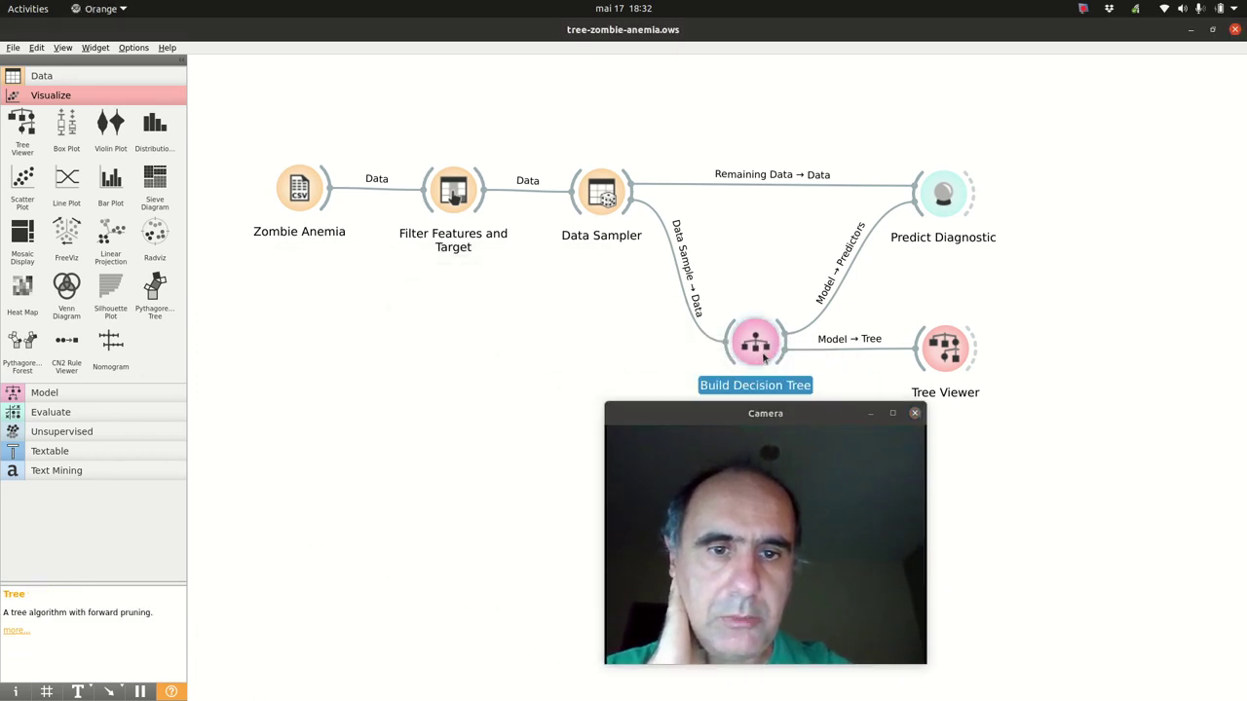
{"action": "double_click", "coordinate": [950, 222]}
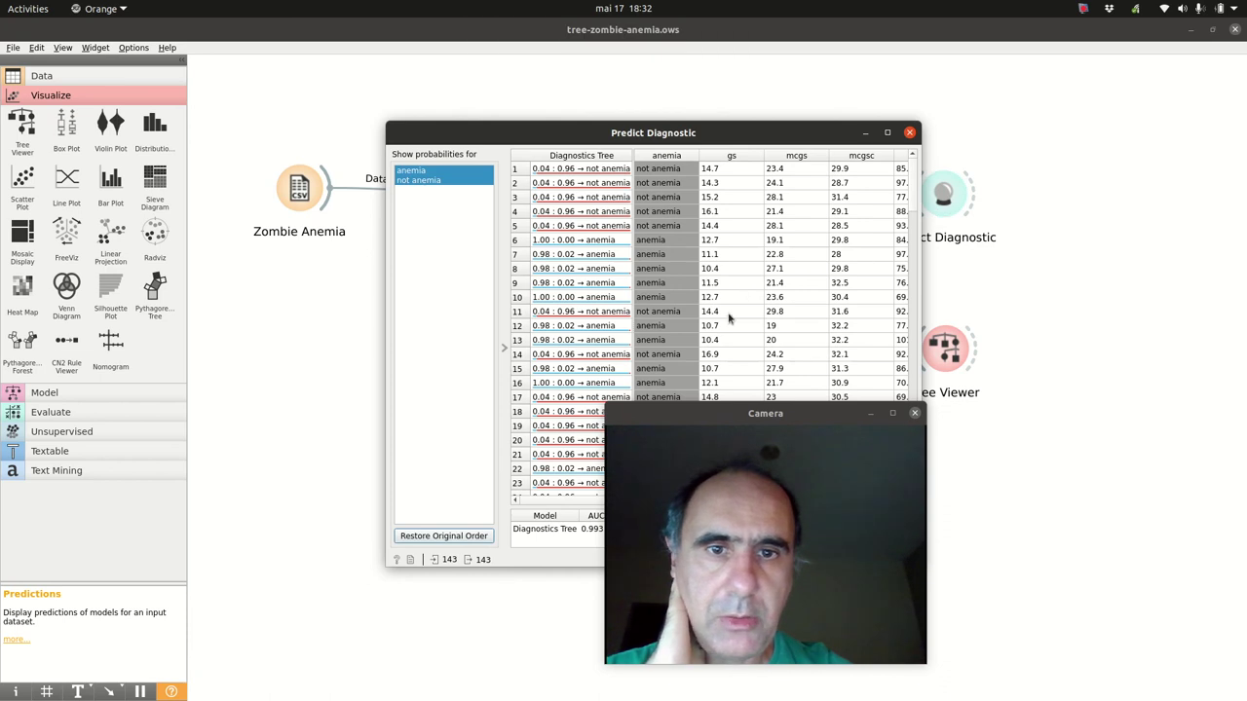
{"action": "left_click_drag", "start_coordinate": [743, 425], "coordinate": [1010, 182]}
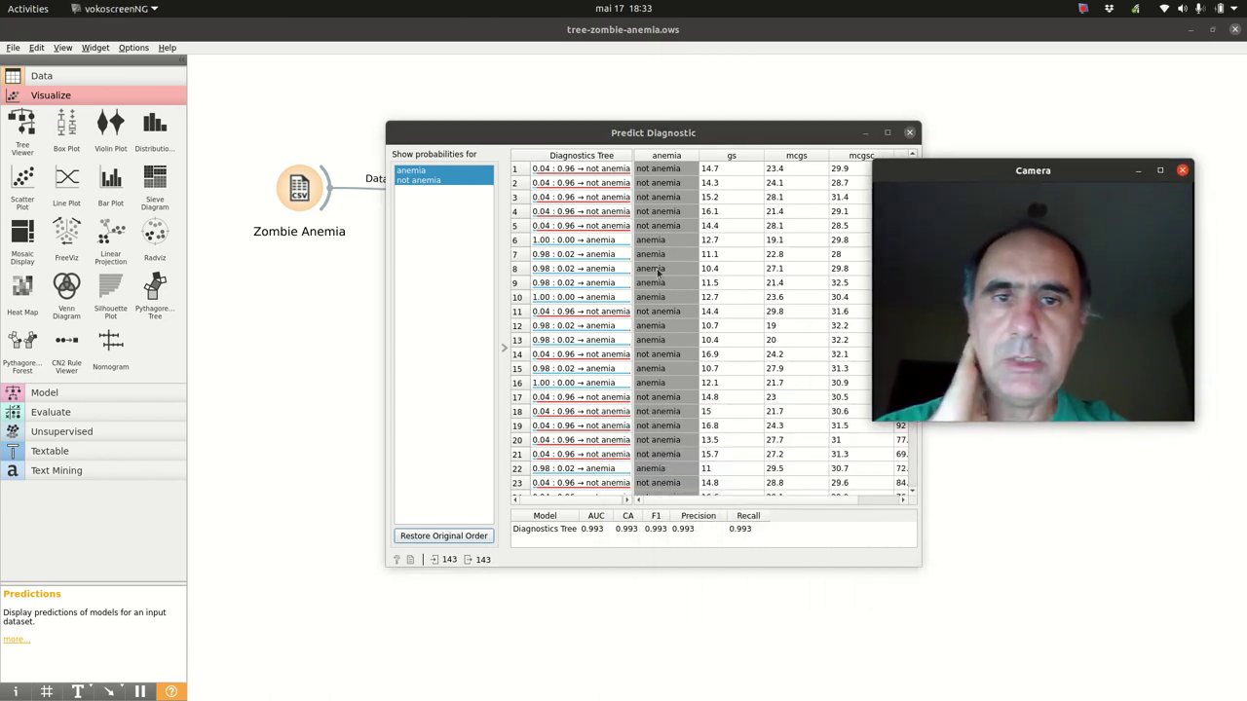
{"action": "left_click", "coordinate": [908, 133]}
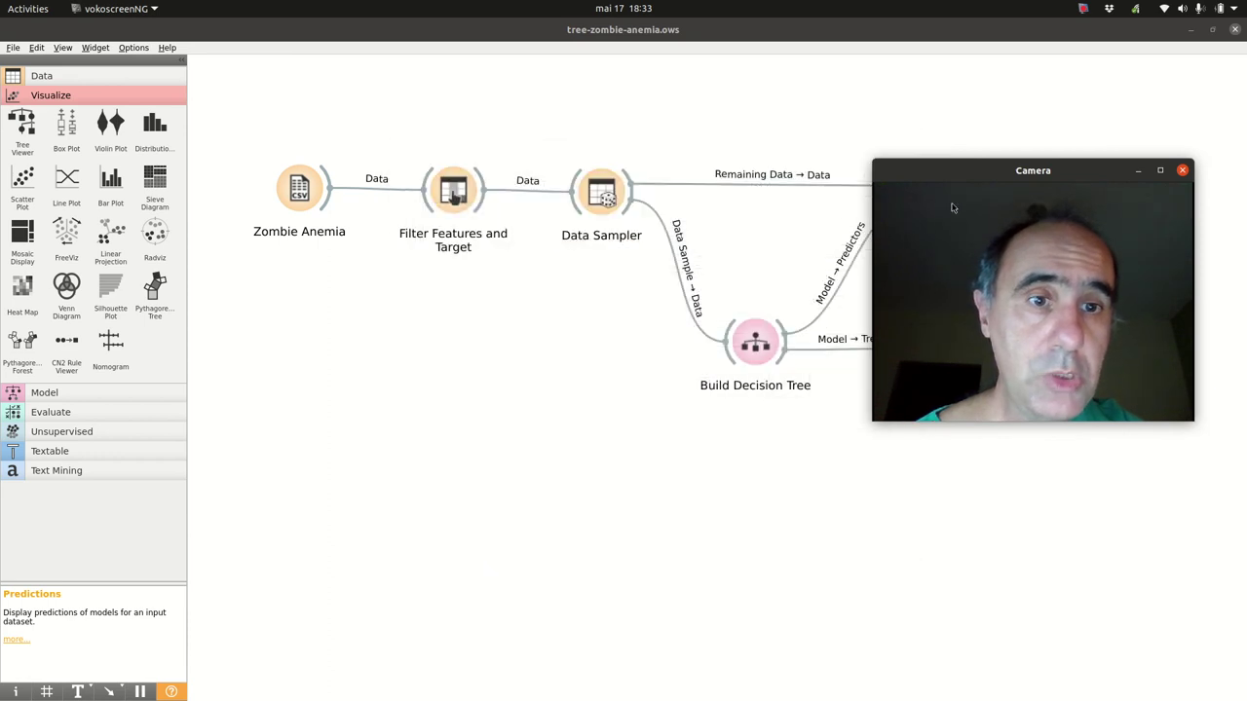
{"action": "left_click_drag", "start_coordinate": [966, 181], "coordinate": [675, 83]}
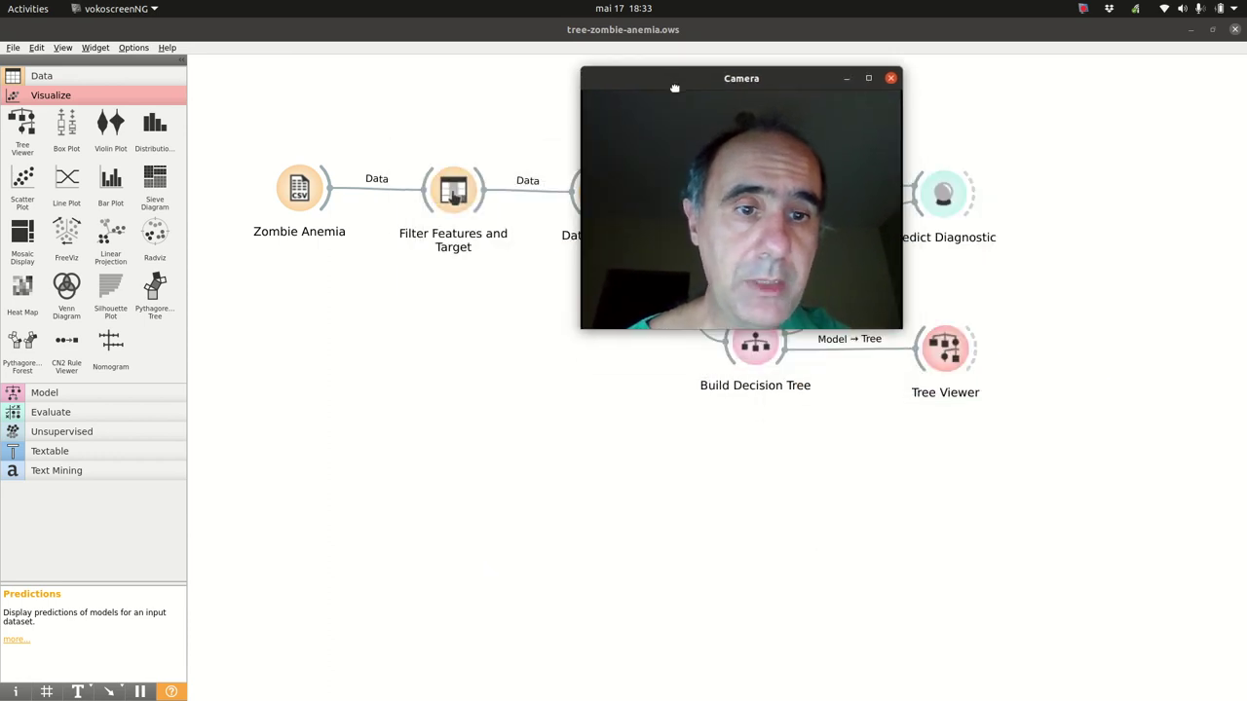
- Examine the splits and class proportions of the anemia decision tree in the Tree Viewer, and close it
{"action": "left_click", "coordinate": [961, 352]}
{"action": "double_click", "coordinate": [960, 353]}
{"action": "left_click_drag", "start_coordinate": [763, 80], "coordinate": [1105, 140]}
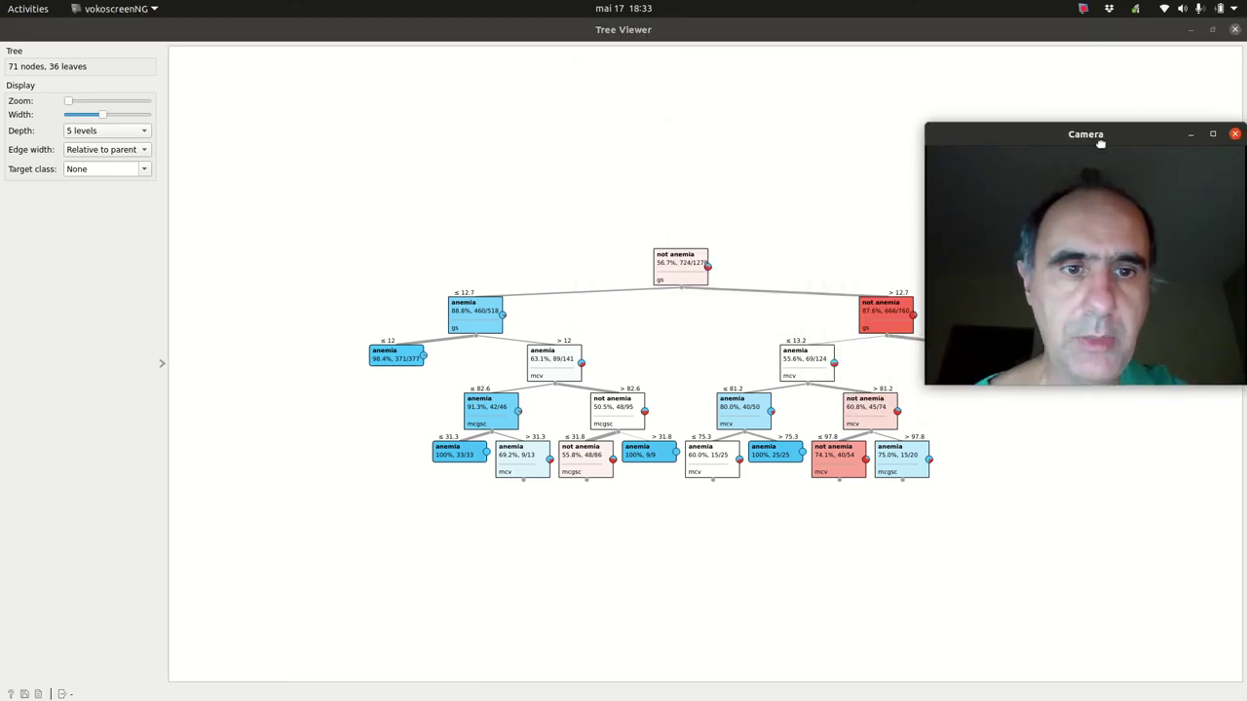
{"action": "left_click", "coordinate": [728, 261]}
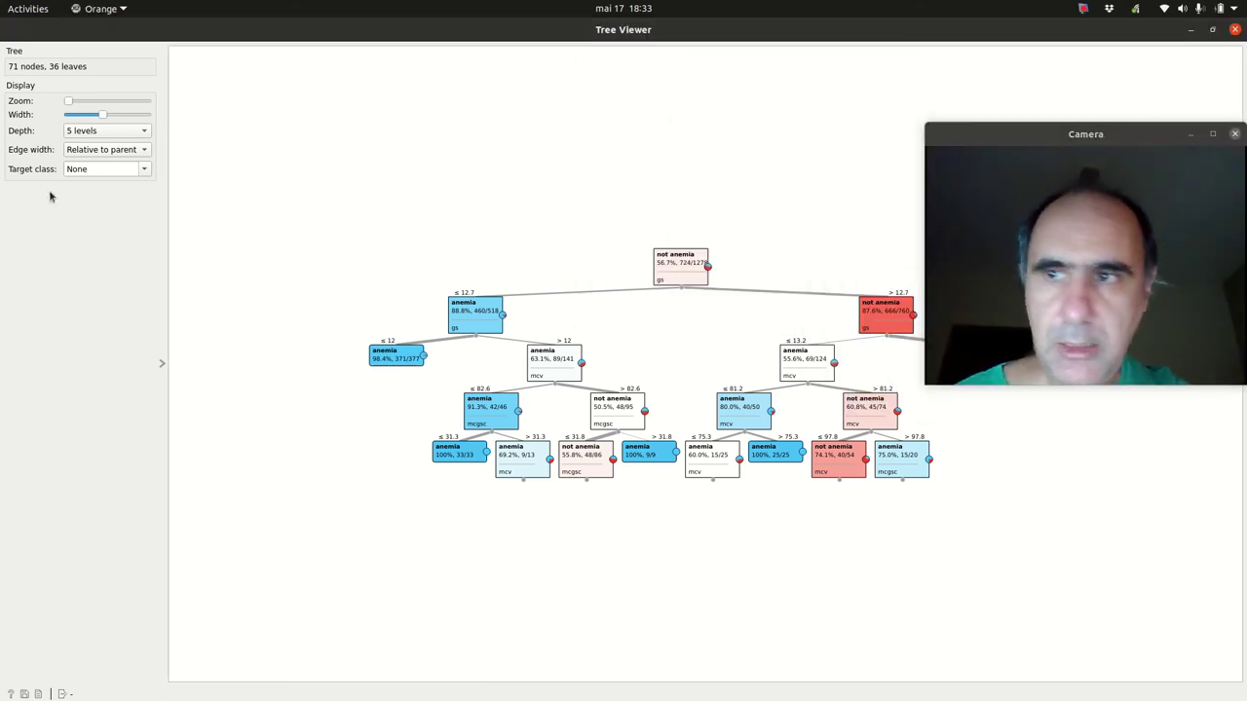
{"action": "left_click_drag", "start_coordinate": [67, 101], "coordinate": [93, 102]}
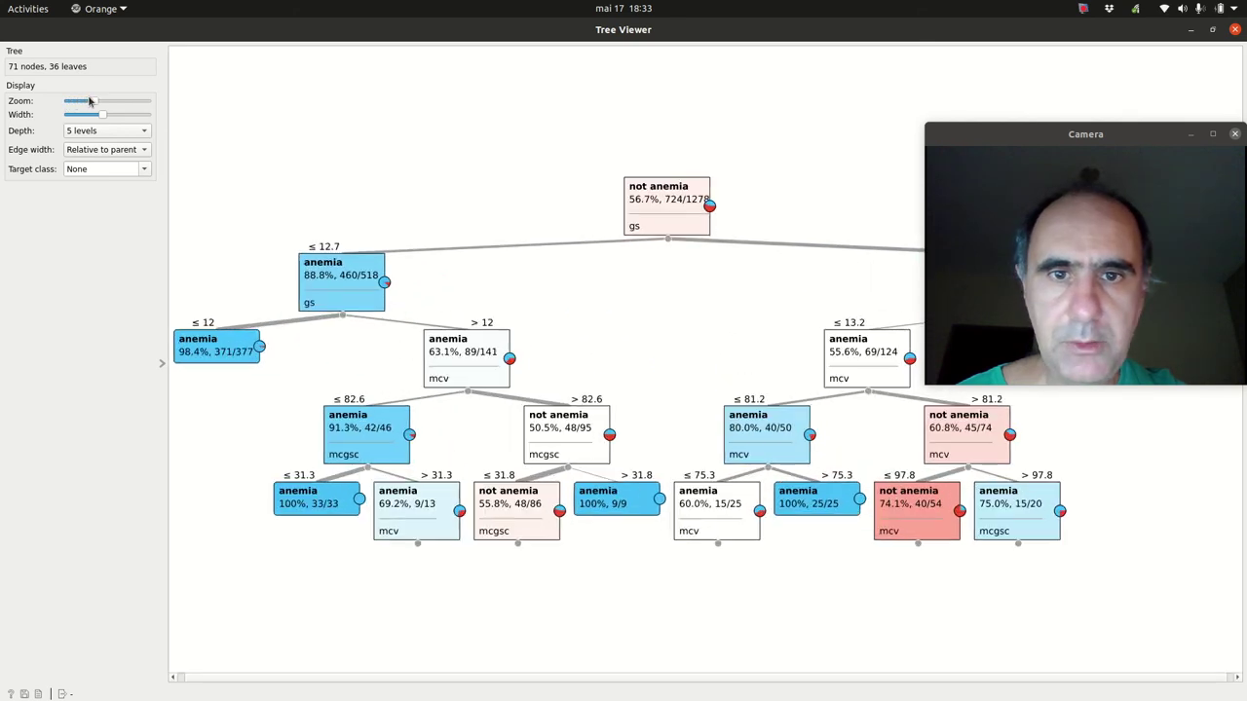
{"action": "left_click_drag", "start_coordinate": [1068, 133], "coordinate": [742, 74]}
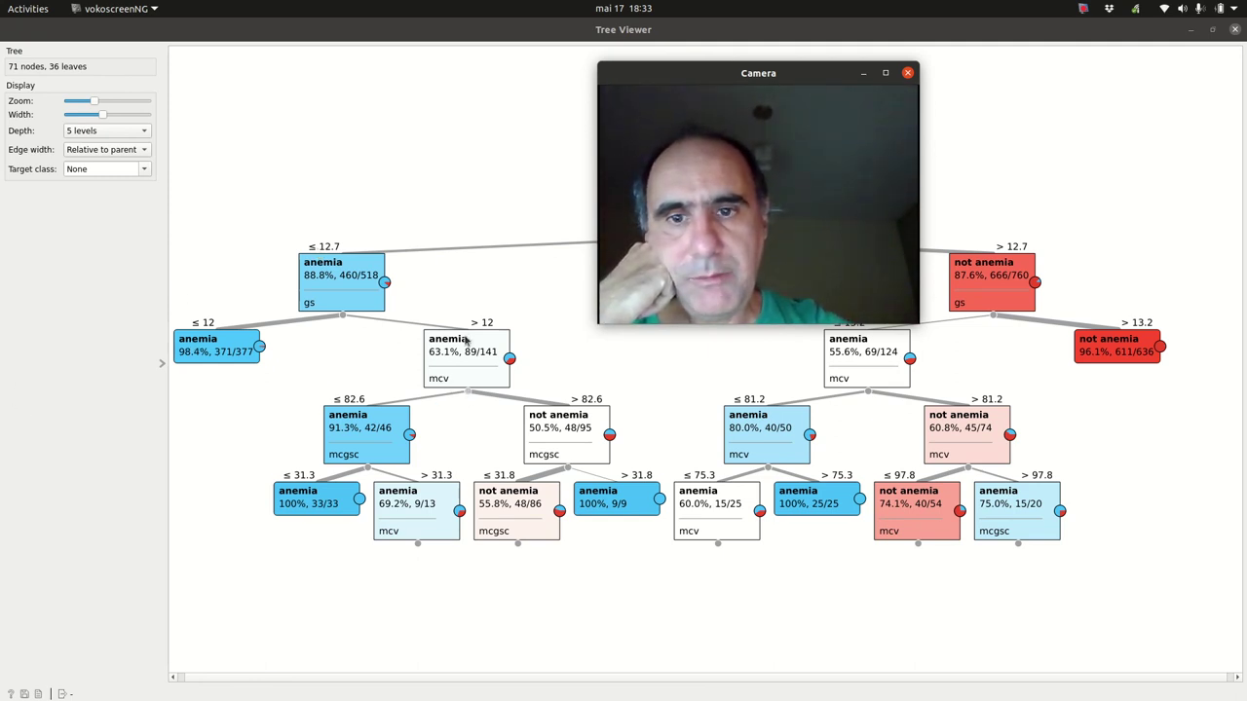
{"action": "left_click_drag", "start_coordinate": [800, 85], "coordinate": [616, 191]}
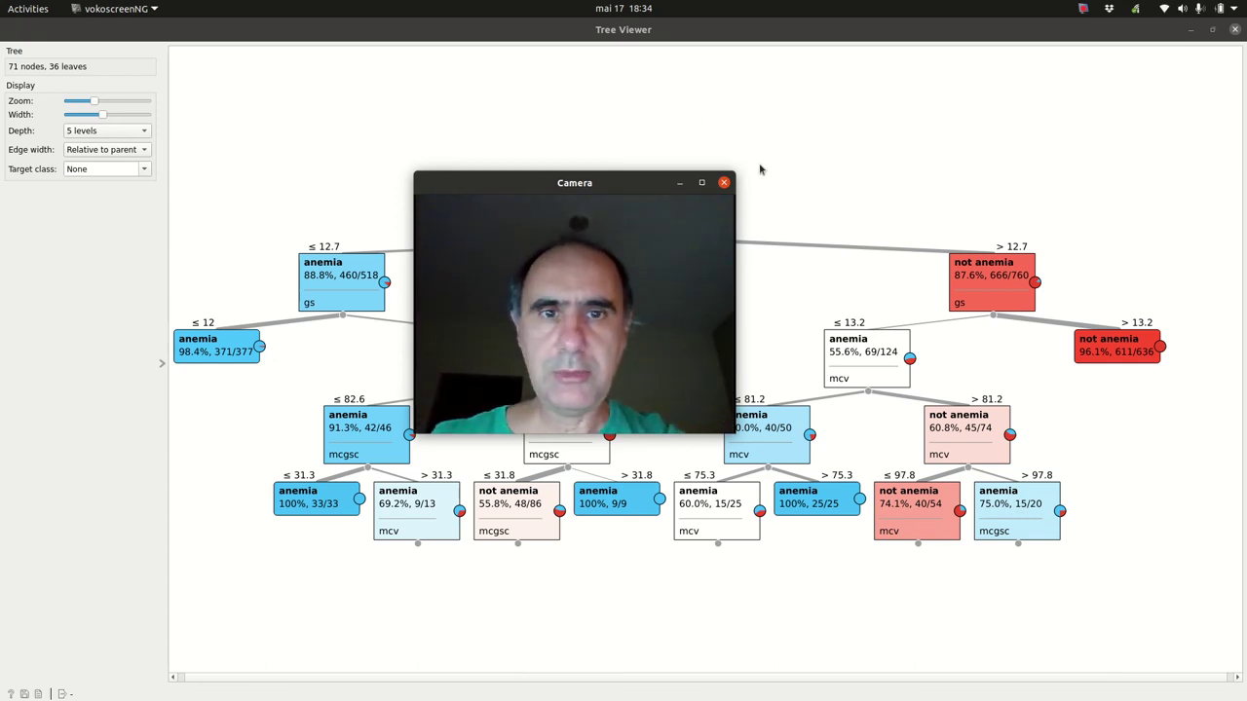
{"action": "left_click", "coordinate": [724, 183]}
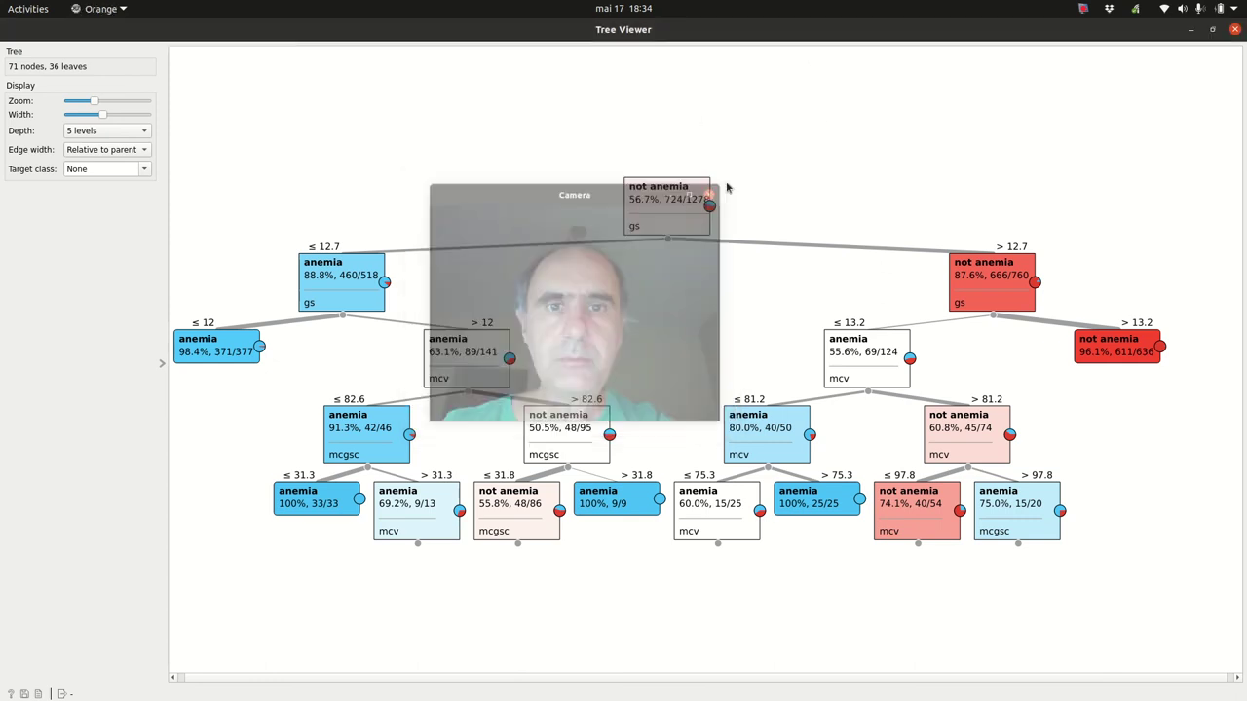
{"action": "left_click", "coordinate": [1234, 31]}
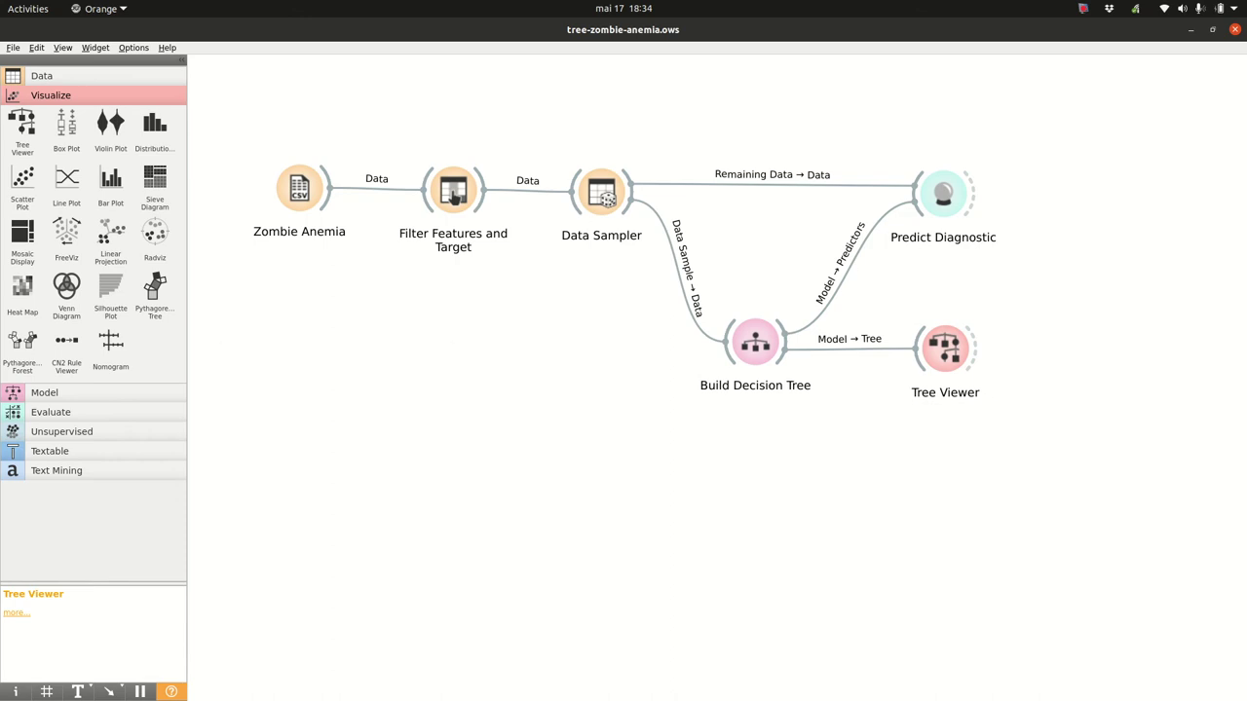
- Switch to the open workflow regression-tree-zombie-anemia.ows
{"action": "key", "text": "ctrl+shift+F11"}
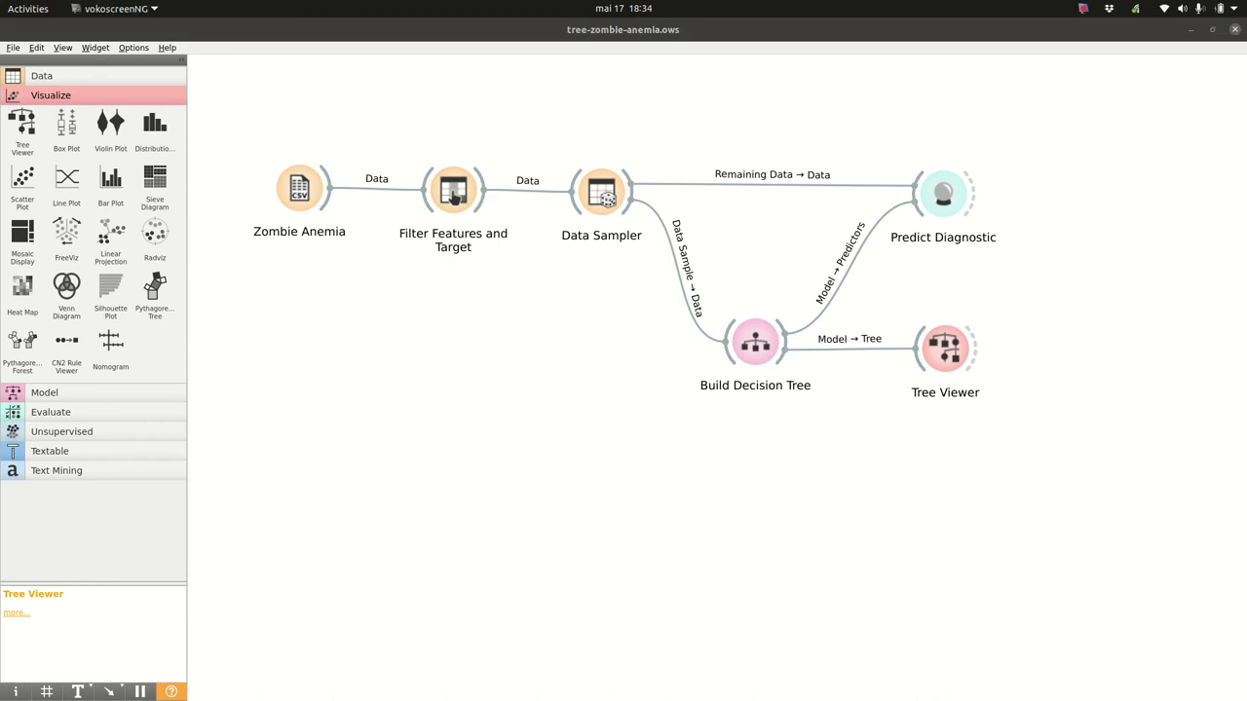
{"action": "key", "text": "ctrl+shift+F8"}
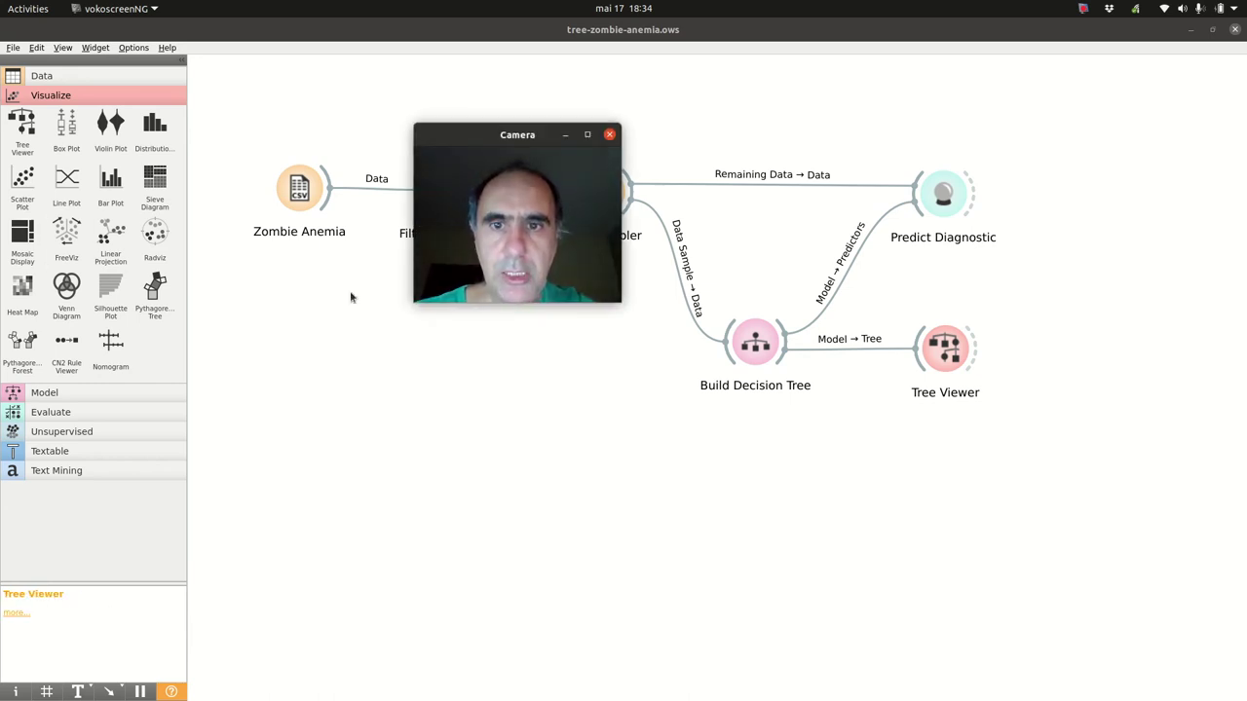
{"action": "left_click_drag", "start_coordinate": [506, 151], "coordinate": [547, 314]}
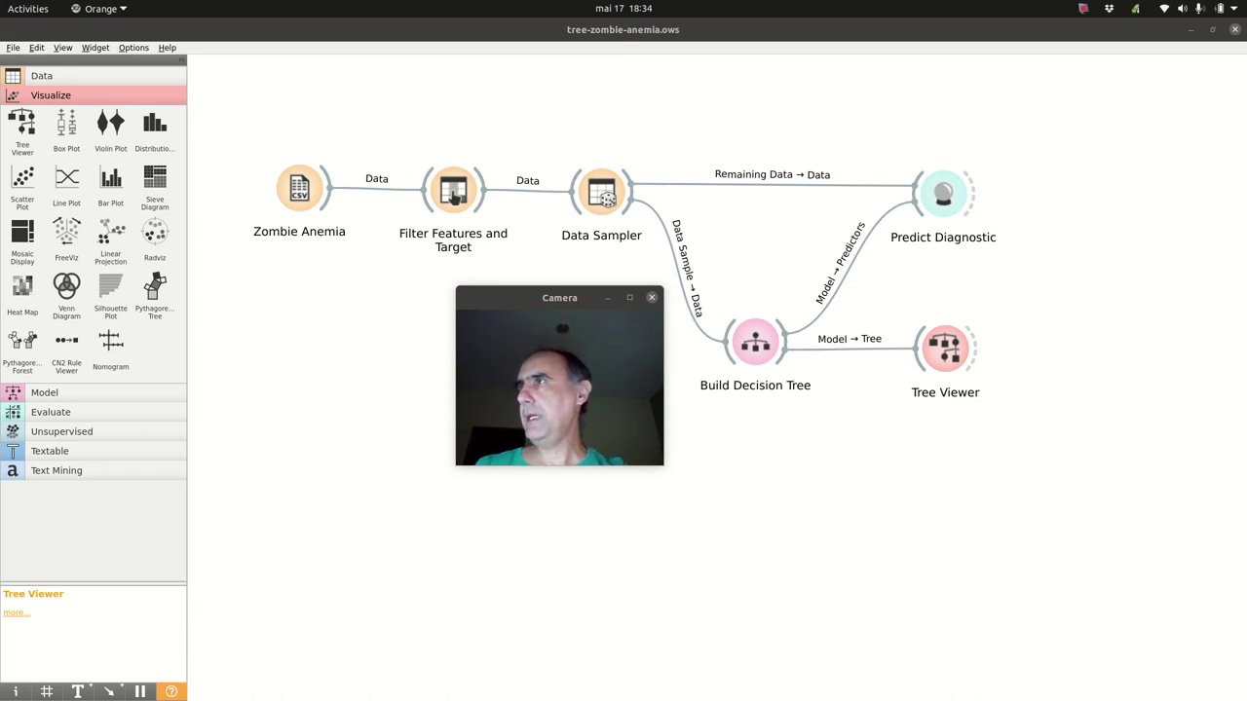
{"action": "key", "text": "alt+Tab"}
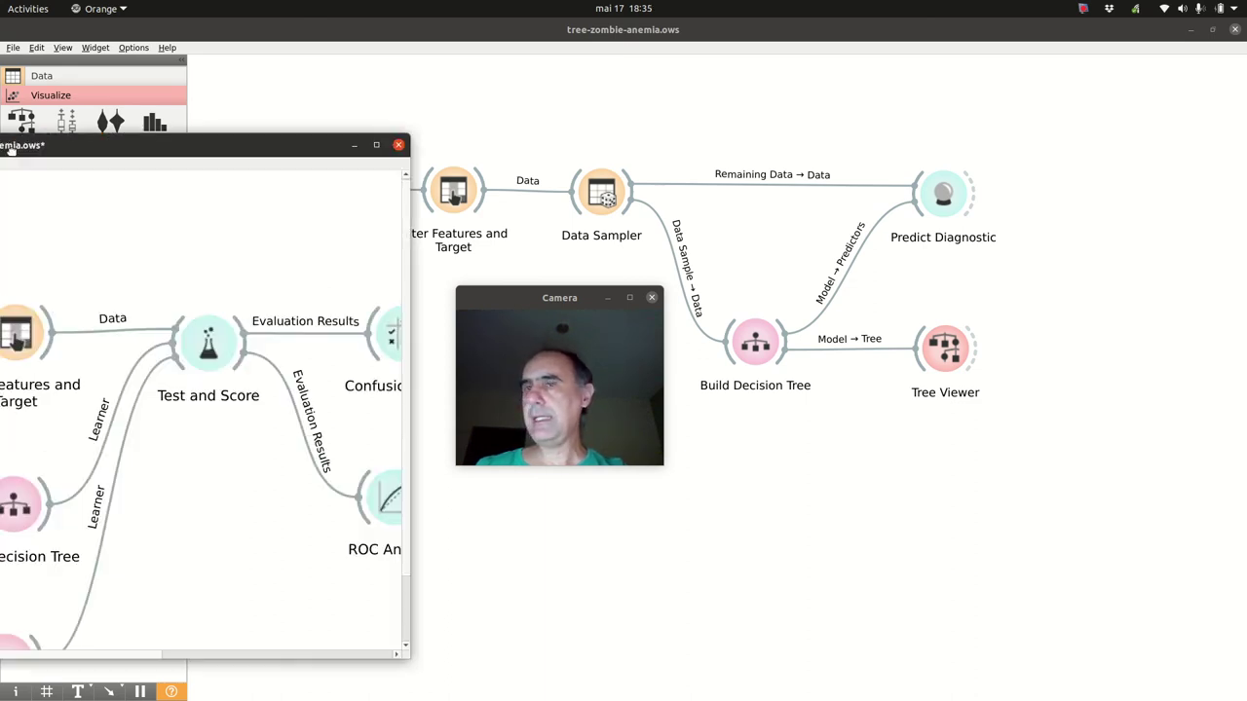
{"action": "left_click_drag", "start_coordinate": [559, 301], "coordinate": [706, 343]}
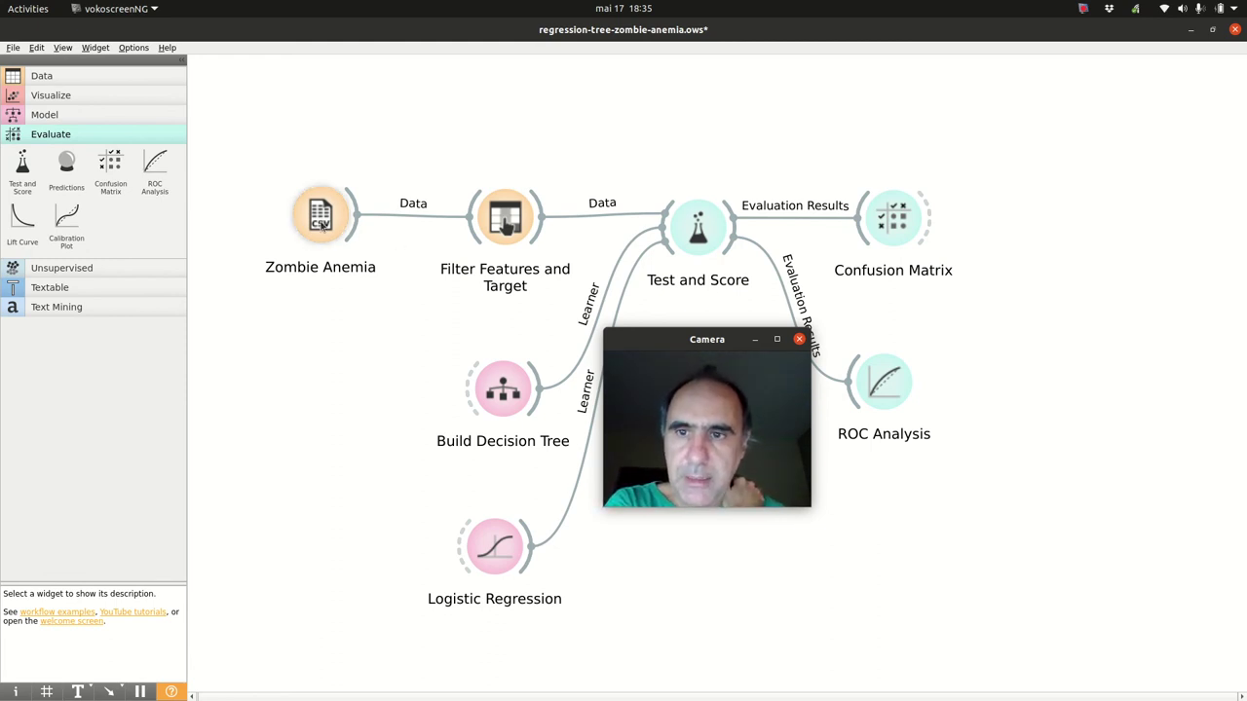
- Go through the features gs, mcgs, mcgsc and mcv and the target anemia in Filter Features and Target, and close it
{"action": "left_click", "coordinate": [317, 274]}
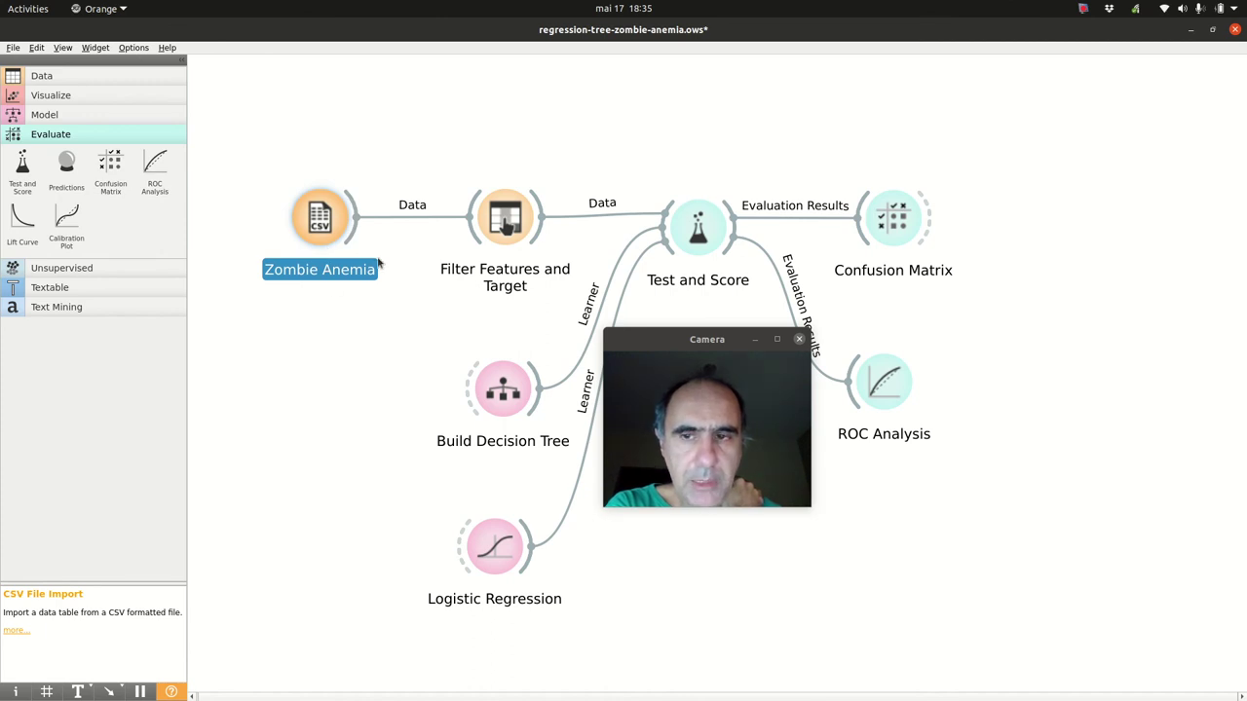
{"action": "double_click", "coordinate": [537, 228]}
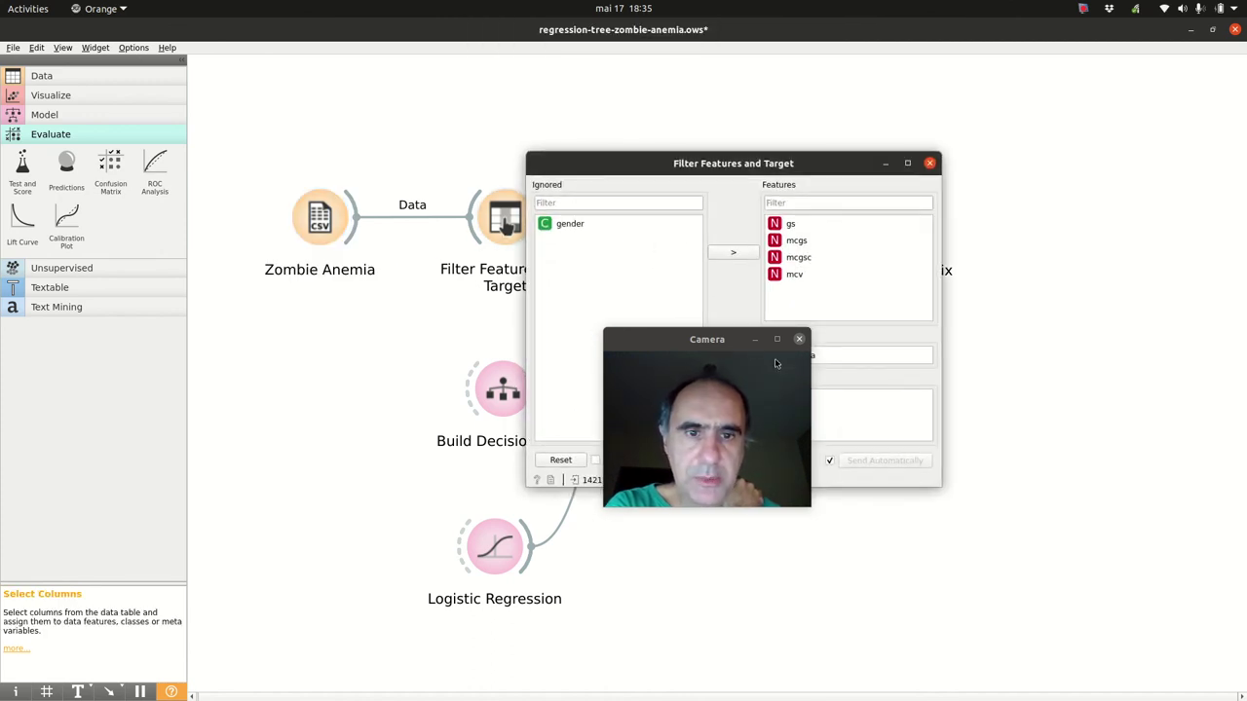
{"action": "left_click_drag", "start_coordinate": [731, 347], "coordinate": [1106, 210]}
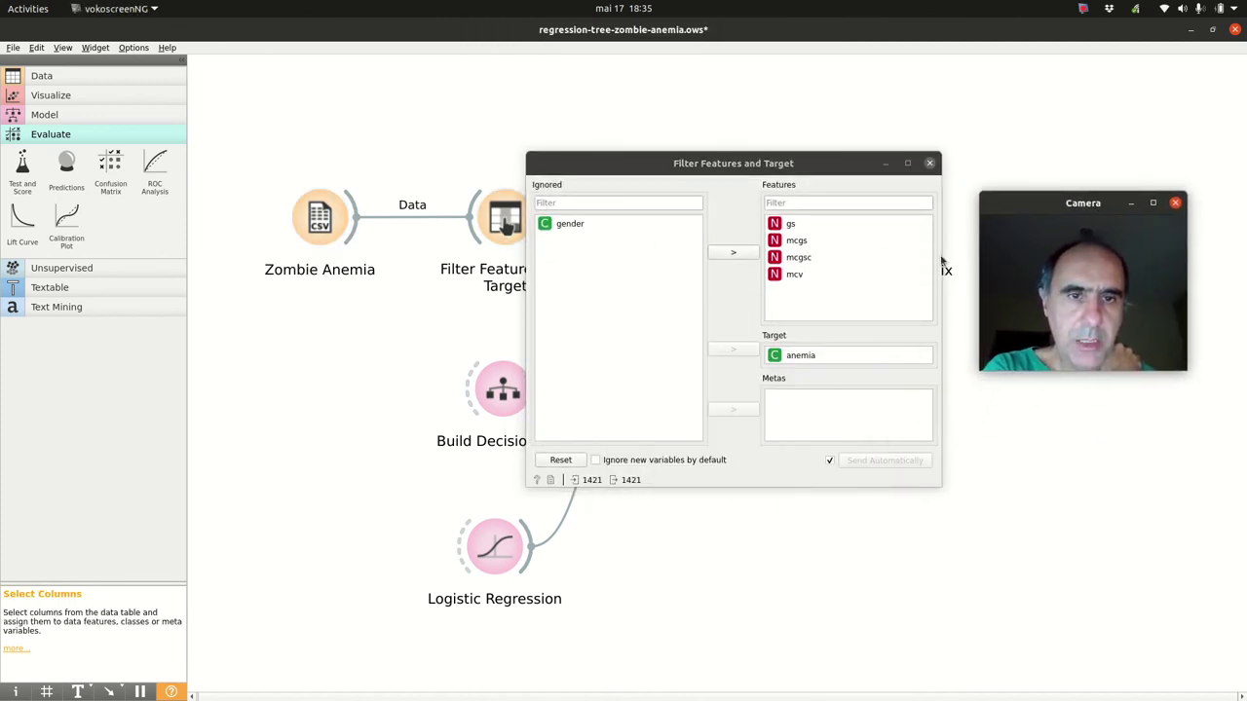
{"action": "left_click", "coordinate": [793, 227]}
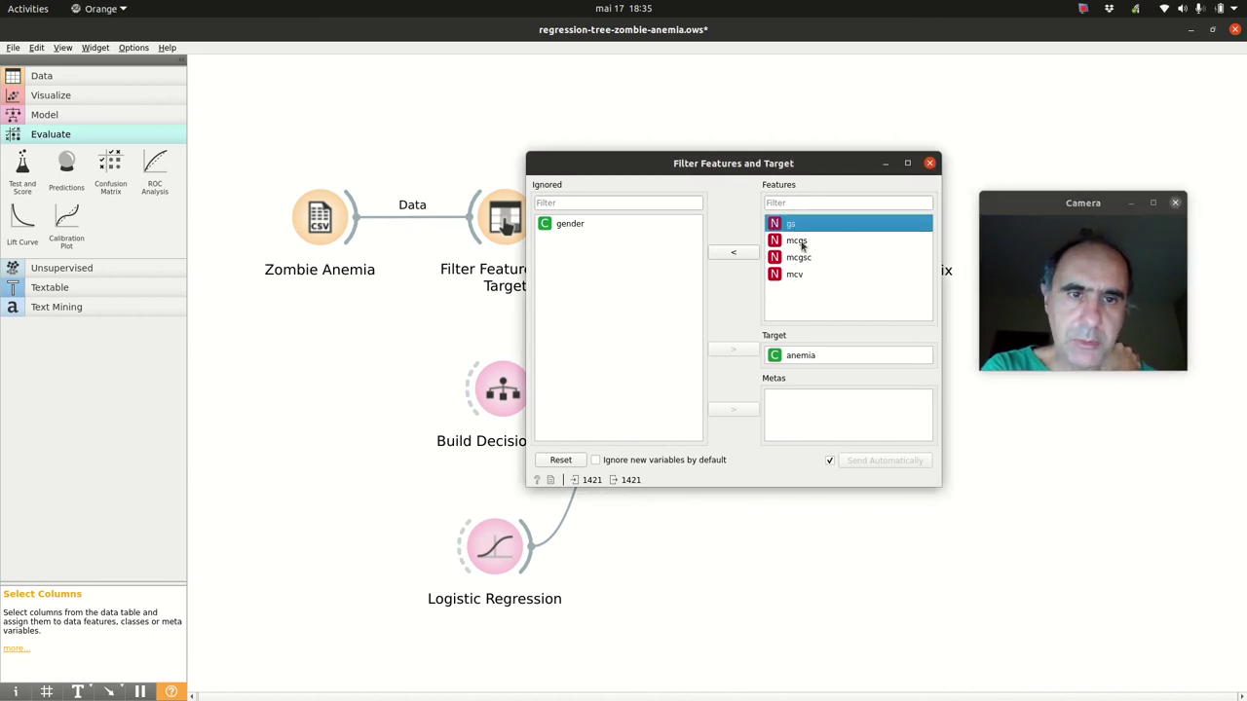
{"action": "left_click", "coordinate": [800, 241]}
{"action": "left_click", "coordinate": [802, 258]}
{"action": "left_click", "coordinate": [807, 276]}
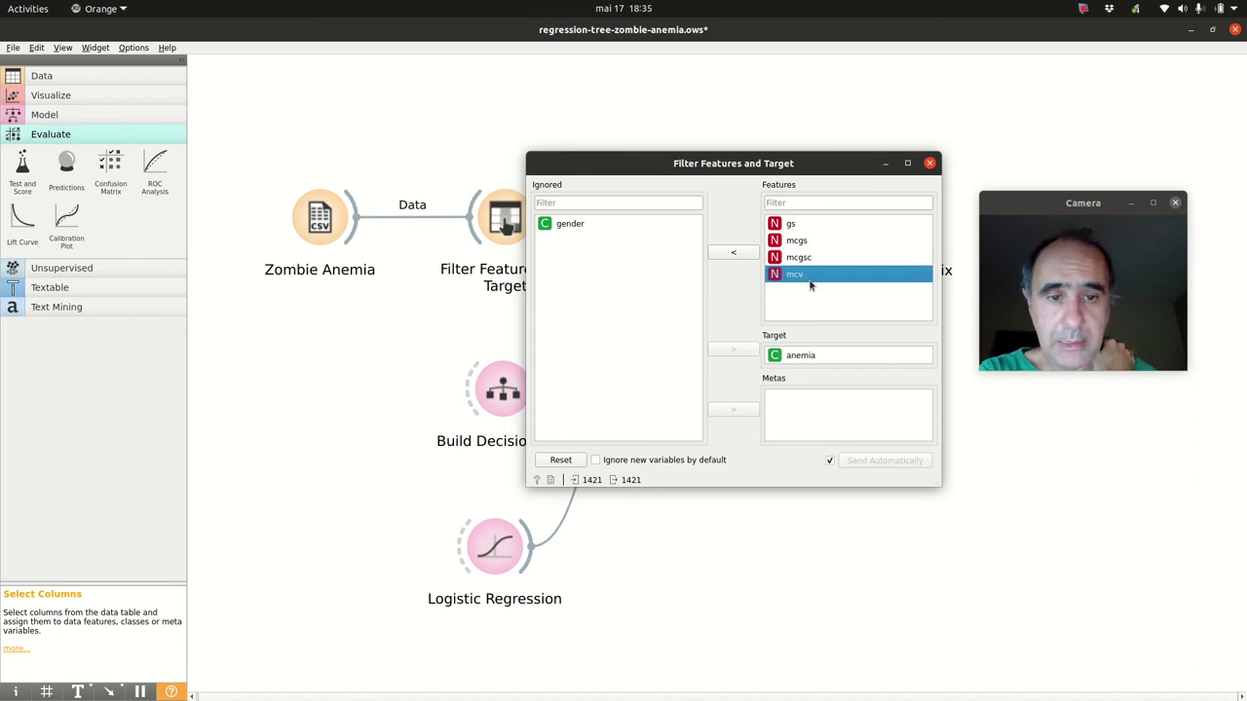
{"action": "left_click", "coordinate": [849, 355]}
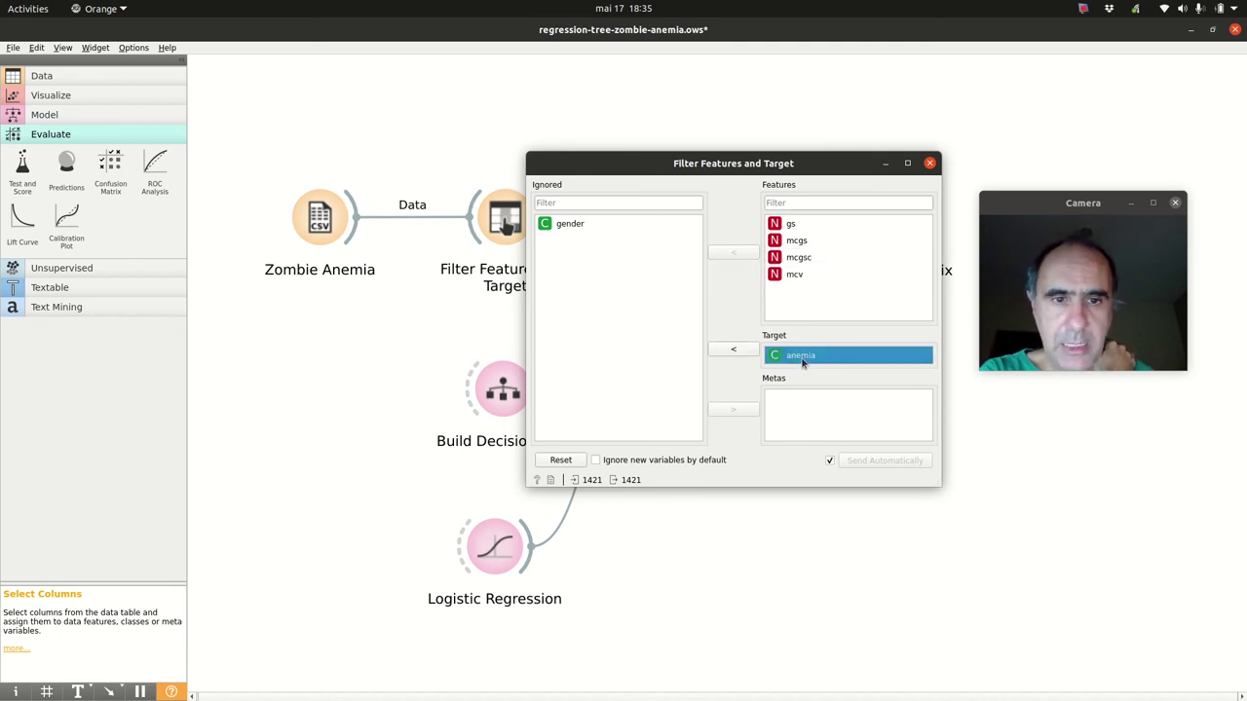
{"action": "left_click", "coordinate": [929, 163]}
- Trace the filtered data and learners feeding Test and Score, recheck the Filter Features and Target widget, and close it
{"action": "left_click_drag", "start_coordinate": [1067, 202], "coordinate": [696, 317]}
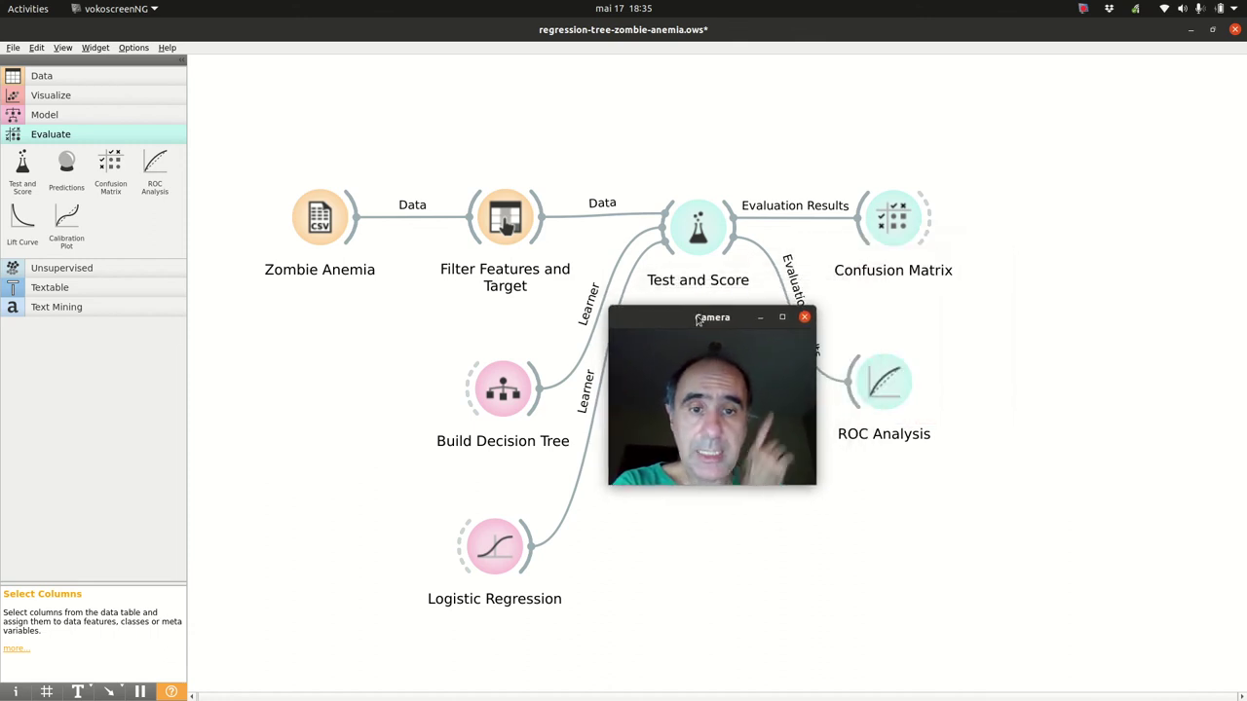
{"action": "left_click", "coordinate": [700, 230]}
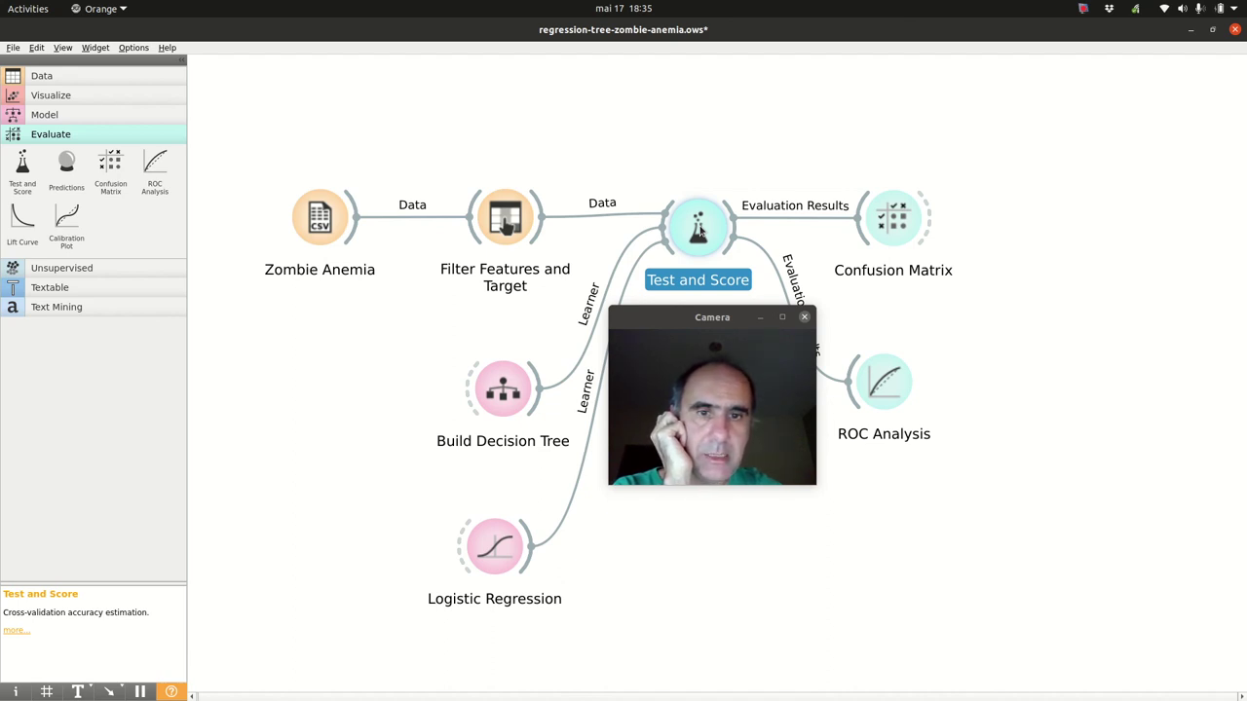
{"action": "left_click_drag", "start_coordinate": [690, 326], "coordinate": [684, 416]}
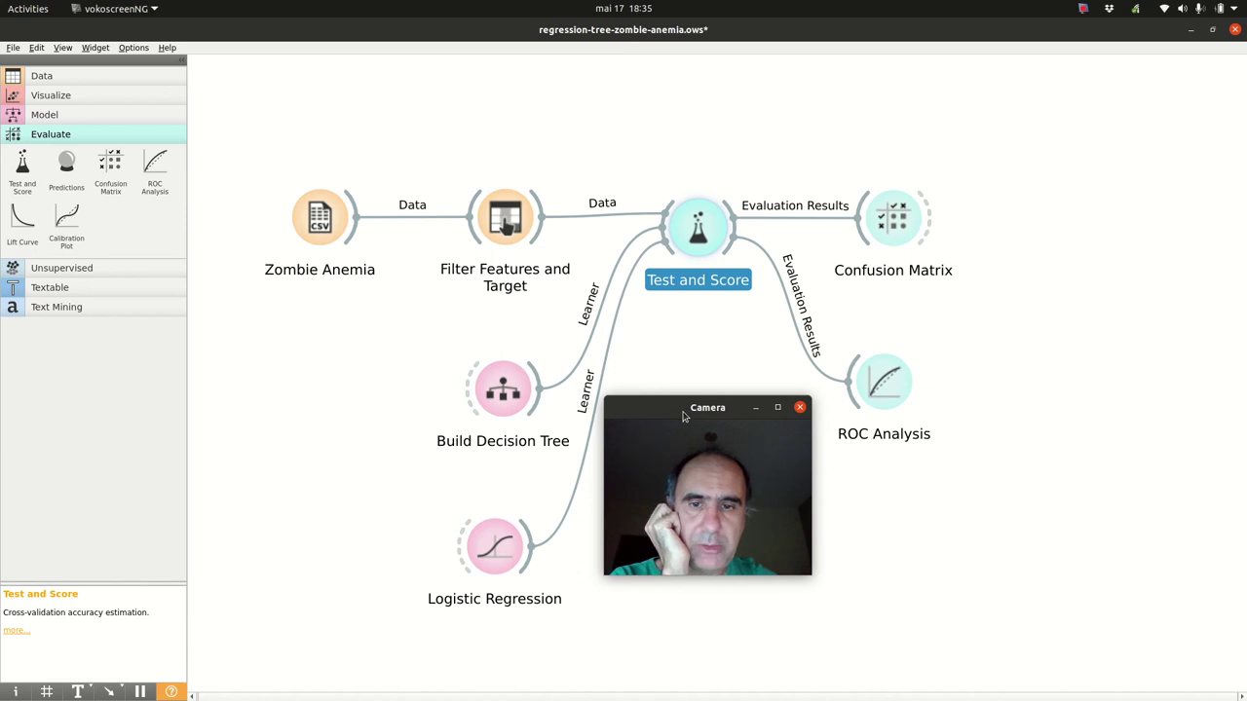
{"action": "left_click", "coordinate": [526, 198]}
{"action": "left_click", "coordinate": [504, 219]}
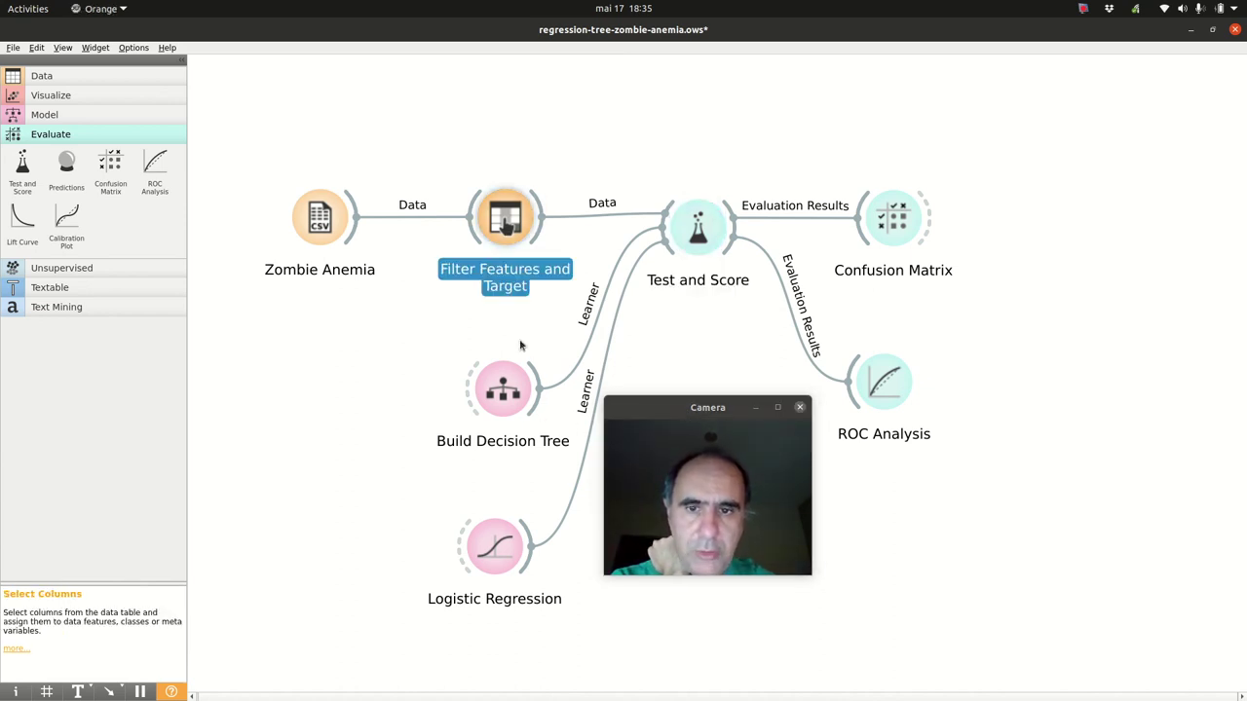
{"action": "left_click", "coordinate": [502, 394]}
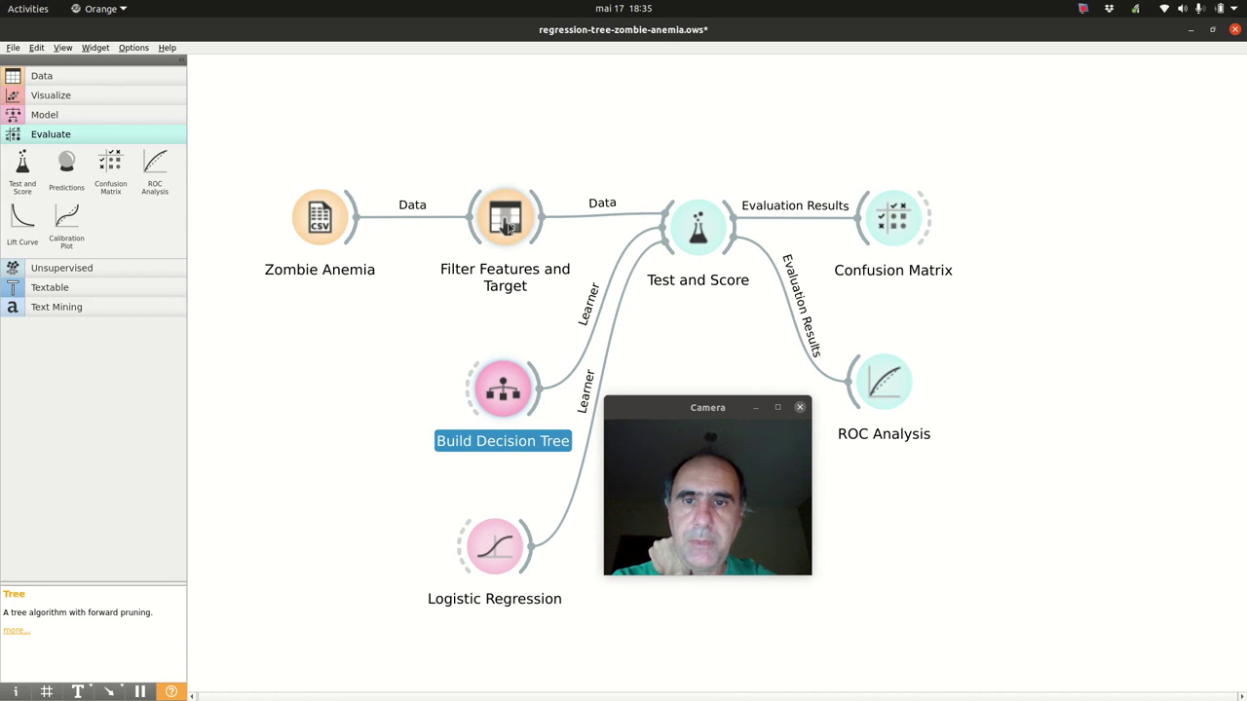
{"action": "double_click", "coordinate": [506, 227]}
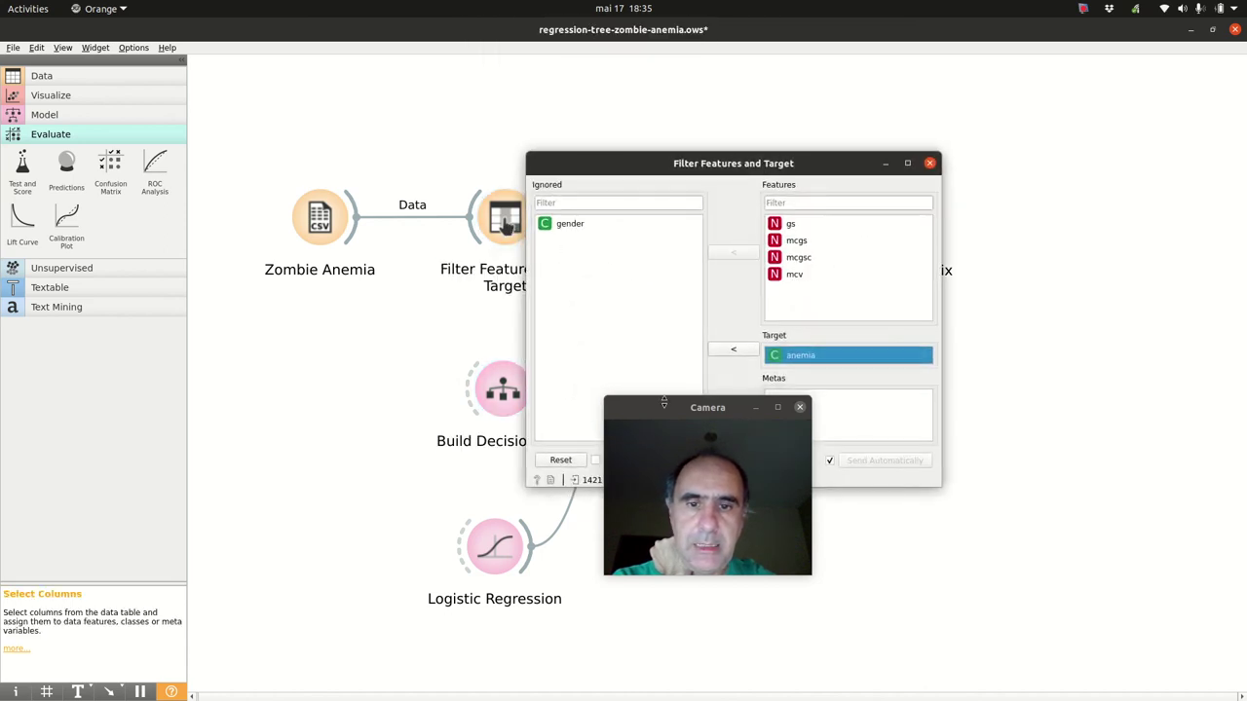
{"action": "left_click_drag", "start_coordinate": [698, 412], "coordinate": [1057, 190]}
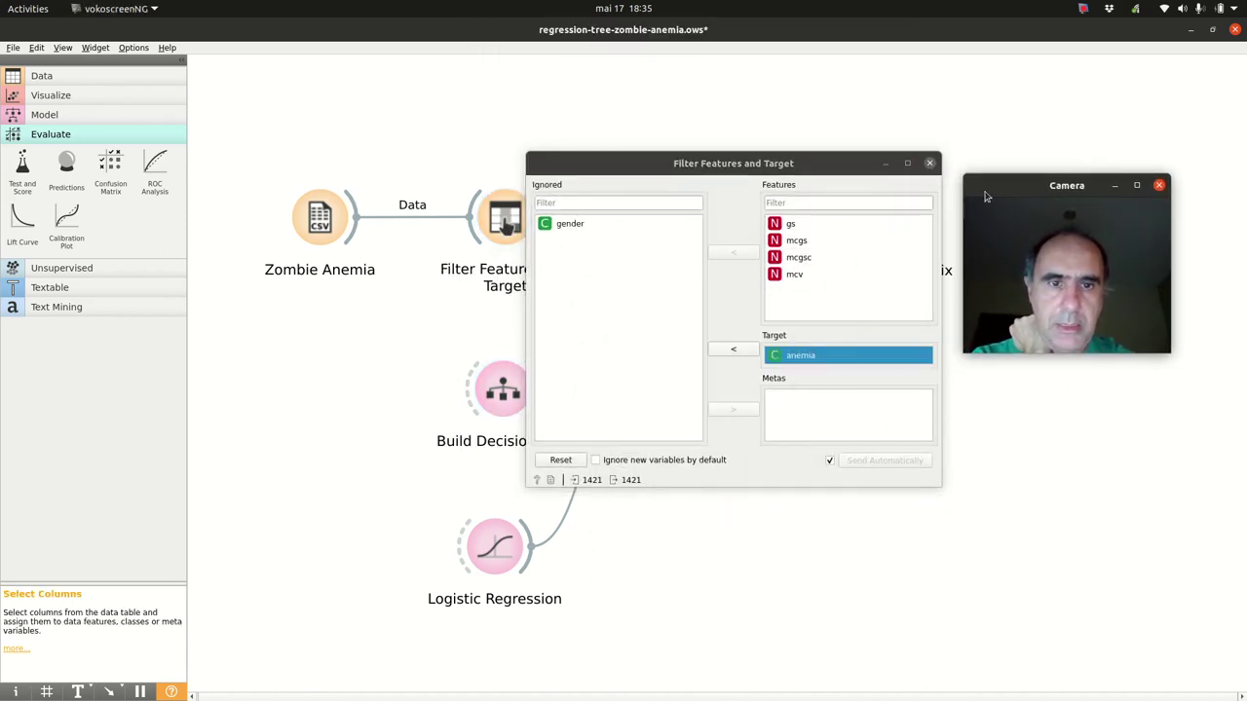
{"action": "left_click", "coordinate": [932, 165]}
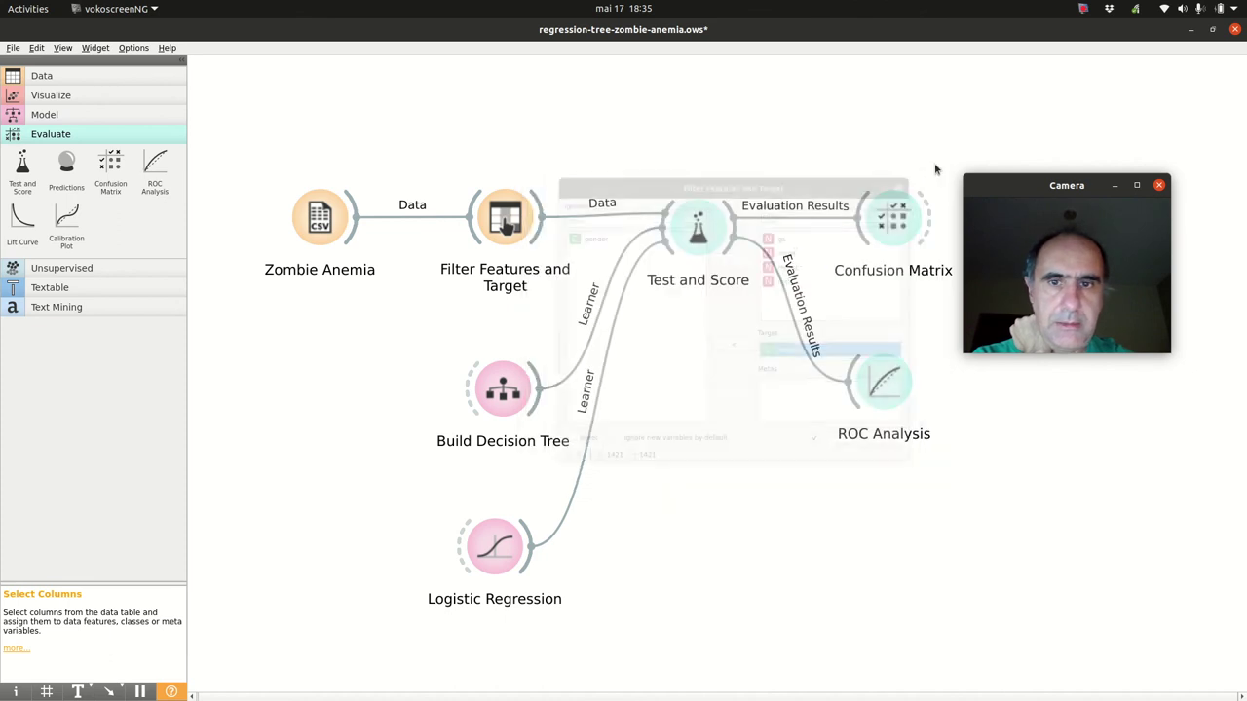
- Review the cross-validation settings and compare the Logistic Regression and Diagnostics Tree scores in Test and Score, and close it
{"action": "double_click", "coordinate": [712, 234]}
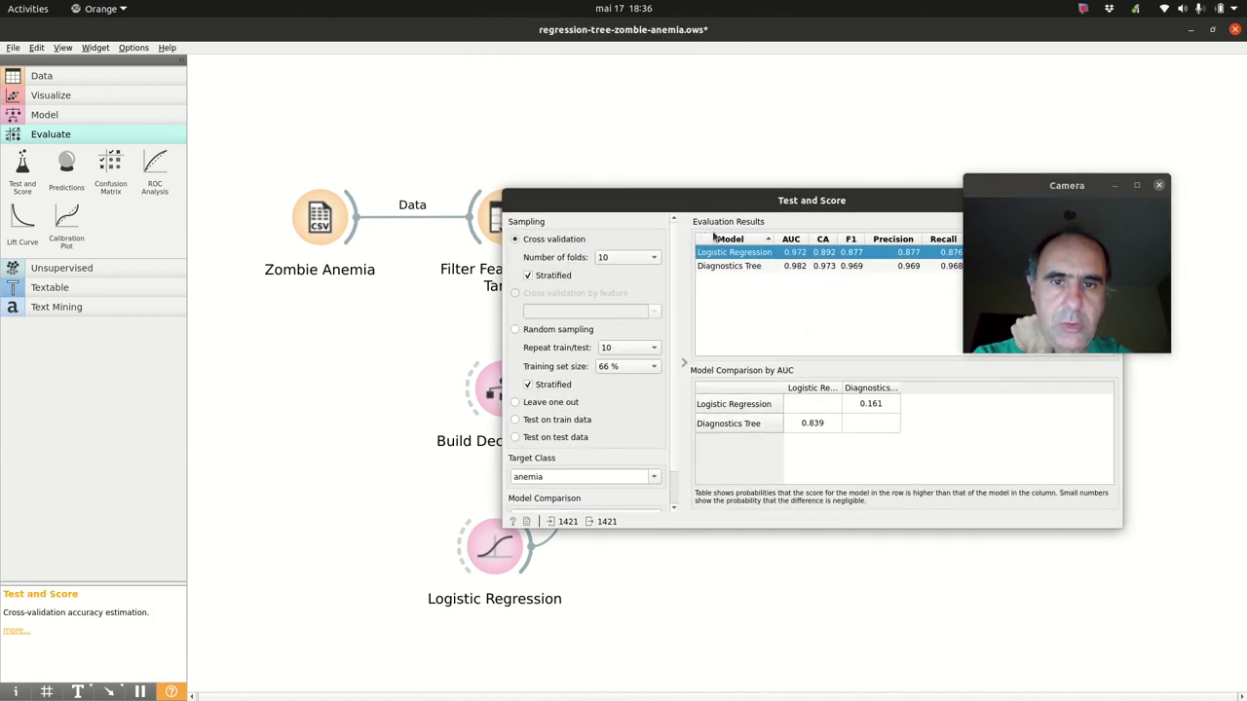
{"action": "left_click_drag", "start_coordinate": [776, 202], "coordinate": [618, 167]}
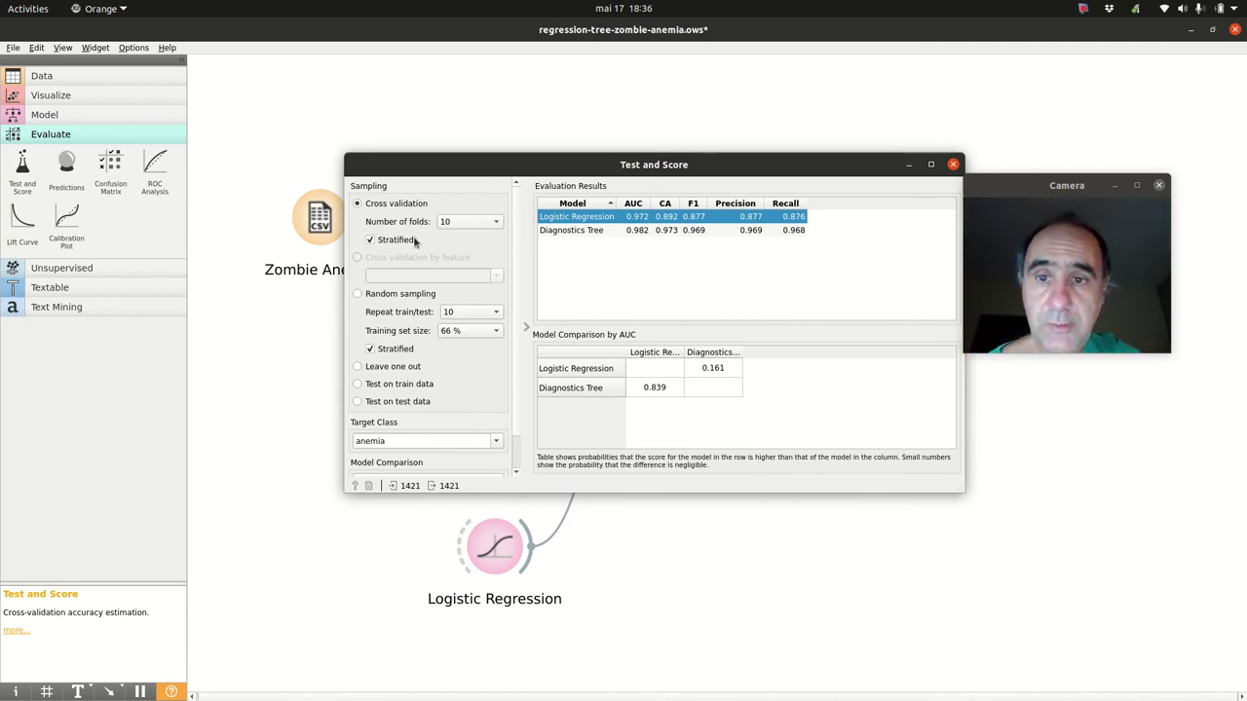
{"action": "left_click_drag", "start_coordinate": [1005, 195], "coordinate": [883, 167]}
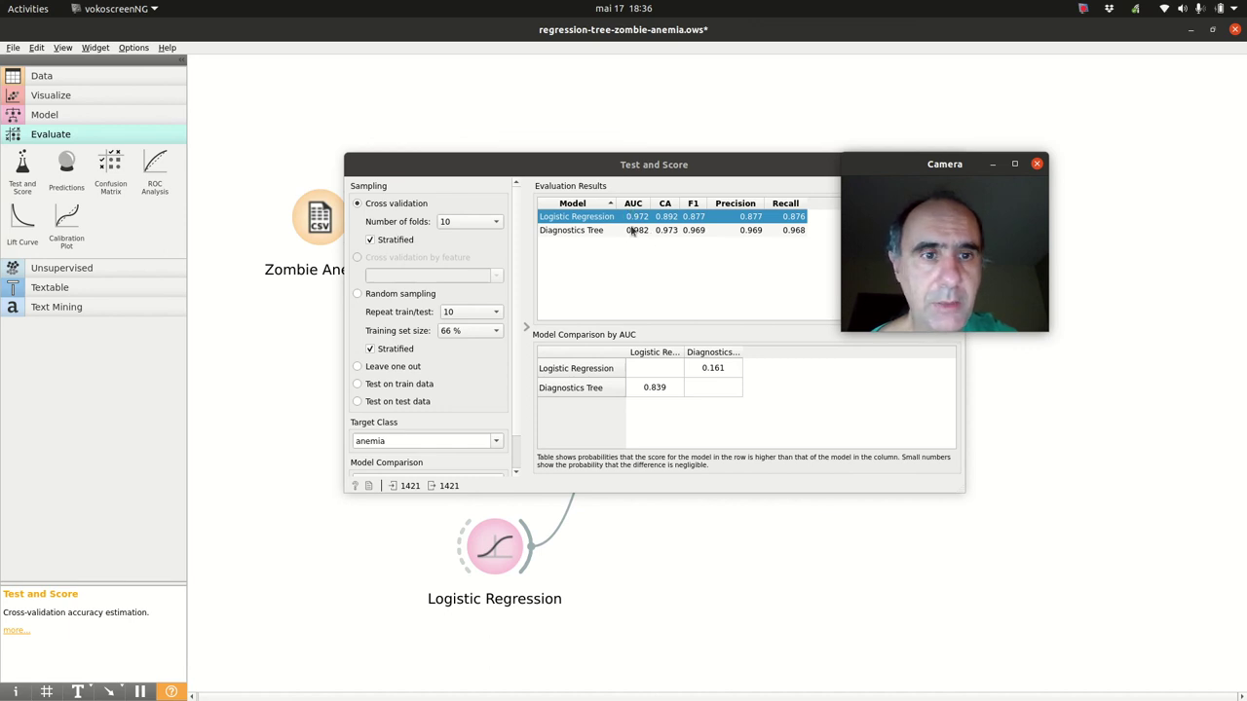
{"action": "left_click_drag", "start_coordinate": [766, 170], "coordinate": [531, 229]}
{"action": "left_click", "coordinate": [717, 225]}
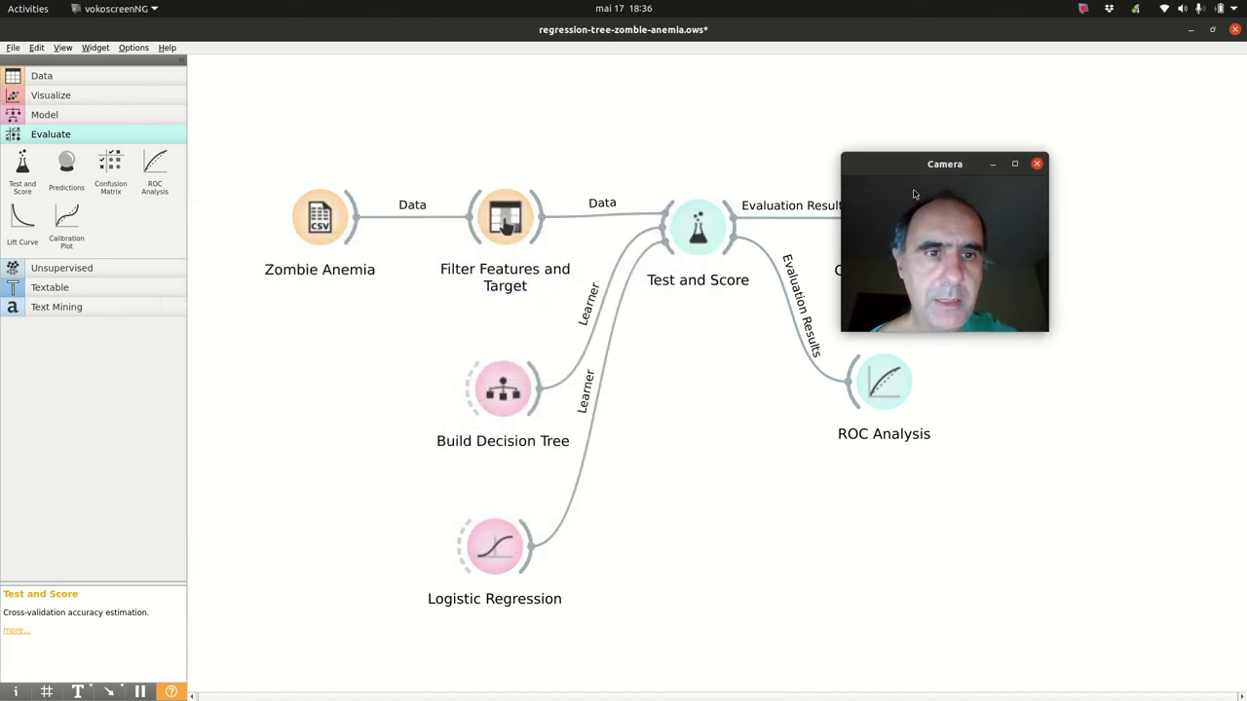
- Compare the Diagnostics Tree and Logistic Regression results as proportions of actual in the Confusion Matrix, and close it
{"action": "left_click_drag", "start_coordinate": [923, 176], "coordinate": [1044, 193]}
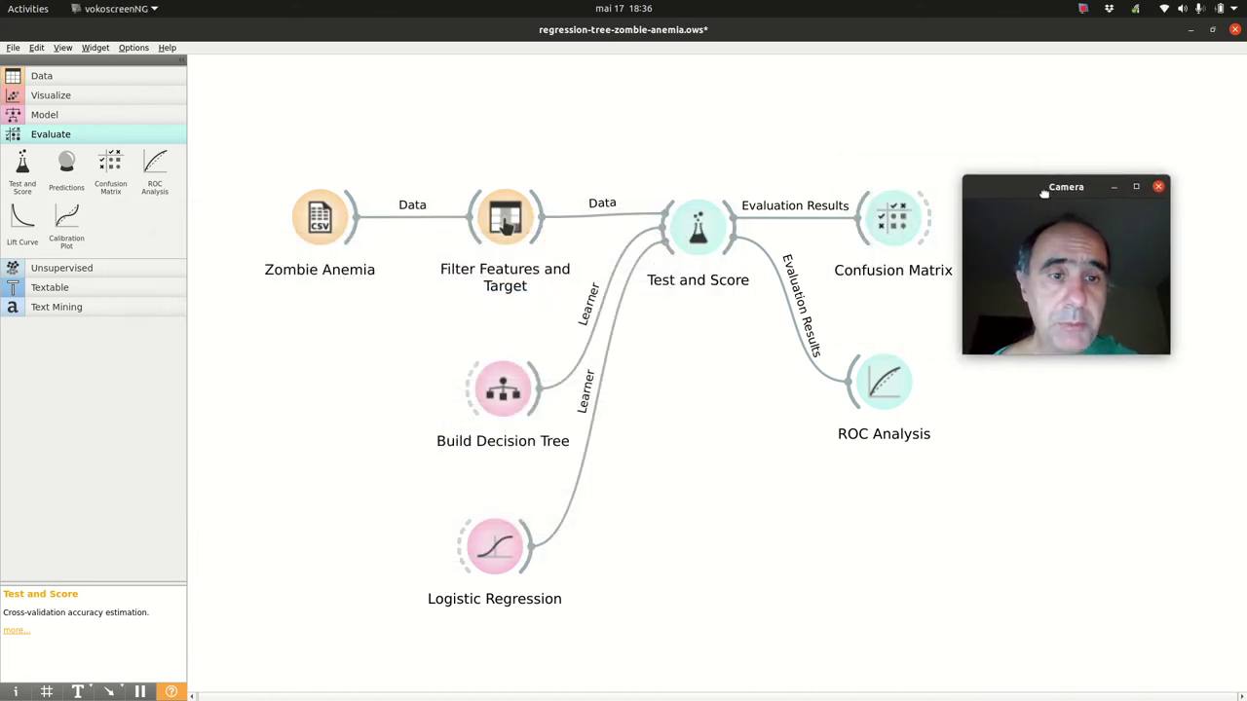
{"action": "double_click", "coordinate": [904, 218]}
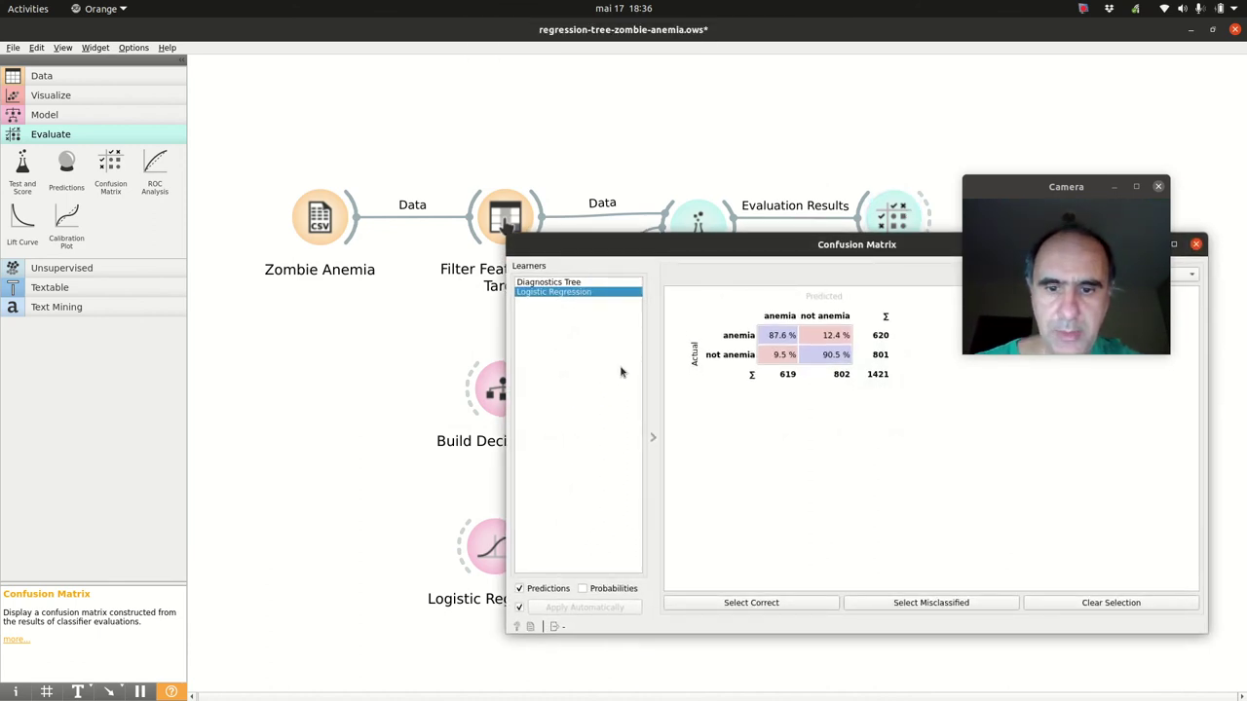
{"action": "left_click", "coordinate": [576, 282]}
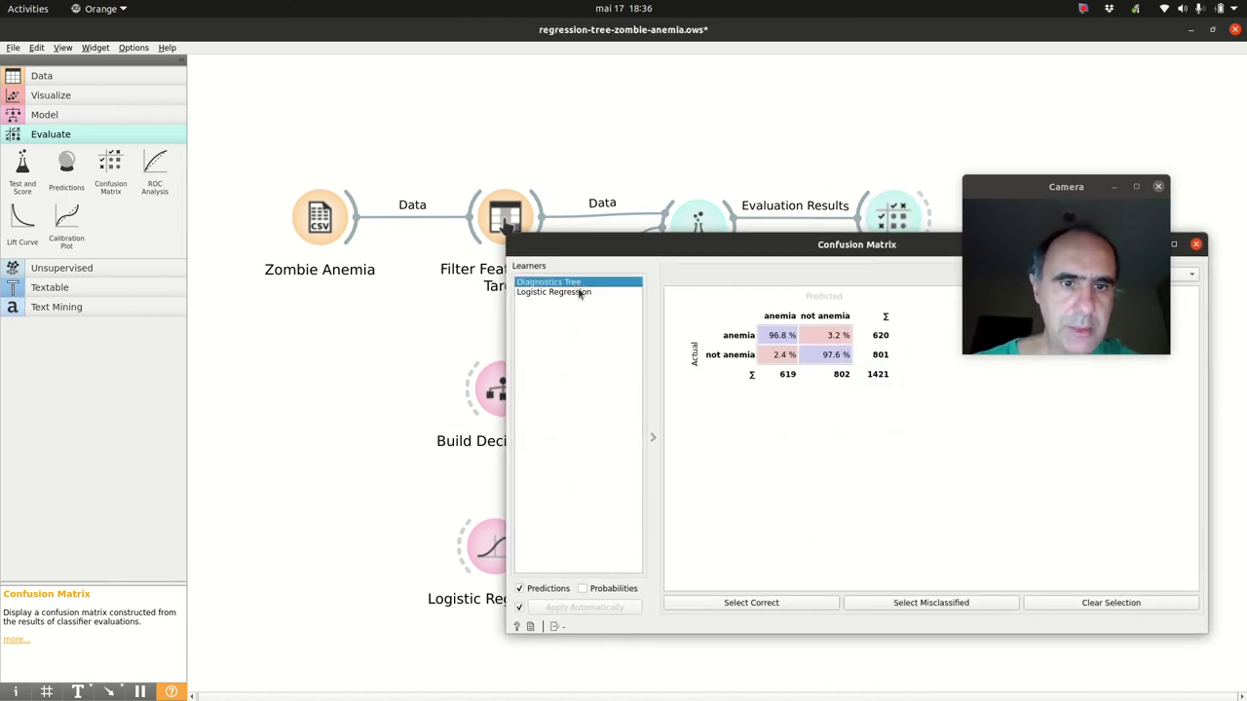
{"action": "left_click", "coordinate": [584, 295]}
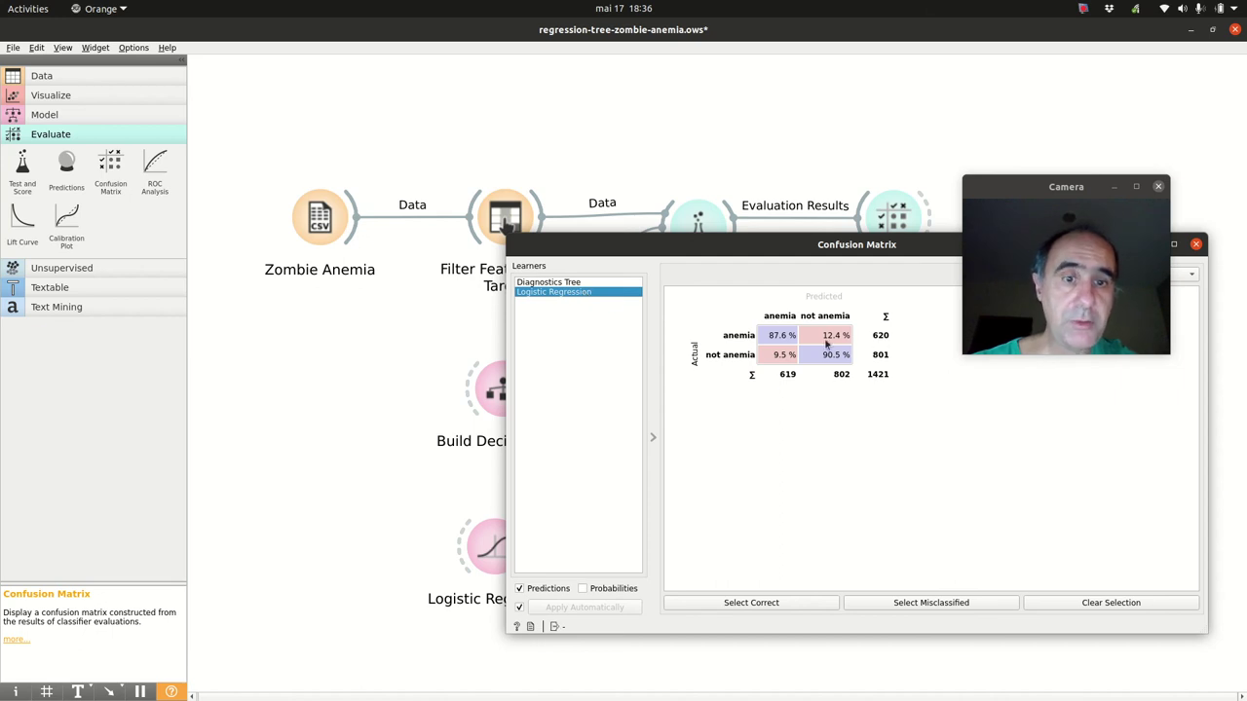
{"action": "left_click_drag", "start_coordinate": [872, 251], "coordinate": [531, 248]}
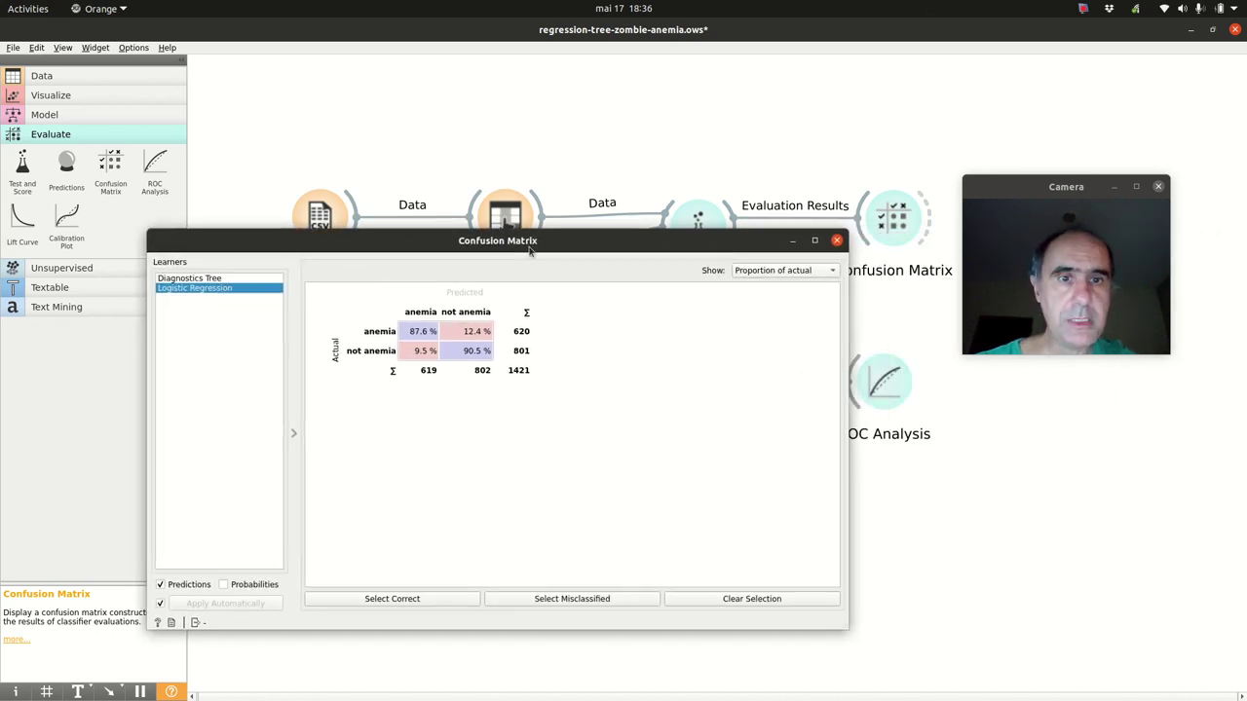
{"action": "left_click", "coordinate": [836, 241]}
- Open ROC Analysis for the target anemia, enlarge its window, and clear the view of the Diagnostics Tree and Logistic Regression curves
{"action": "double_click", "coordinate": [882, 389]}
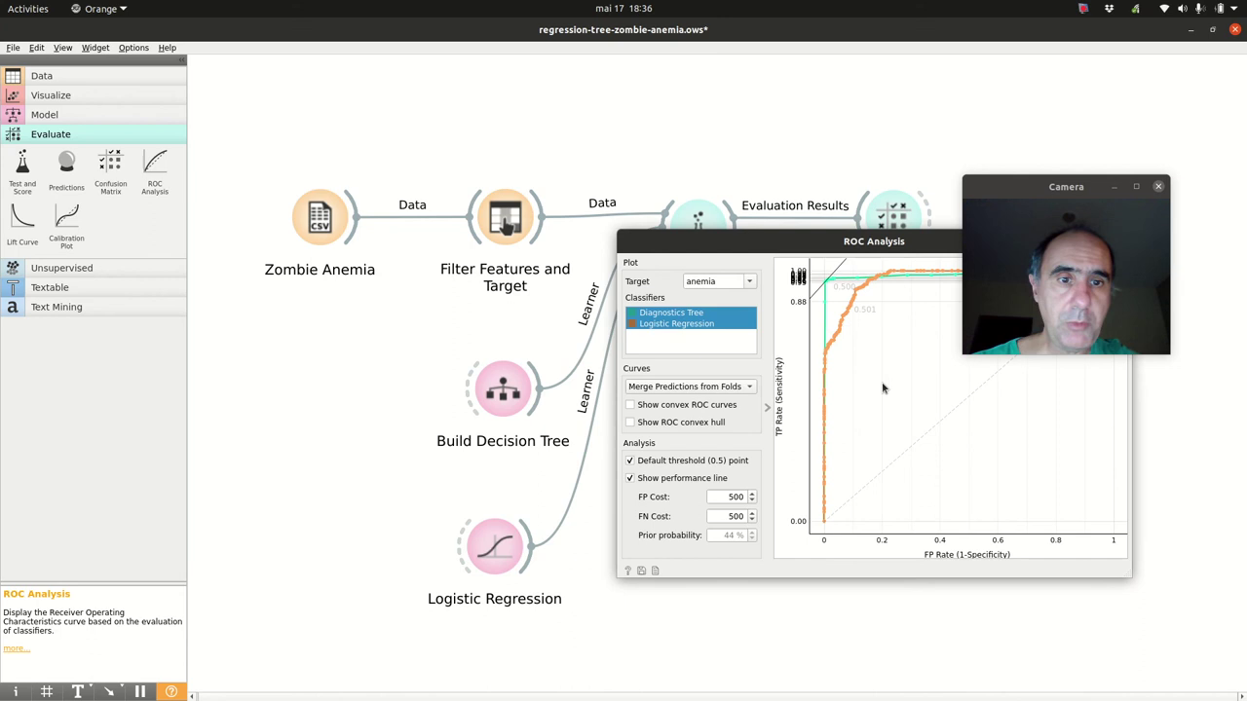
{"action": "left_click", "coordinate": [846, 367]}
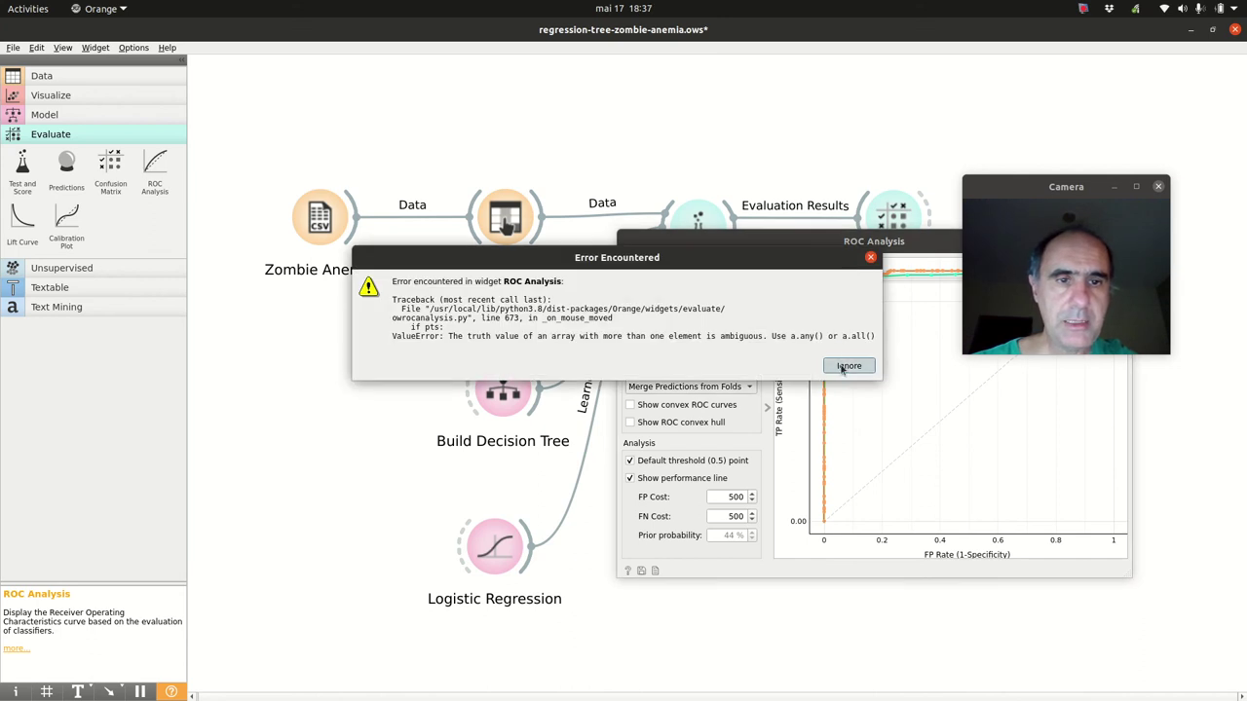
{"action": "left_click_drag", "start_coordinate": [828, 243], "coordinate": [482, 160]}
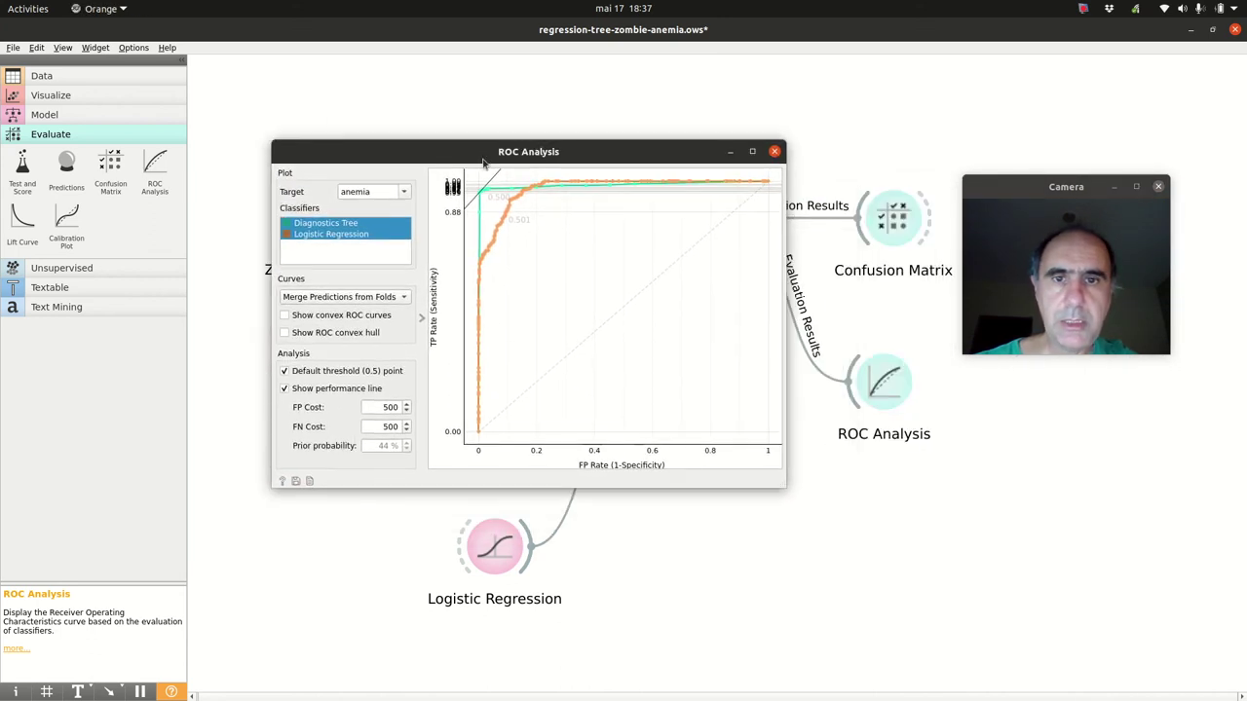
{"action": "left_click_drag", "start_coordinate": [782, 484], "coordinate": [1039, 673]}
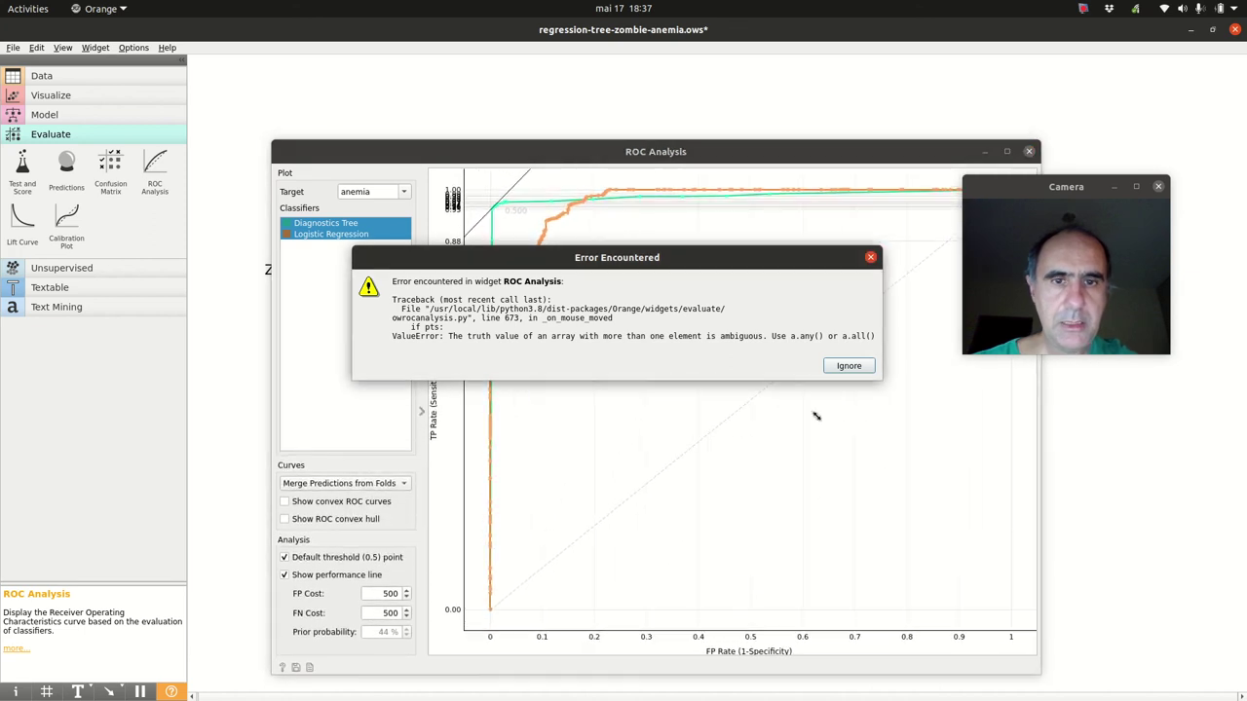
{"action": "left_click_drag", "start_coordinate": [765, 263], "coordinate": [918, 33]}
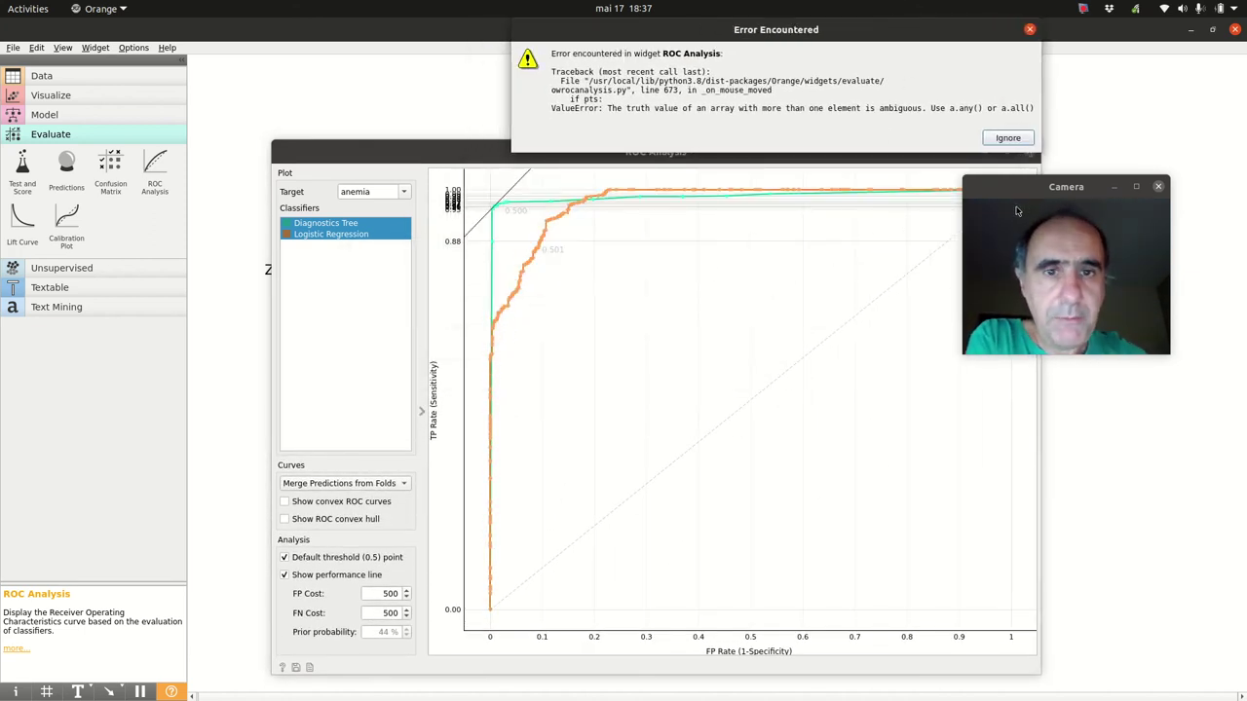
{"action": "left_click_drag", "start_coordinate": [1039, 197], "coordinate": [949, 225]}
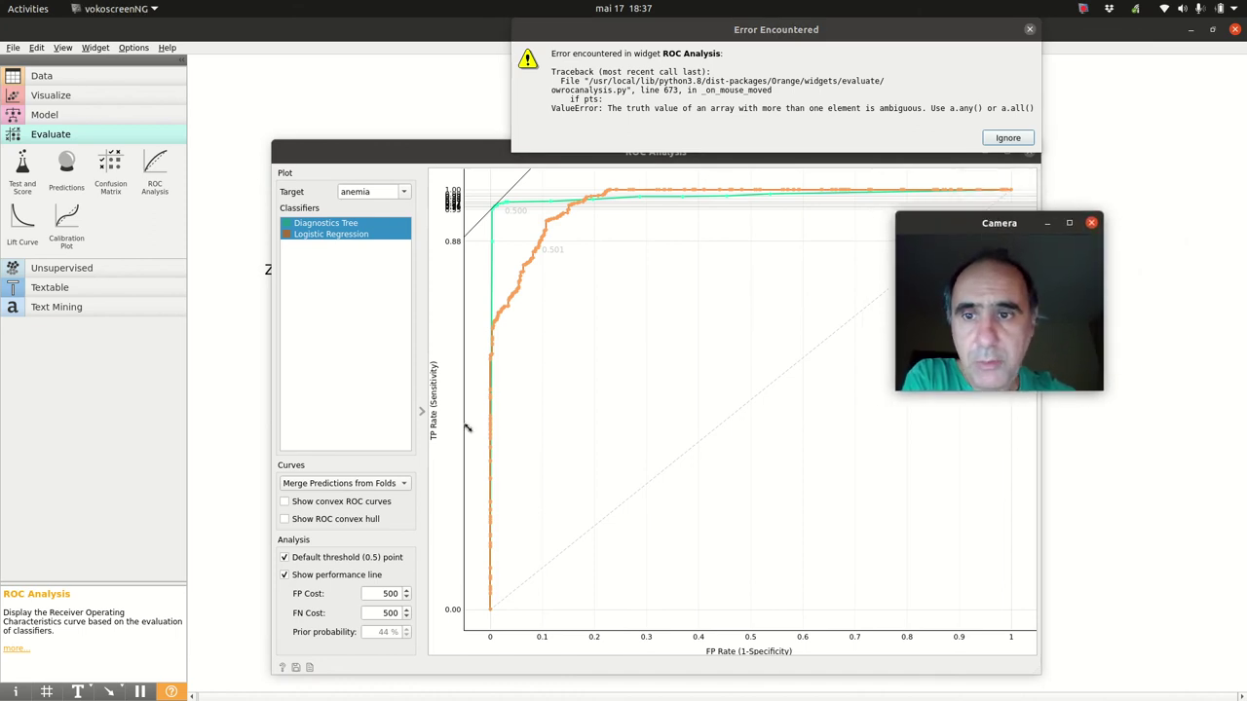